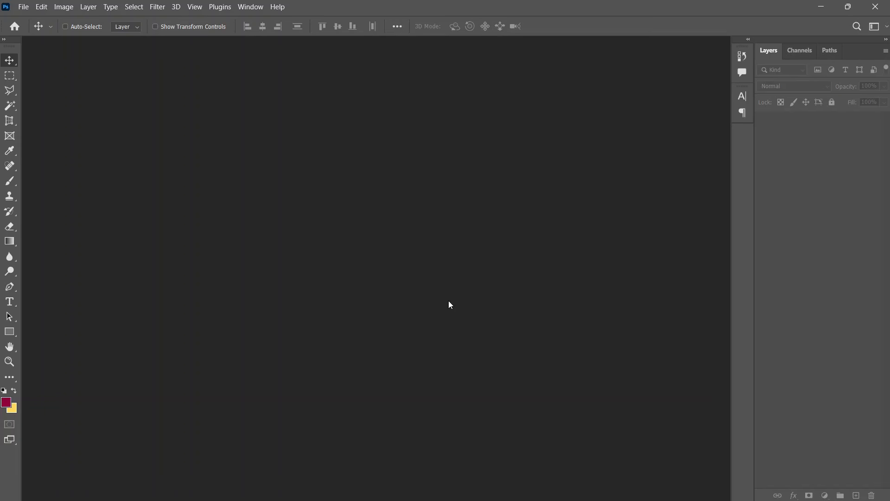
Step: Create a new landscape DL document, 220 × 110 mm at 300 ppi, from the Print presets
key(z)
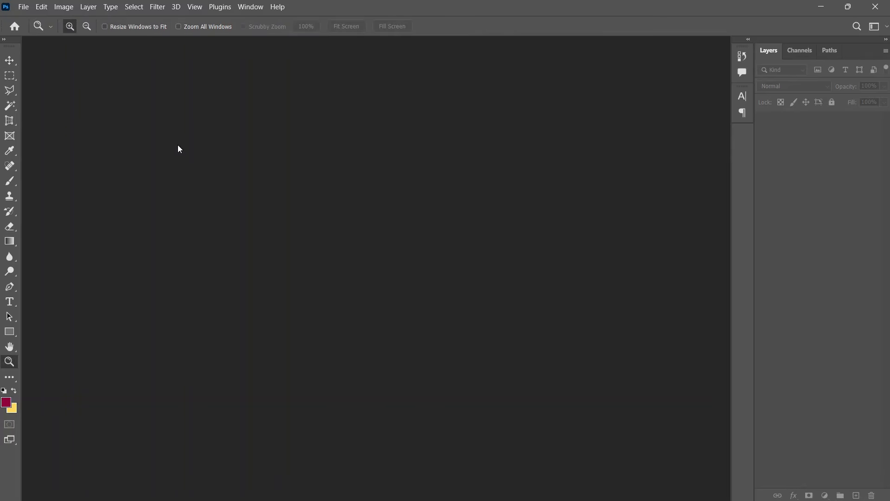
key(ctrl+n)
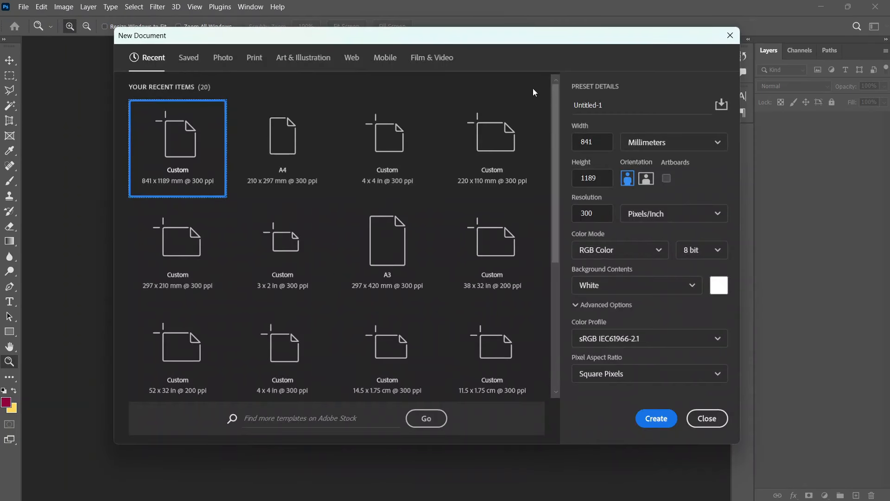
click(249, 64)
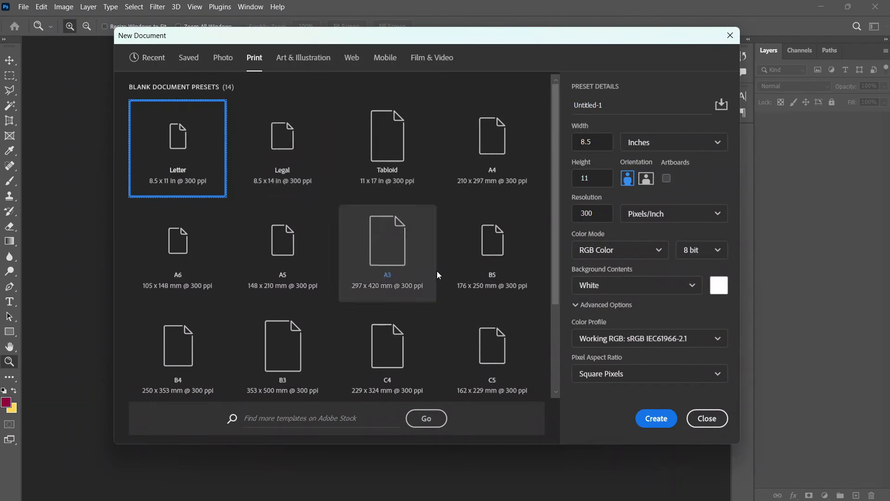
scroll(464, 252, down, 3)
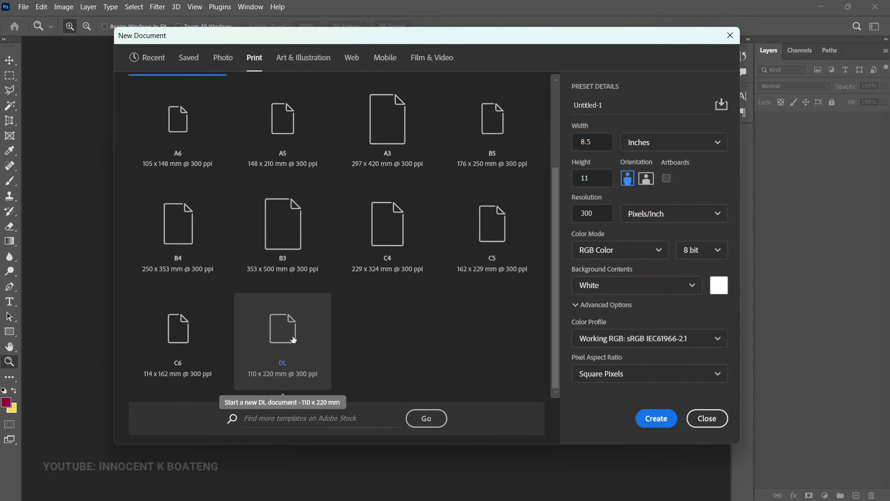
click(296, 342)
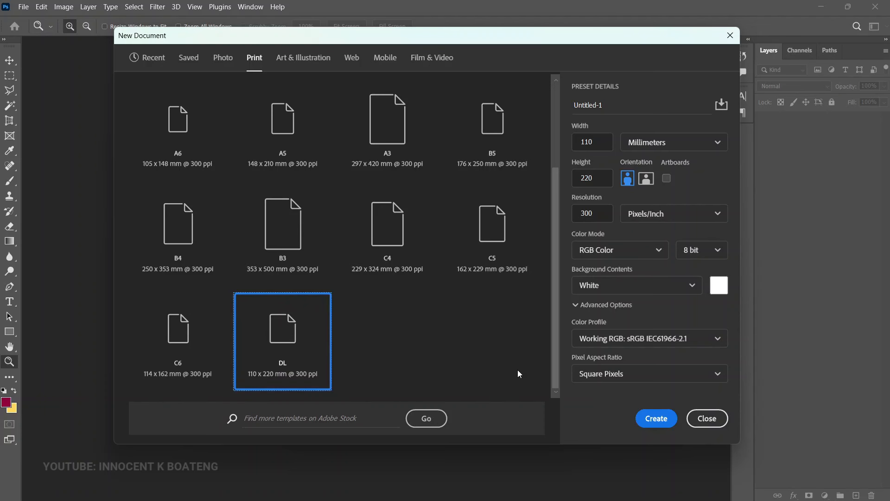
click(649, 184)
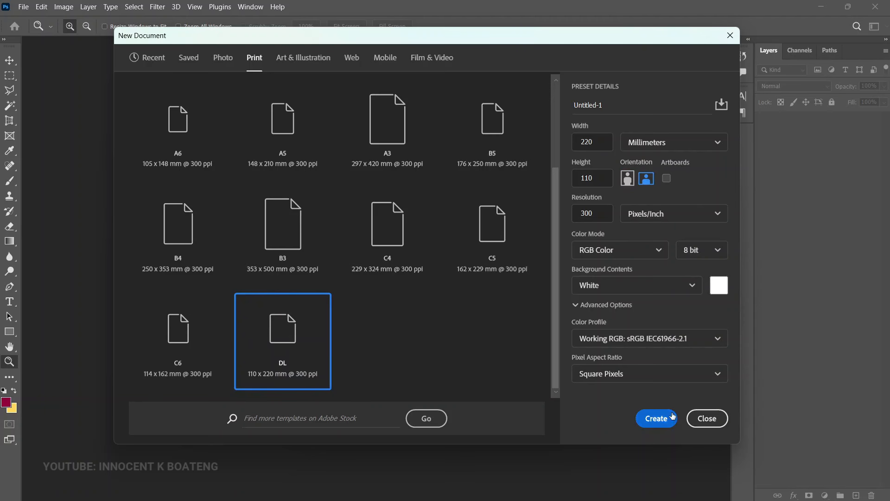
click(657, 419)
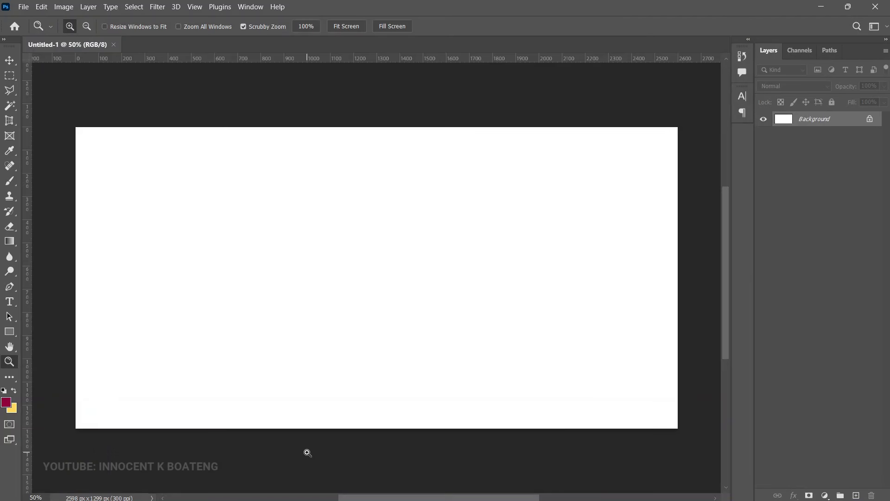
Step: Place the wp3010983 paisley image embedded and stretch it to fill the canvas
key(v)
click(23, 6)
click(55, 216)
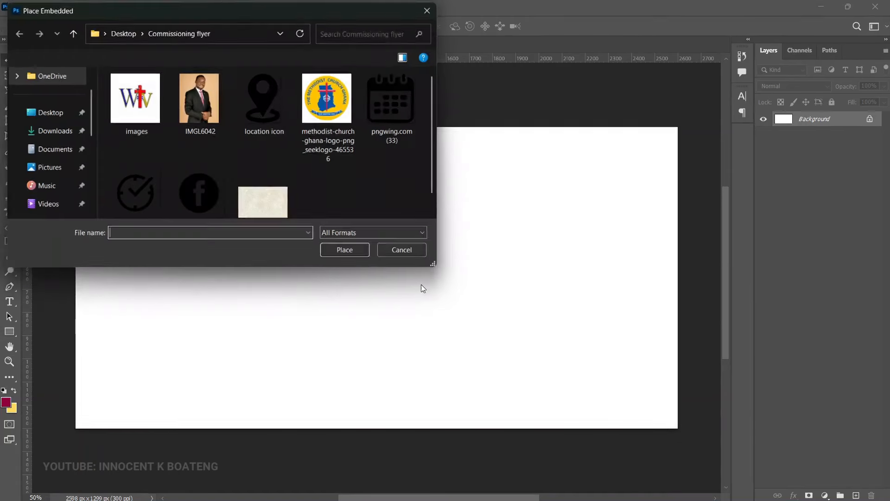
scroll(296, 182, down, 1)
double_click(263, 185)
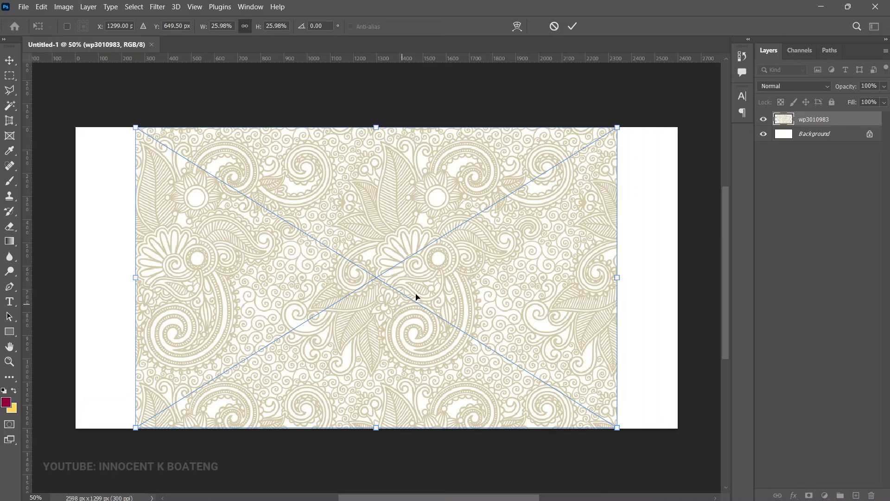
scroll(504, 324, down, 2)
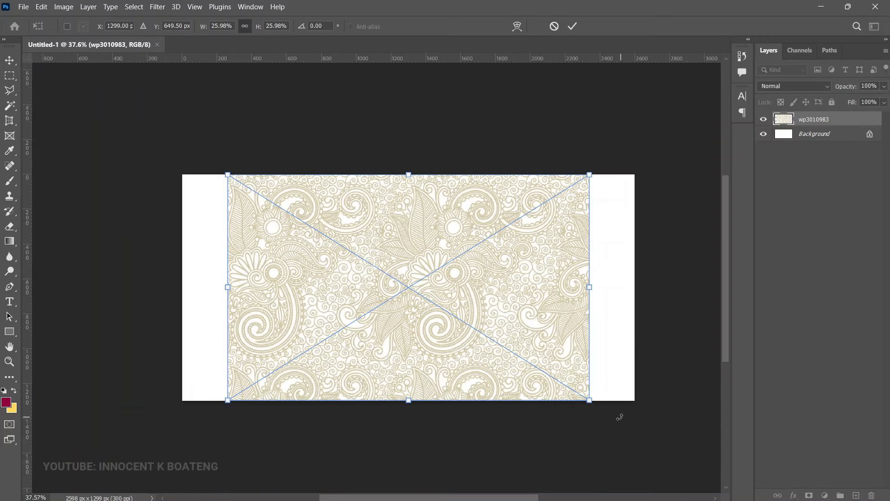
drag(590, 402, 644, 430)
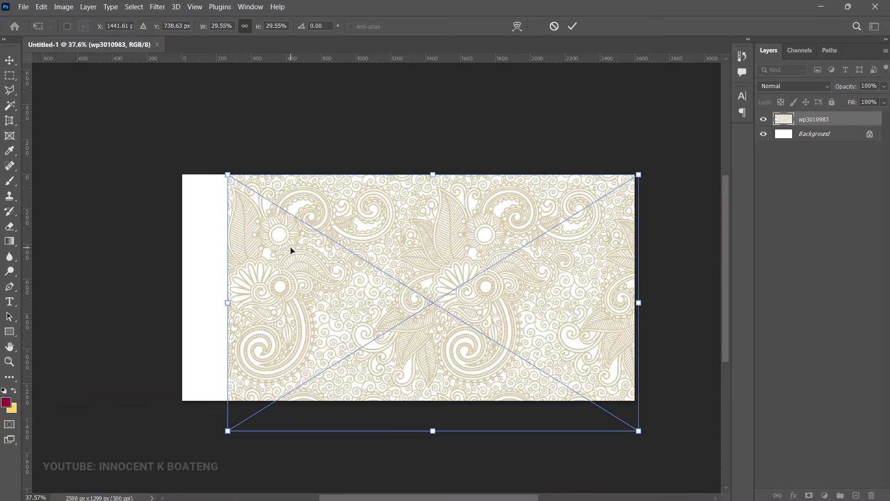
drag(229, 174, 177, 155)
key(Return)
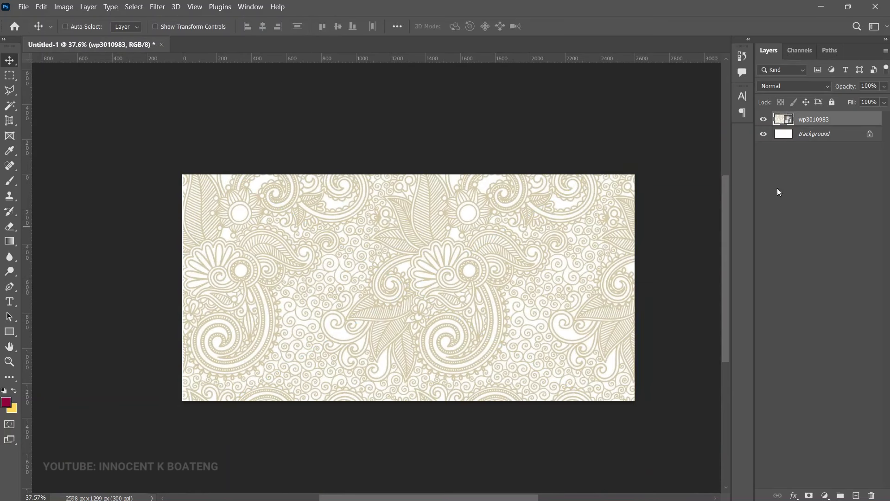
Step: Rasterize the pattern layer, desaturate it to grey and set its opacity to 10%
right_click(813, 124)
click(703, 244)
key(ctrl+shift+u)
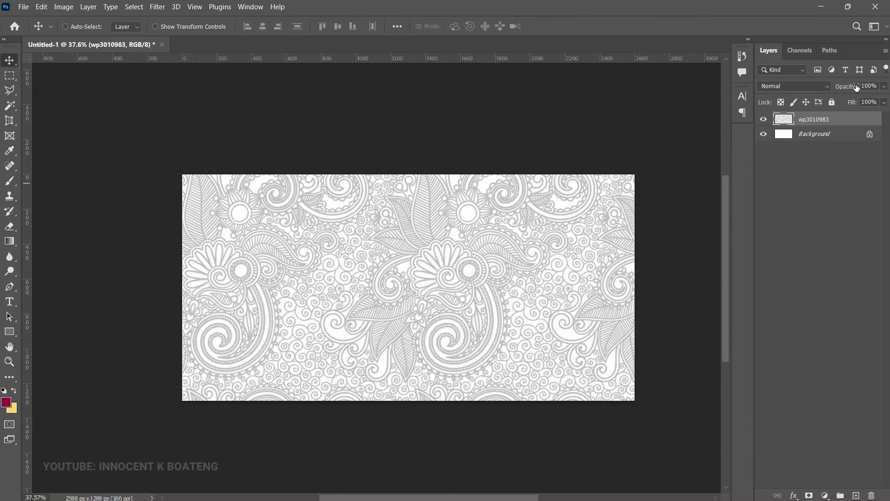
drag(856, 88, 818, 86)
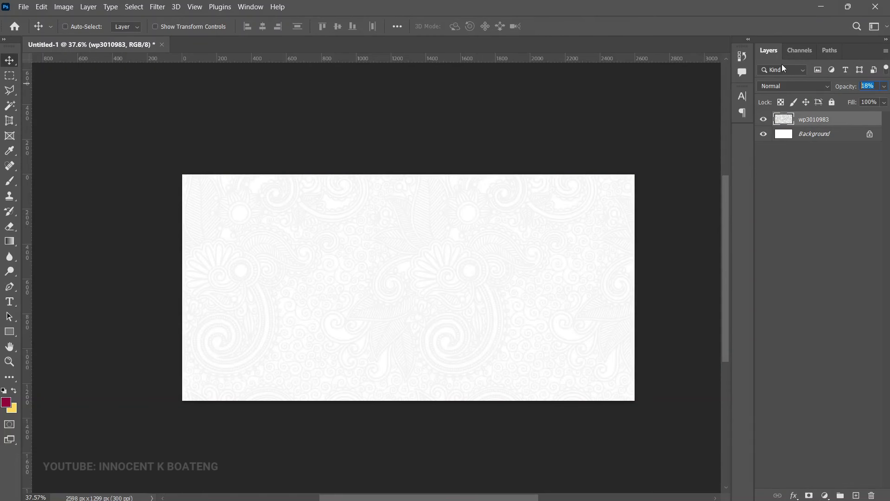
text(10)
key(Return)
key(z)
click(436, 225)
click(436, 225)
alt+click(436, 225)
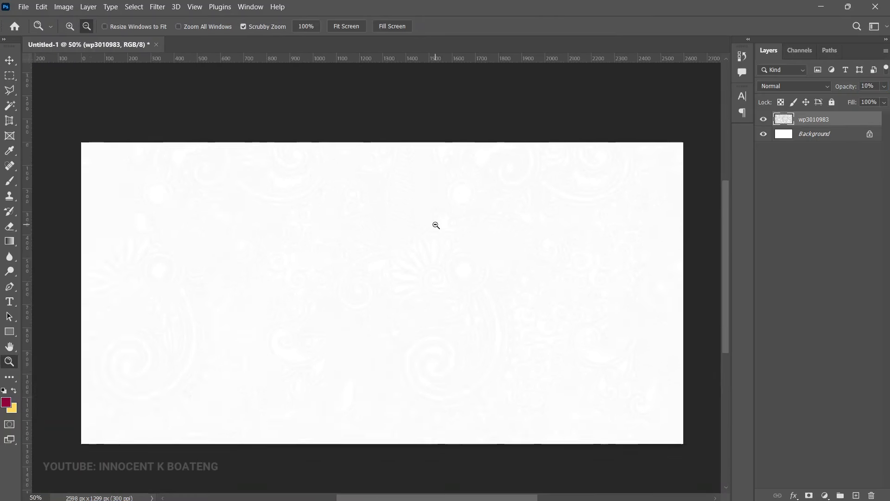
alt+click(472, 259)
click(472, 259)
key(v)
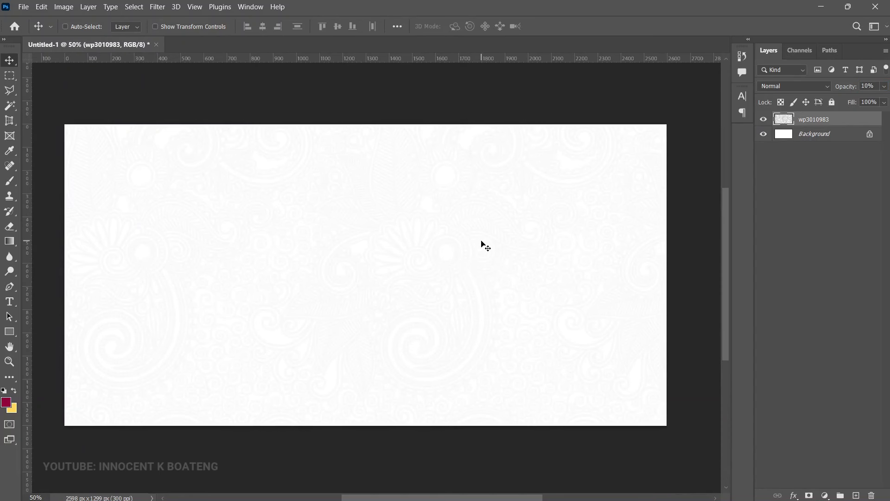
Step: Draw a wide rectangle across the lower part of the canvas
scroll(482, 246, down, 1)
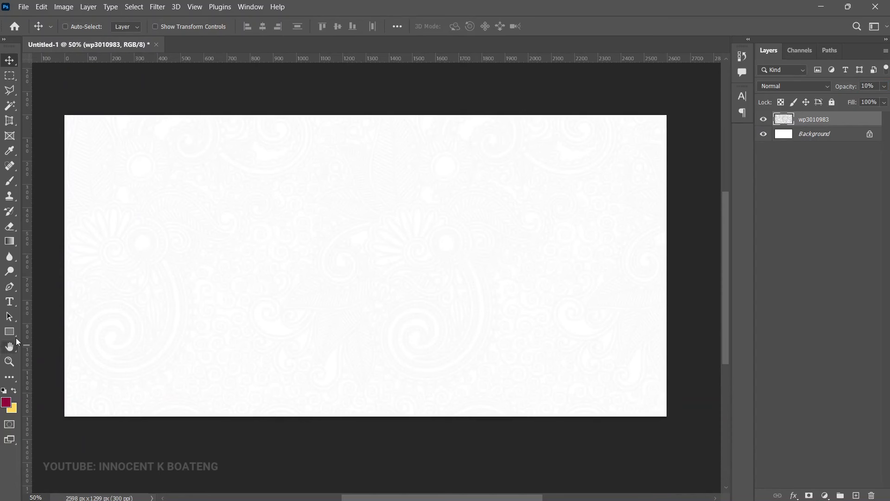
click(12, 333)
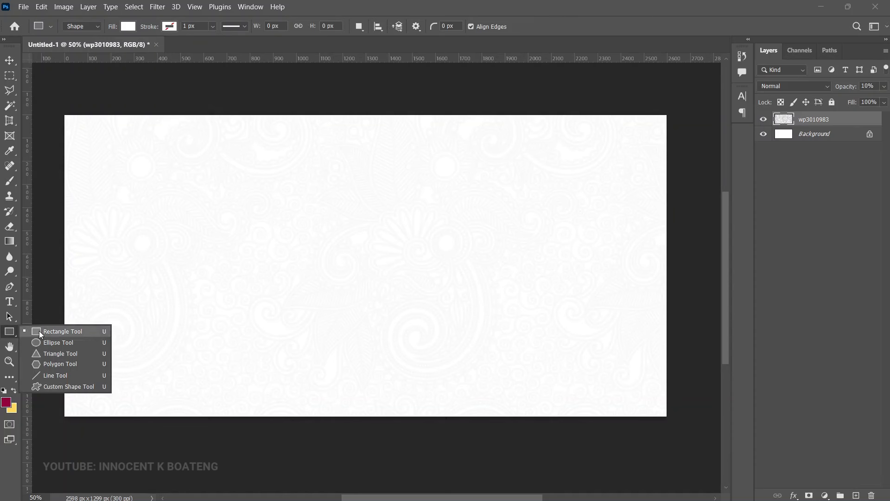
click(39, 330)
drag(47, 280, 685, 433)
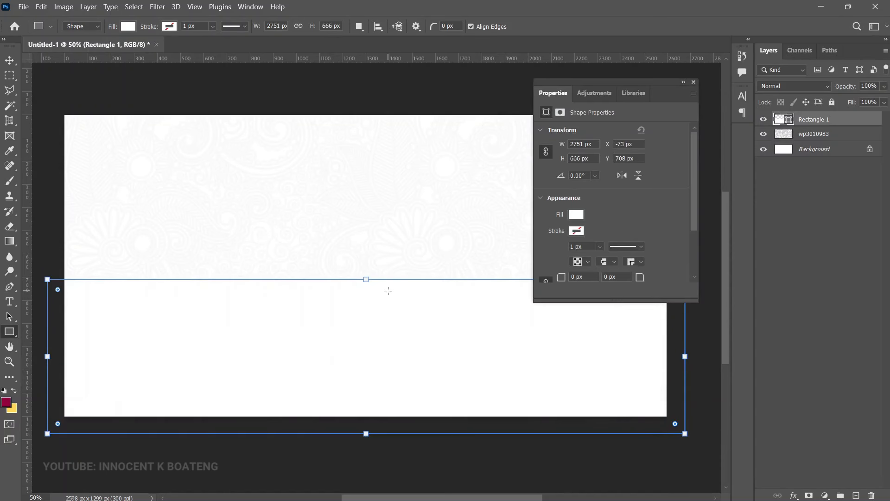
mouse_move(366, 279)
mouse_down()
mouse_move(365, 265)
mouse_move(371, 270)
mouse_up()
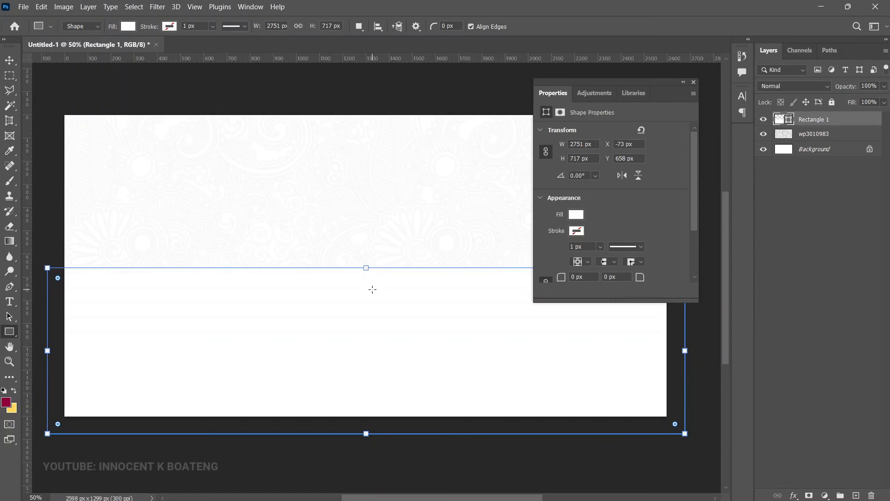
Step: Fill the rectangle with navy #070a8e and nudge it down slightly
double_click(779, 119)
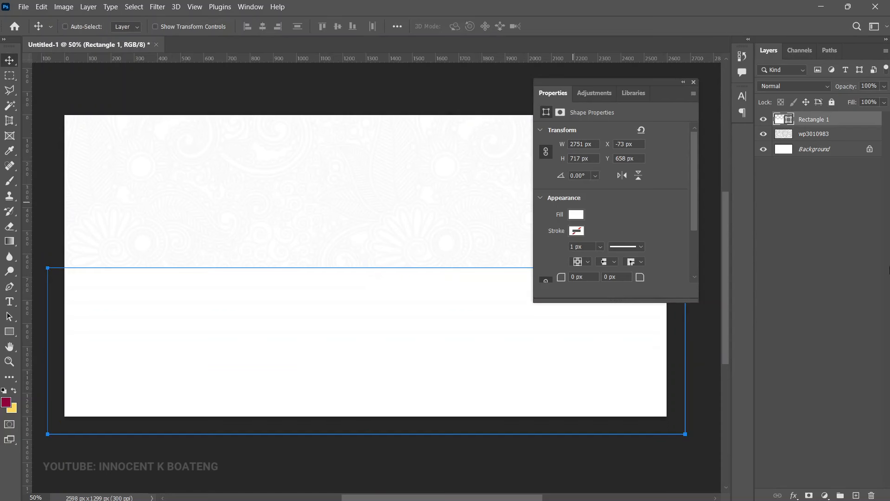
text(070a8e)
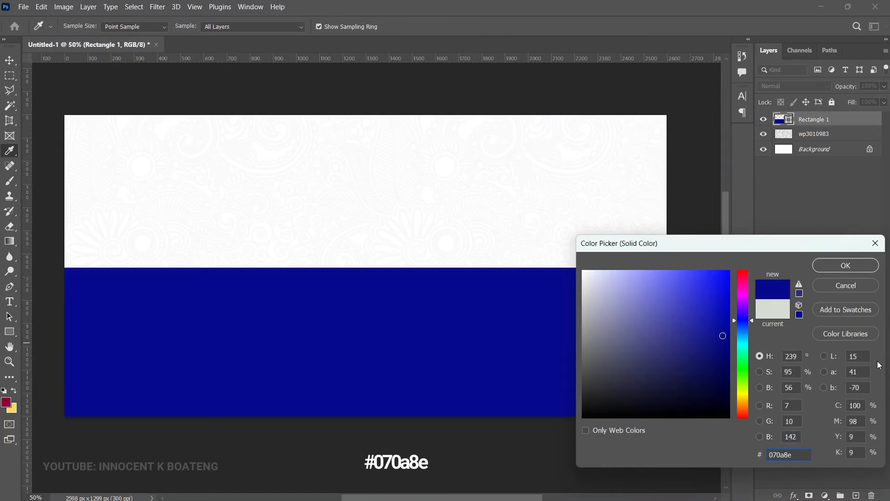
click(840, 265)
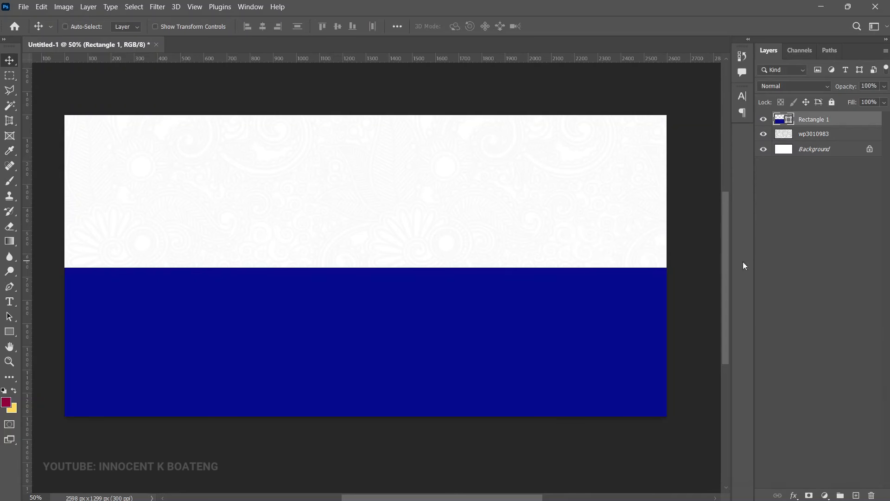
drag(578, 228, 583, 234)
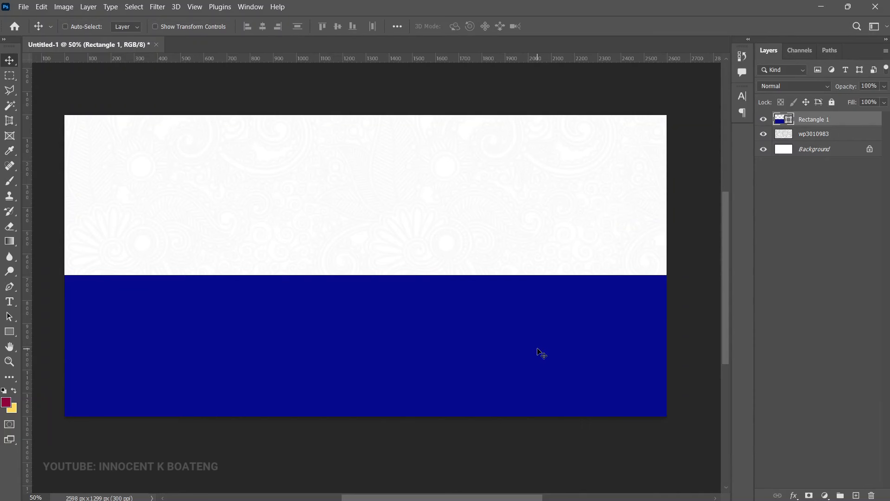
Step: Duplicate the pattern above the navy rectangle, set it to Soft Light and clip it to the rectangle
click(817, 139)
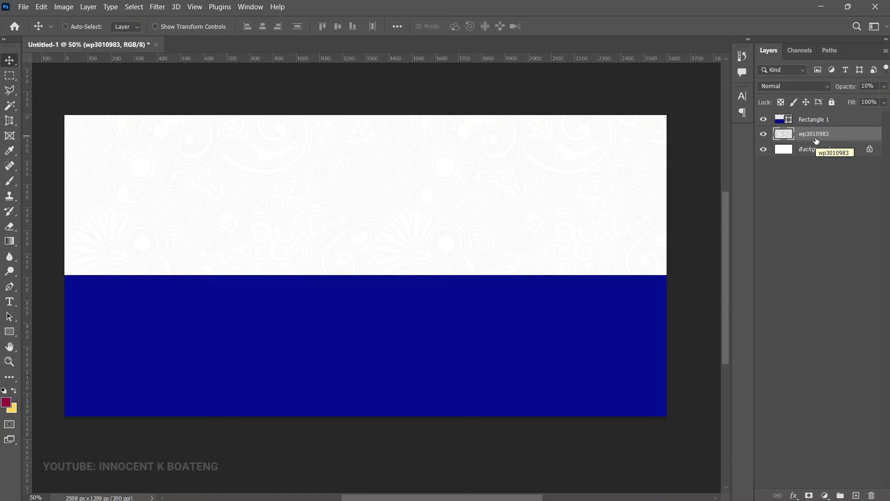
key(ctrl+j)
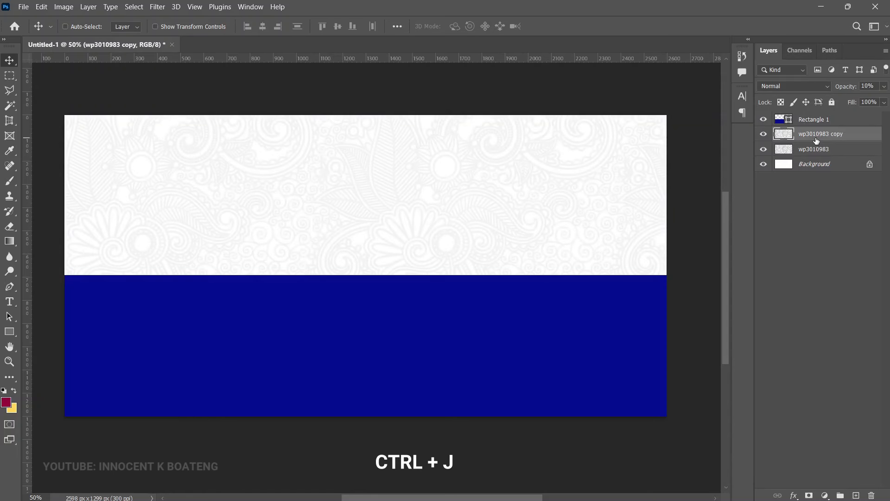
drag(817, 140, 819, 117)
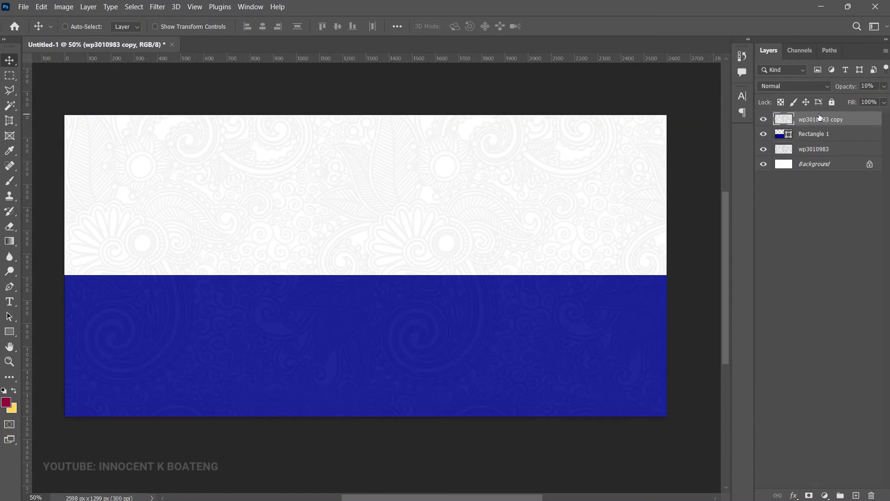
click(789, 88)
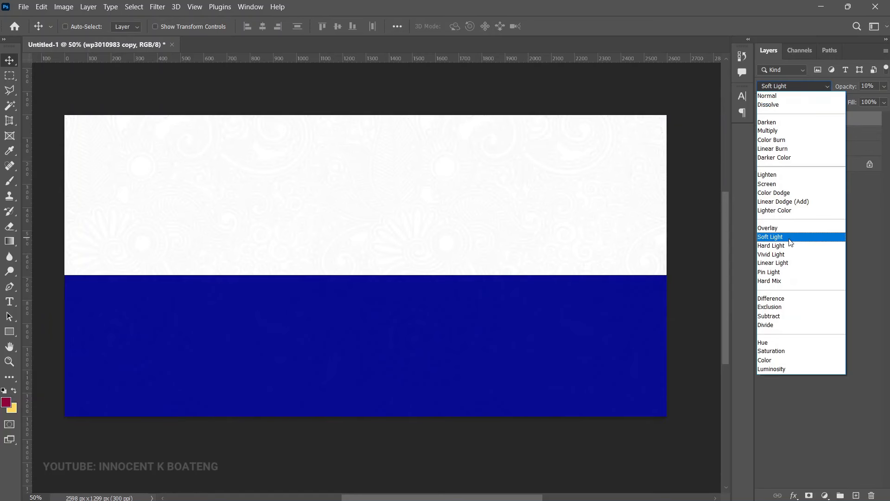
click(791, 242)
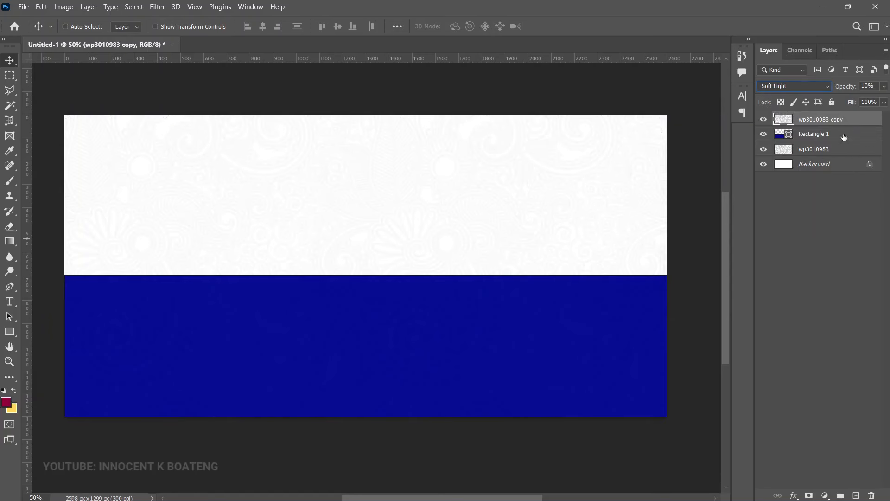
drag(842, 88, 859, 93)
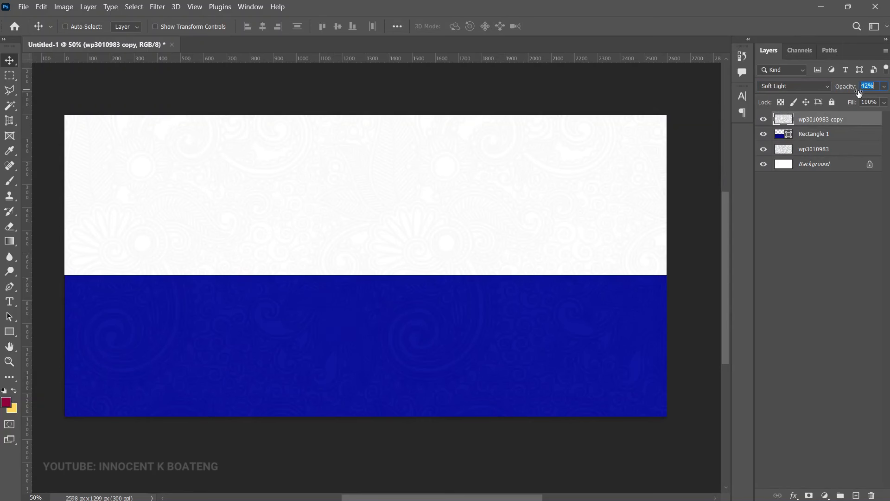
right_click(822, 118)
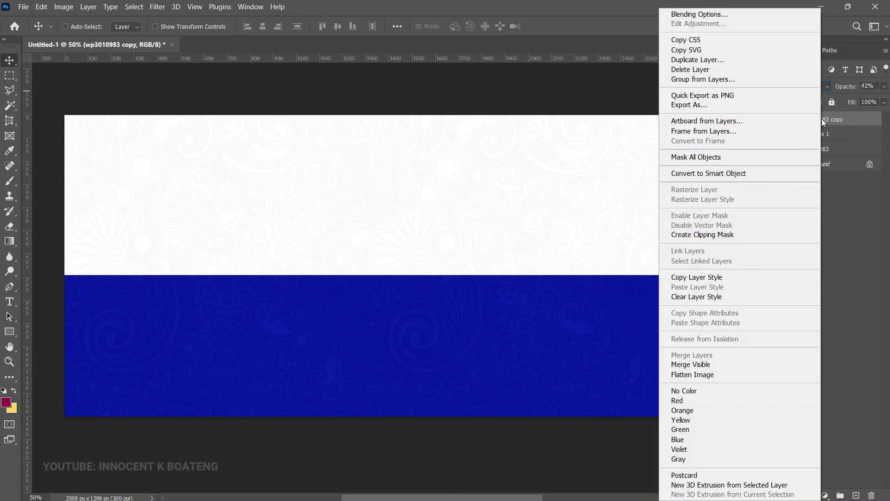
click(722, 234)
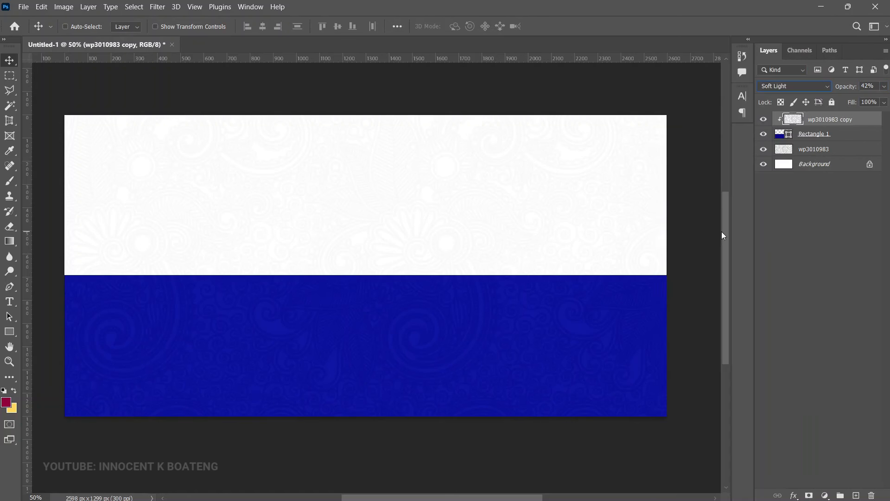
Step: Compare the overlay hidden and shown, then lower its opacity to 39%
click(763, 121)
click(763, 121)
drag(849, 88, 848, 88)
Step: Open IMGL6042.jpg and unlock its Background layer
key(ctrl+o)
double_click(205, 110)
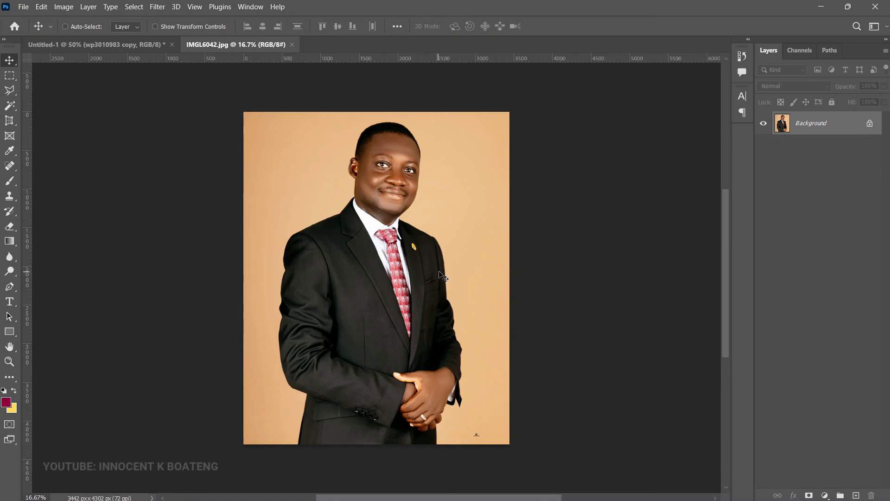
click(870, 123)
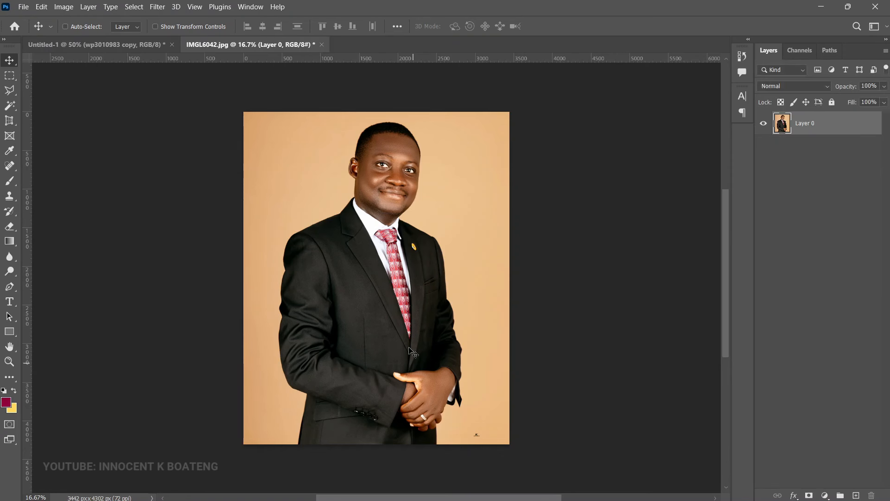
Step: Remove the photo's backdrop with Remove Background in the Properties panel's Quick Actions
click(247, 7)
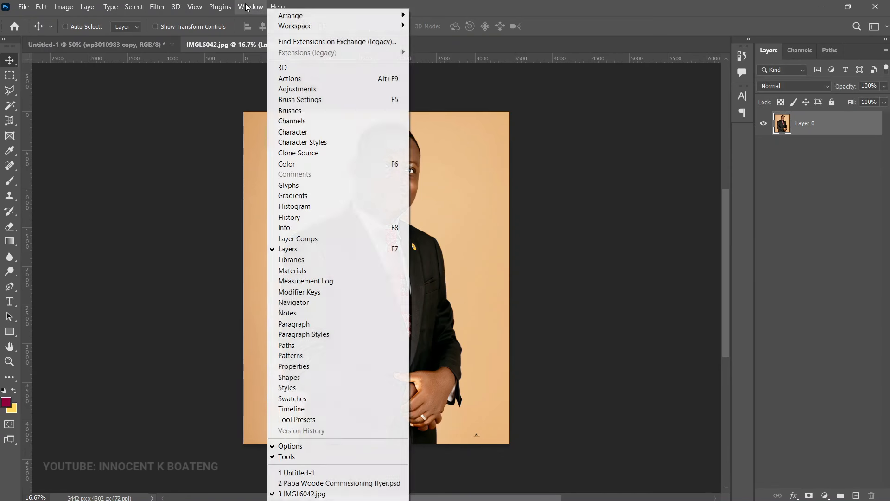
click(330, 366)
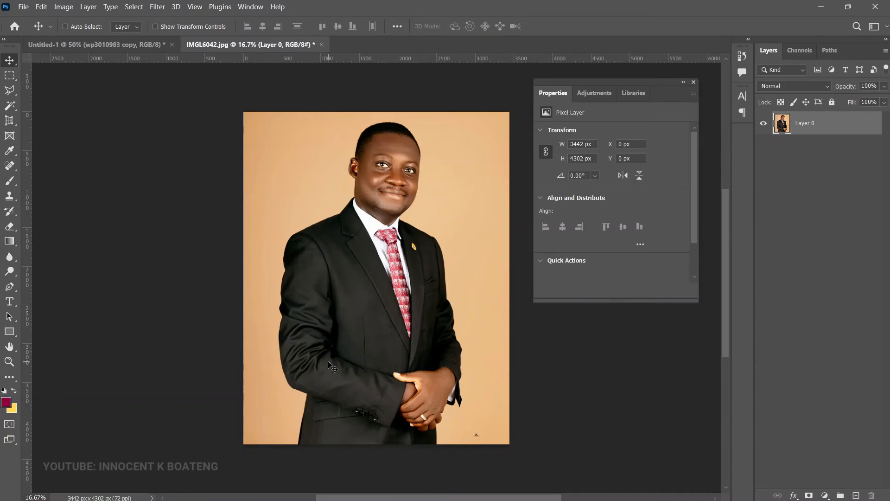
click(566, 261)
click(550, 260)
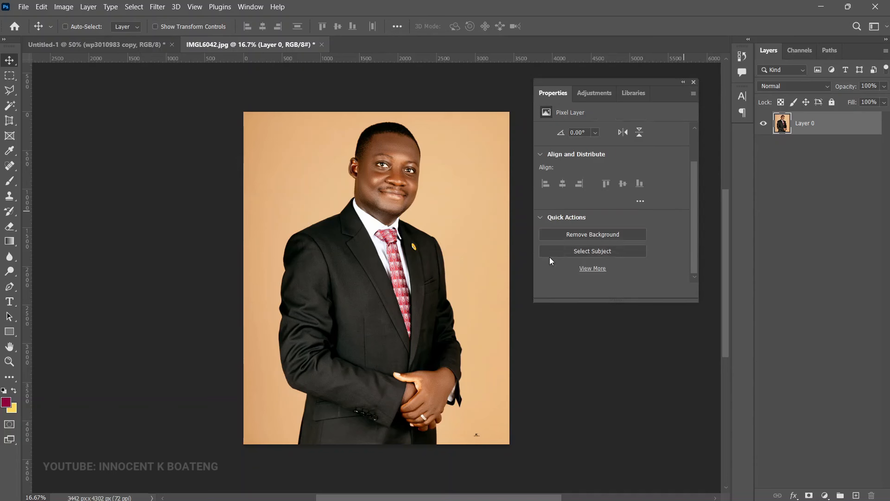
click(595, 236)
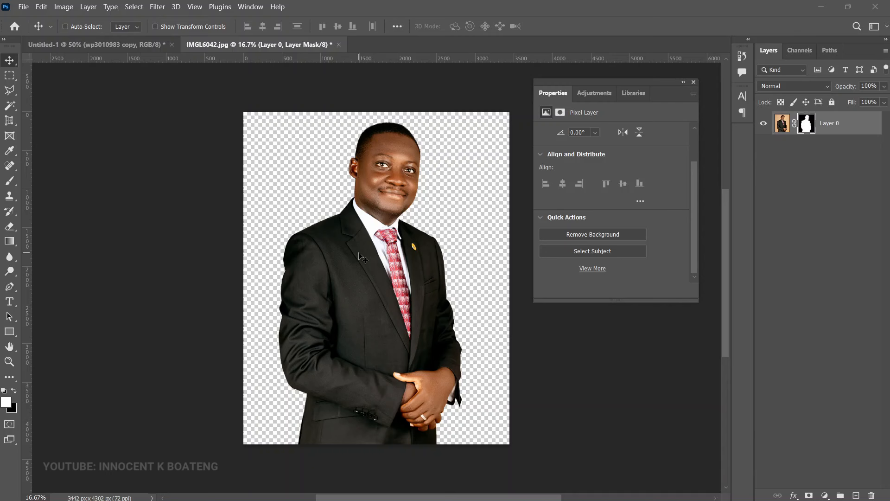
Step: Move the cut-out portrait into the flyer, scale it to about 47% and place it bottom-left
drag(363, 258, 242, 301)
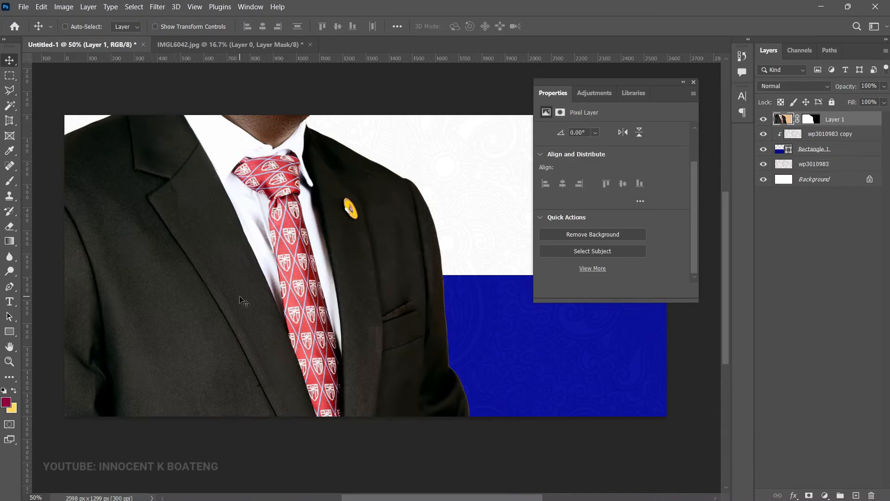
key(ctrl+t)
key(ctrl+minus)
key(ctrl+minus)
drag(471, 144, 408, 135)
mouse_move(362, 210)
mouse_down()
mouse_move(355, 203)
mouse_move(371, 197)
mouse_up()
key(Return)
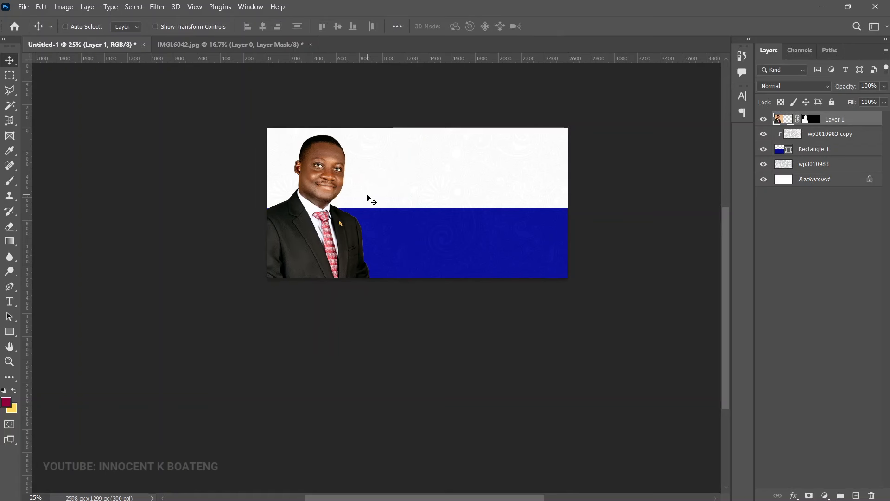
key(z)
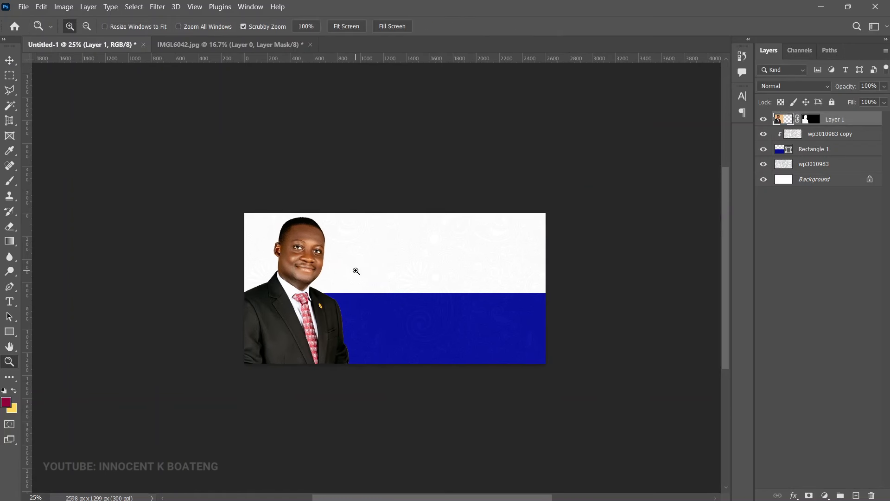
click(356, 272)
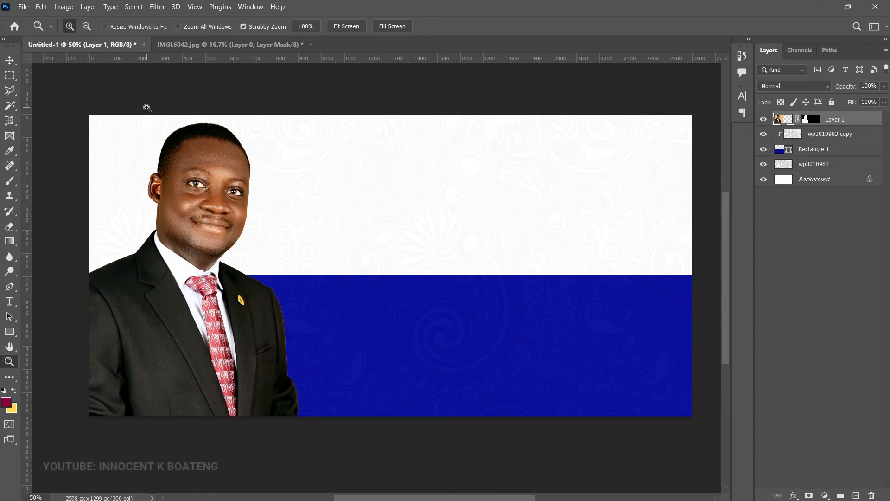
click(12, 66)
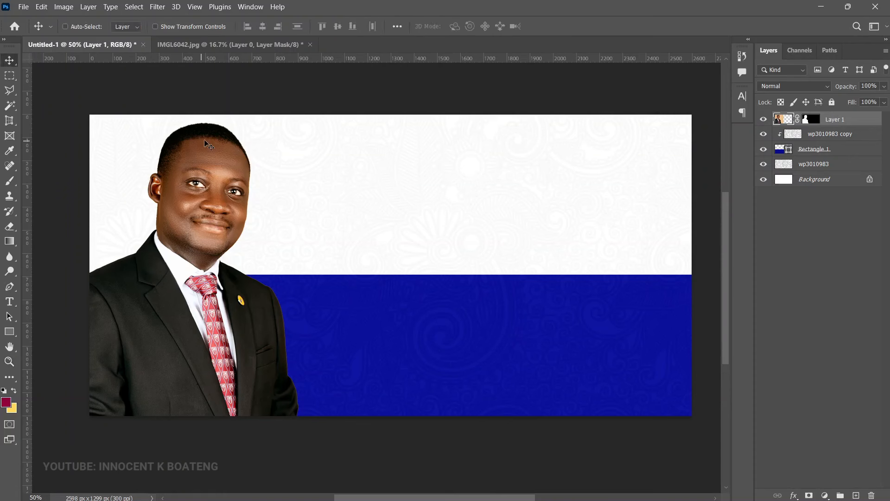
click(158, 7)
Step: In Camera Raw, set Shadows +15, Contrast +9, and Texture and Clarity +13
click(278, 90)
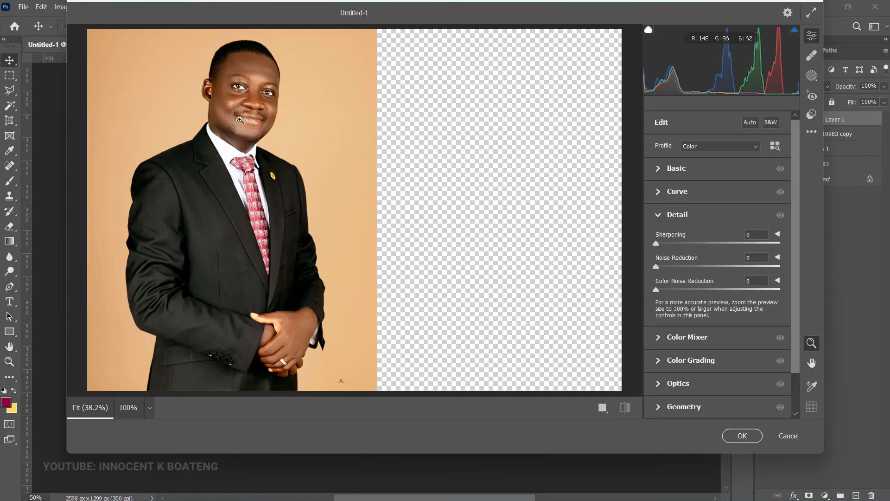
scroll(277, 179, up, 3)
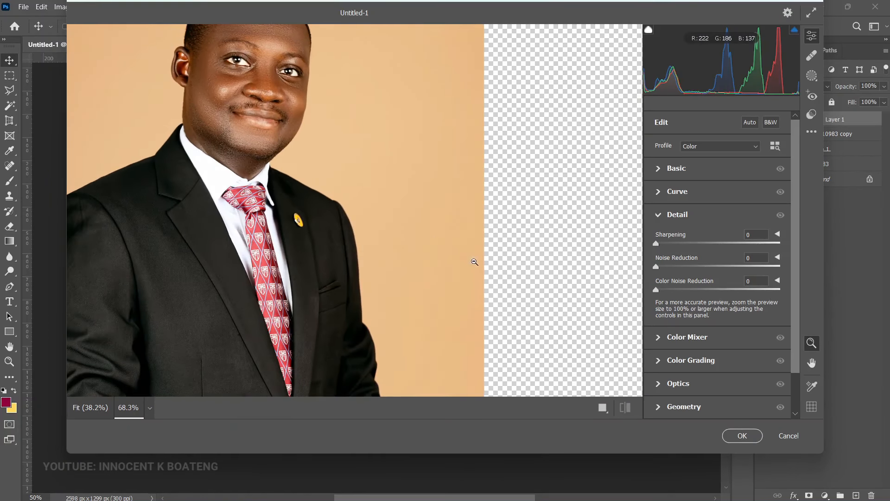
scroll(446, 246, down, 1)
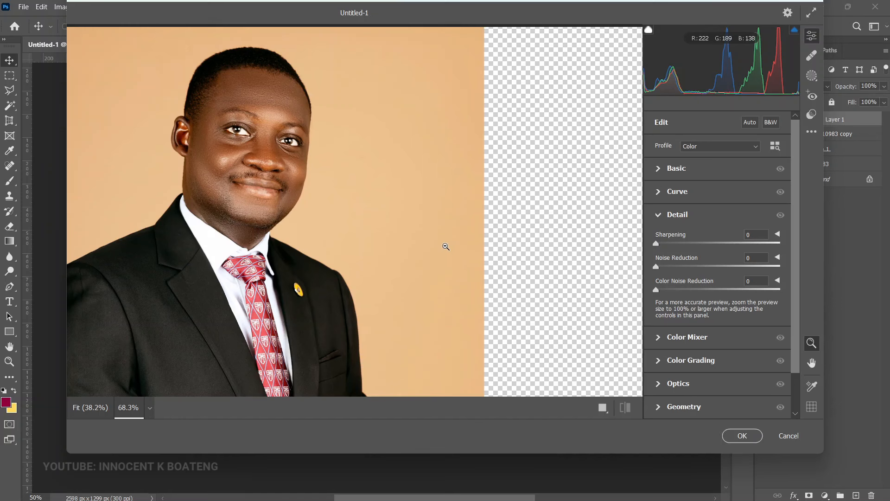
click(664, 169)
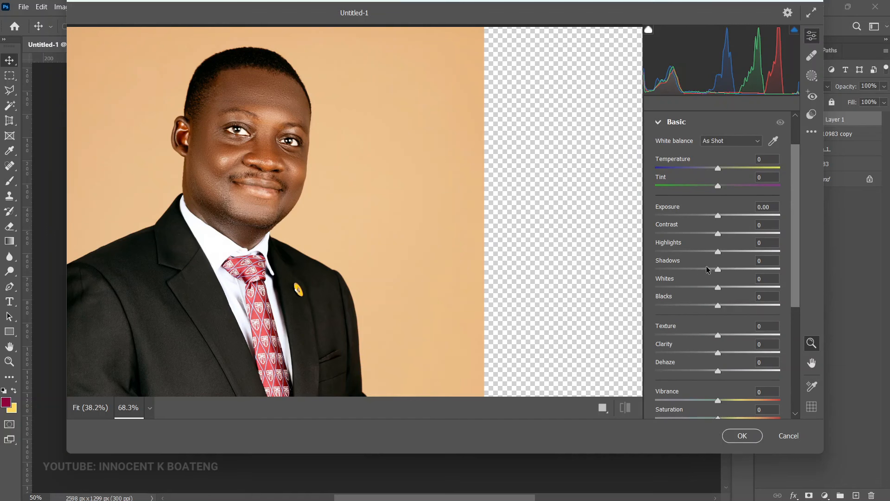
drag(717, 274, 728, 278)
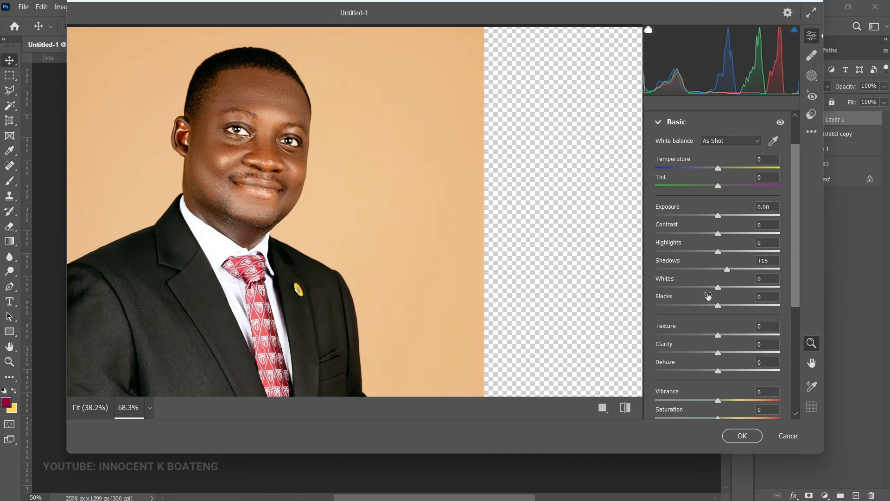
drag(719, 234, 727, 238)
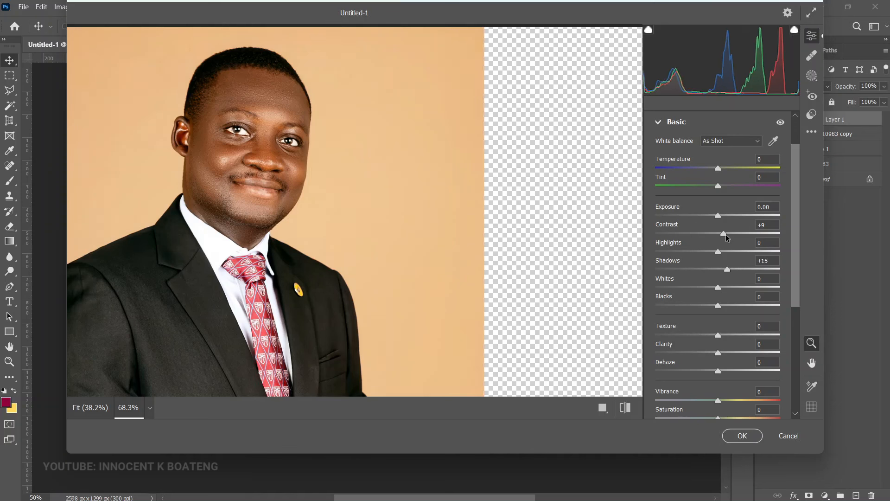
drag(722, 355, 726, 355)
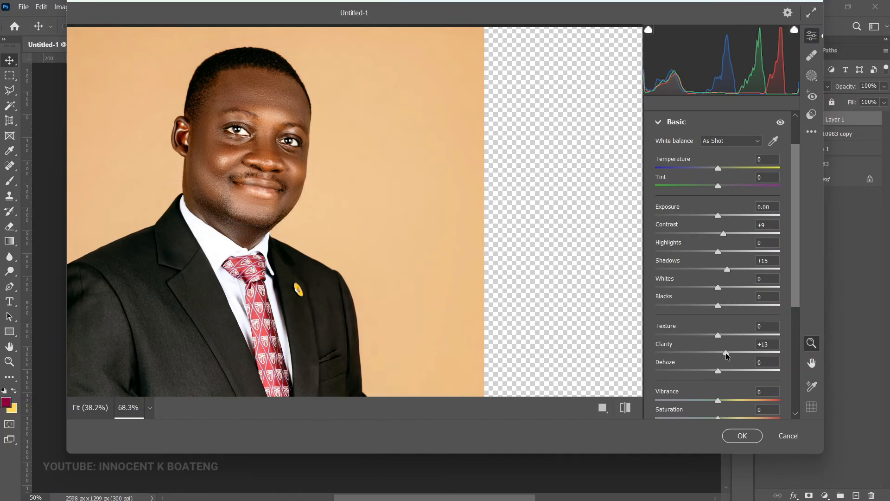
drag(718, 341, 726, 338)
Step: In the Detail panel, set Sharpening to 33 and Noise Reduction to 32
scroll(673, 303, down, 5)
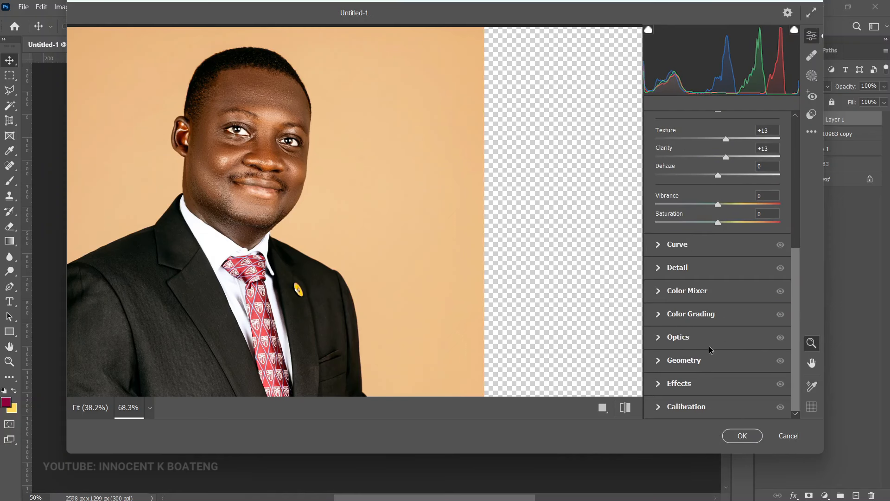
click(661, 267)
drag(656, 267, 696, 264)
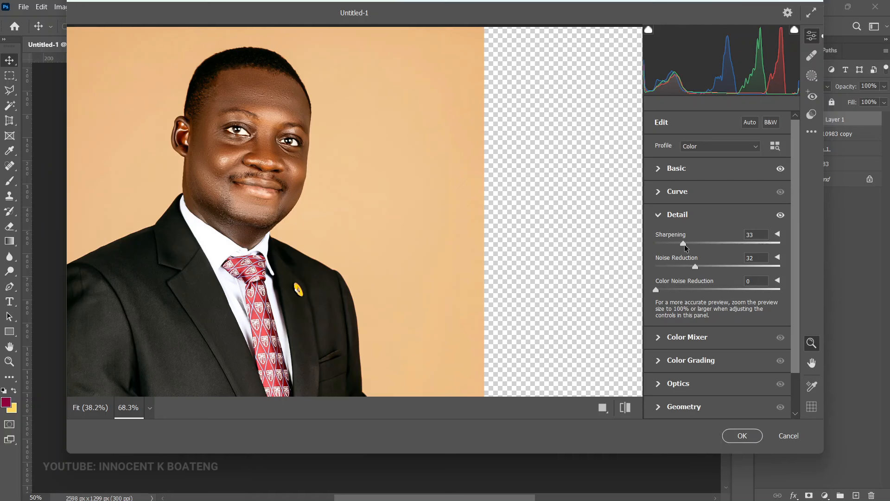
Step: Compare before and after, and lower Shadows to -19
click(625, 408)
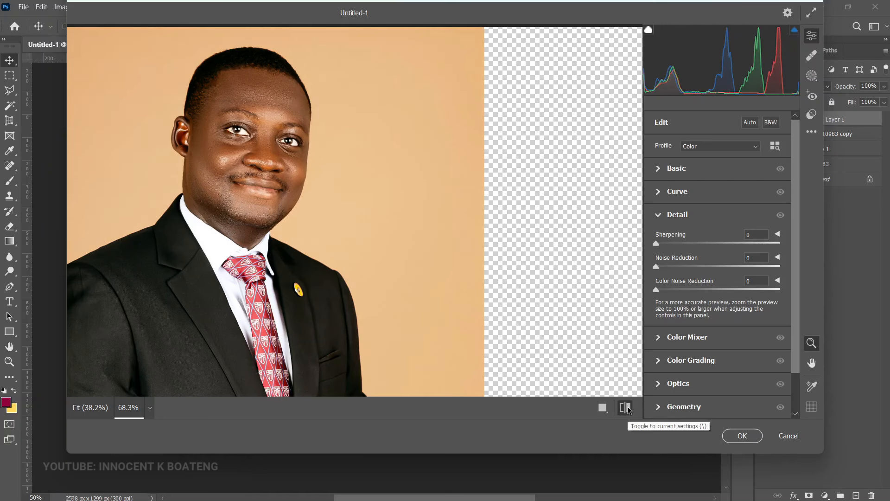
click(633, 414)
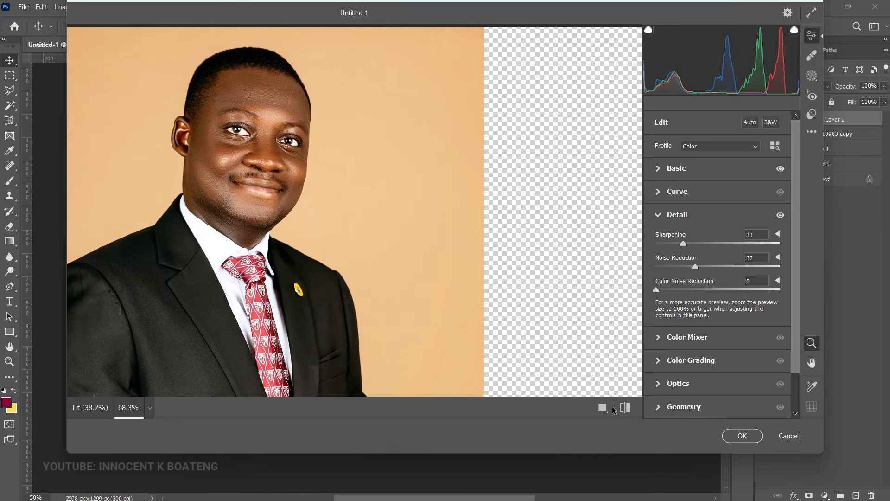
click(631, 412)
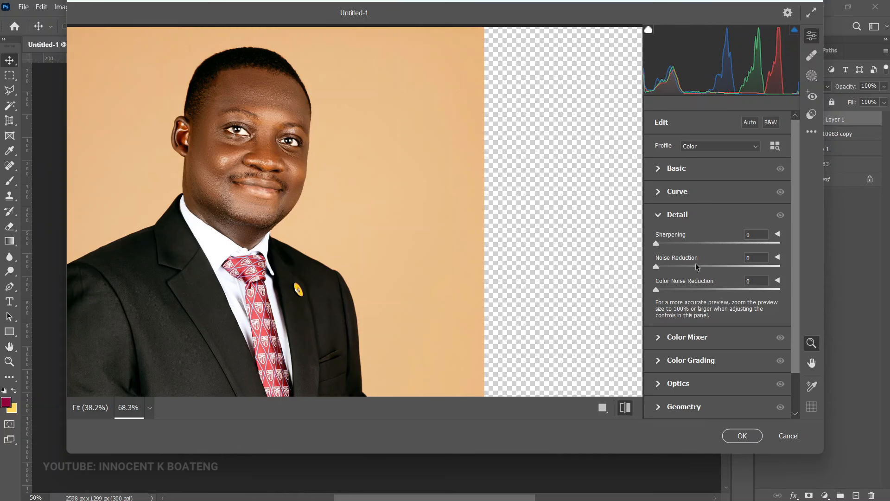
click(657, 168)
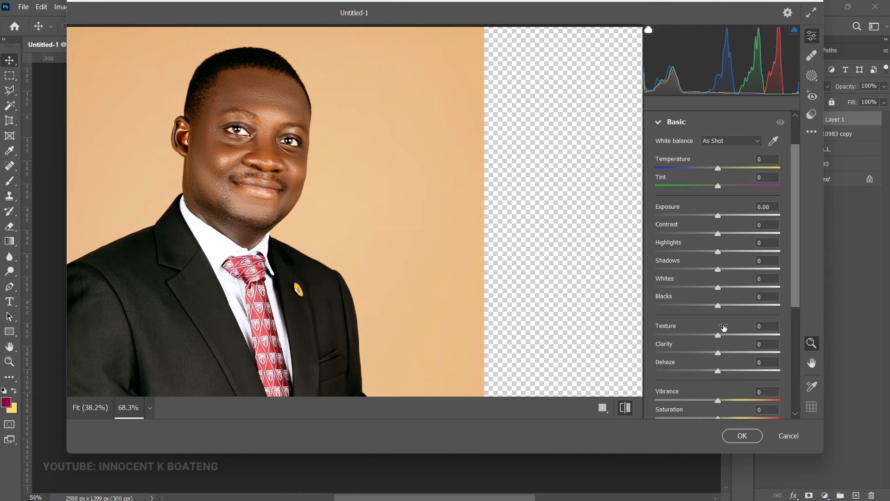
drag(717, 273, 705, 270)
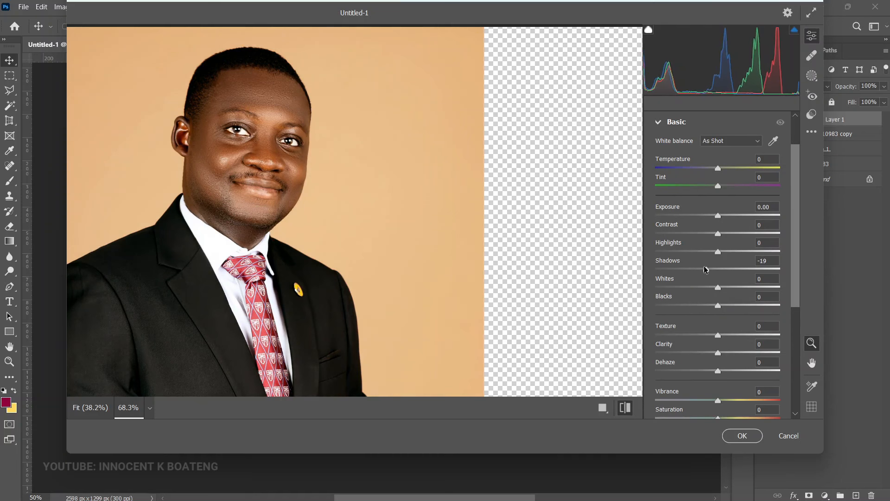
click(626, 408)
click(626, 407)
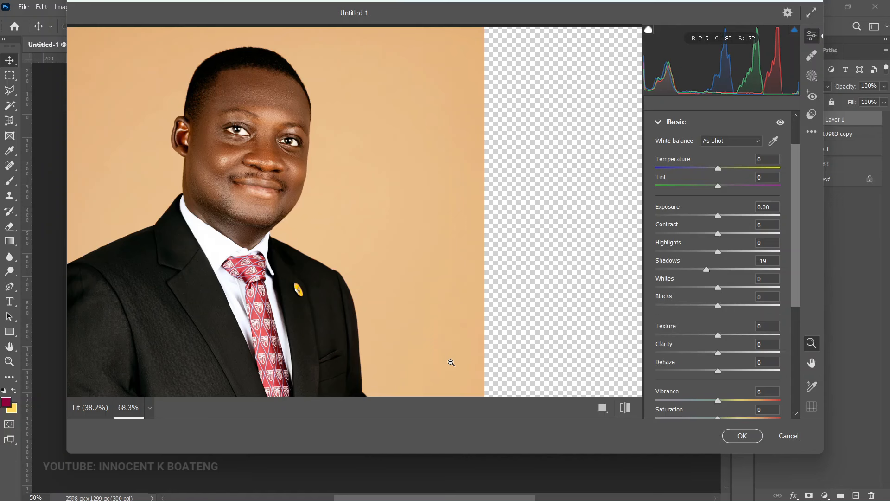
Step: Tint the Color Grading shadows toward cyan (hue 173, saturation 14) and apply the filter
scroll(688, 357, down, 5)
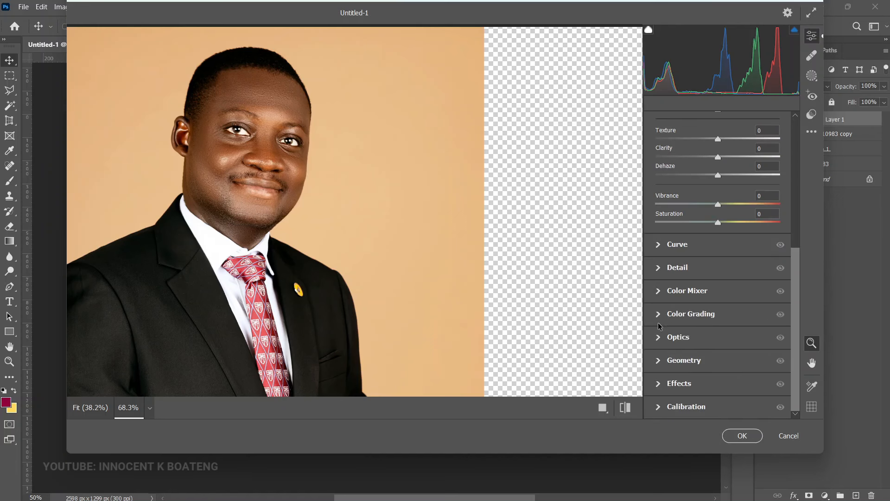
click(663, 315)
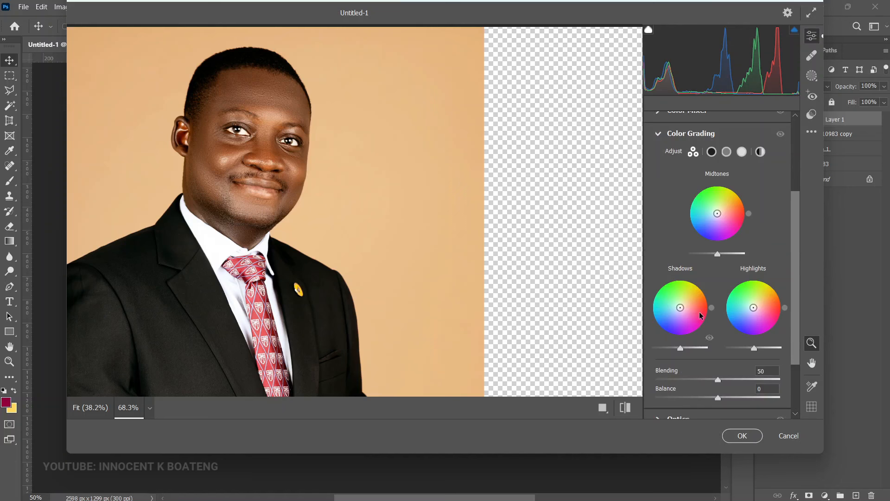
drag(680, 307, 677, 308)
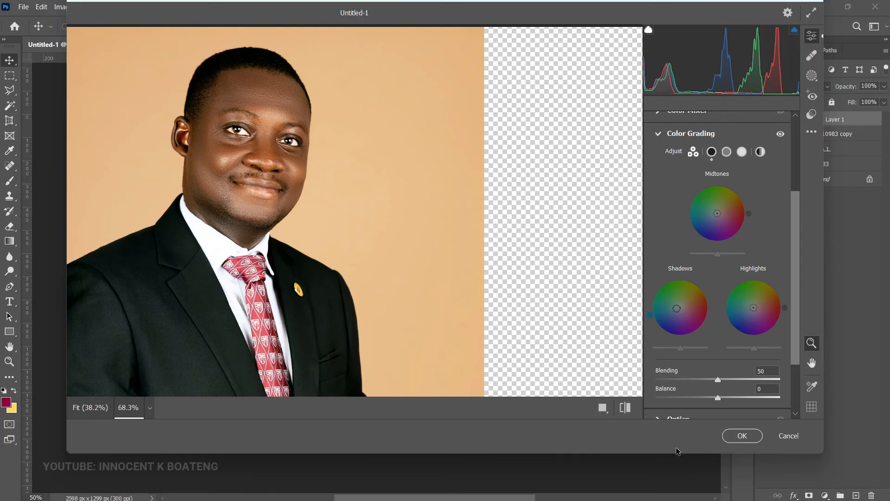
click(626, 407)
click(739, 436)
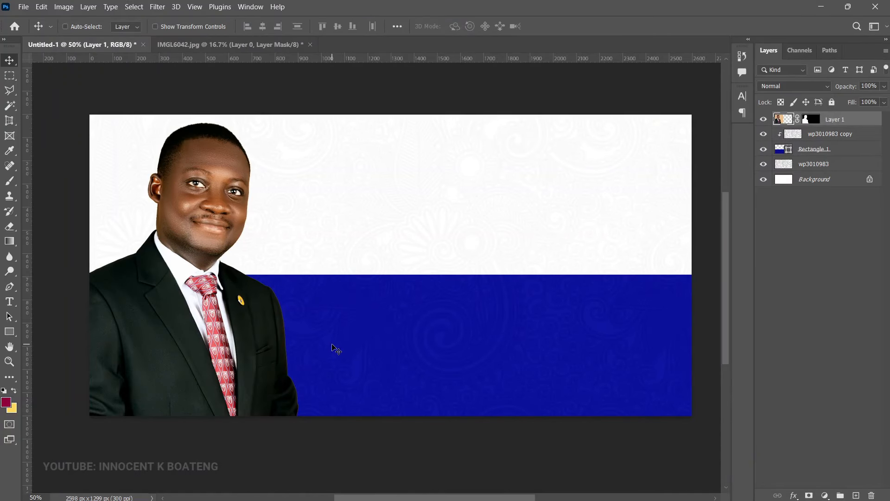
Step: Zoom to 200% on the jacket edge and nudge the portrait's vertical position
key(ctrl)
key(ctrl+space)
click(332, 342)
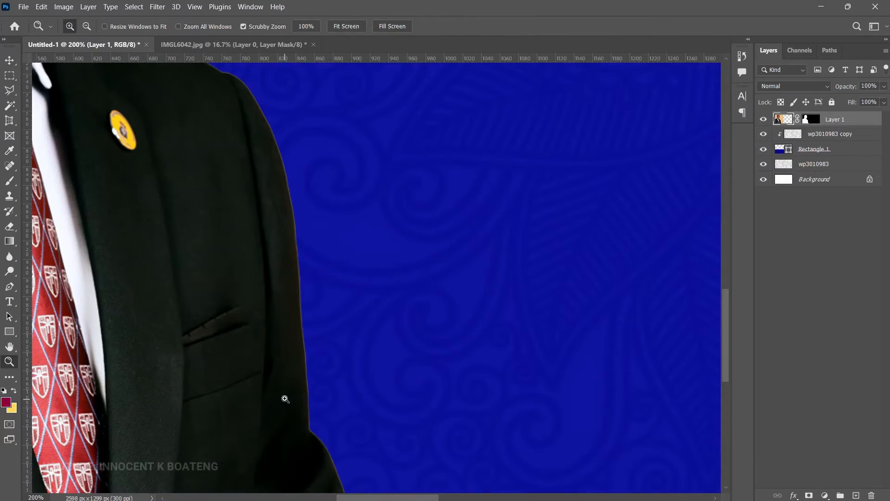
mouse_move(313, 340)
mouse_down()
mouse_move(344, 384)
mouse_move(305, 289)
mouse_move(304, 336)
mouse_up()
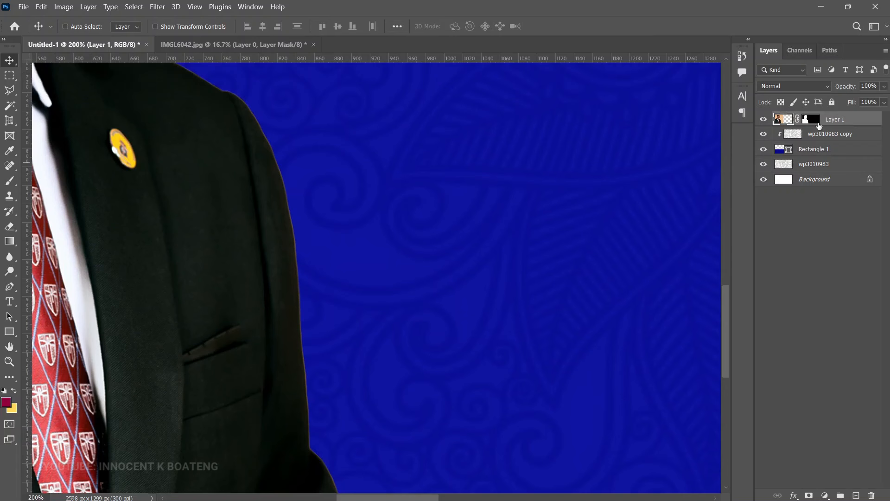
Step: On Layer 1's mask, paint with a small black brush along the coat edge to remove the brown fringe
click(807, 122)
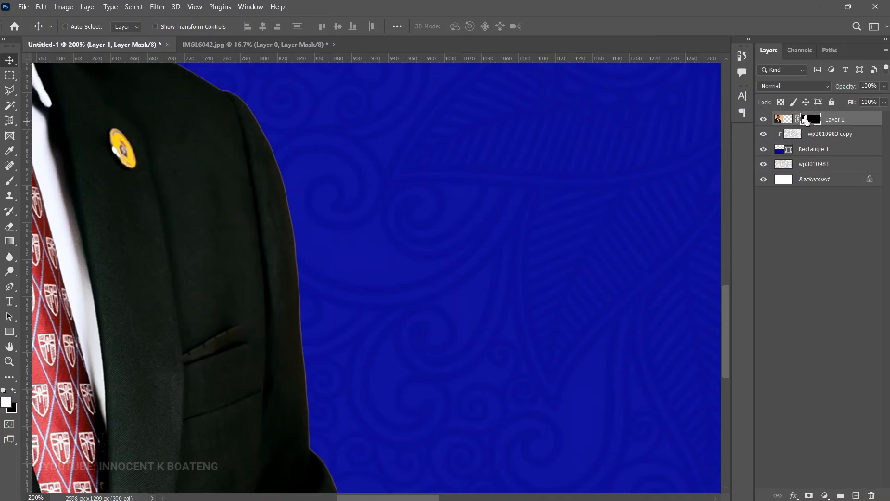
key(b)
scroll(352, 353, down, 2)
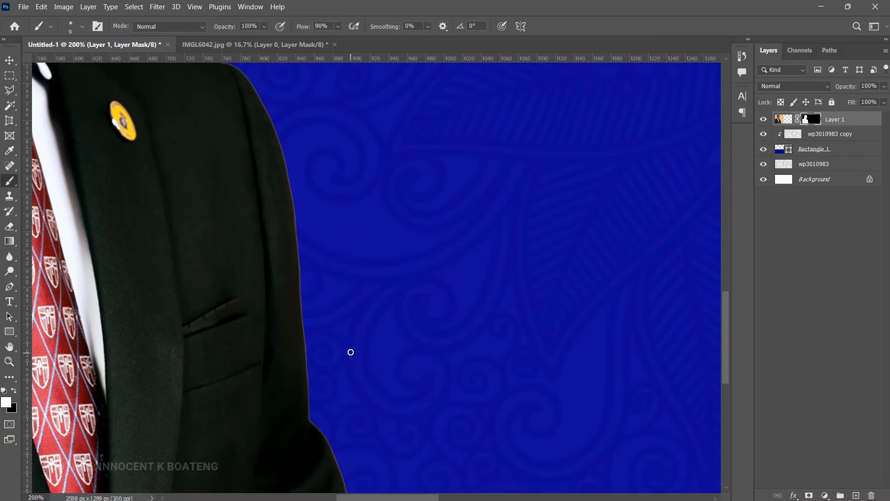
key(bracketright)
key(bracketright)
key(bracketright)
right_click(497, 345)
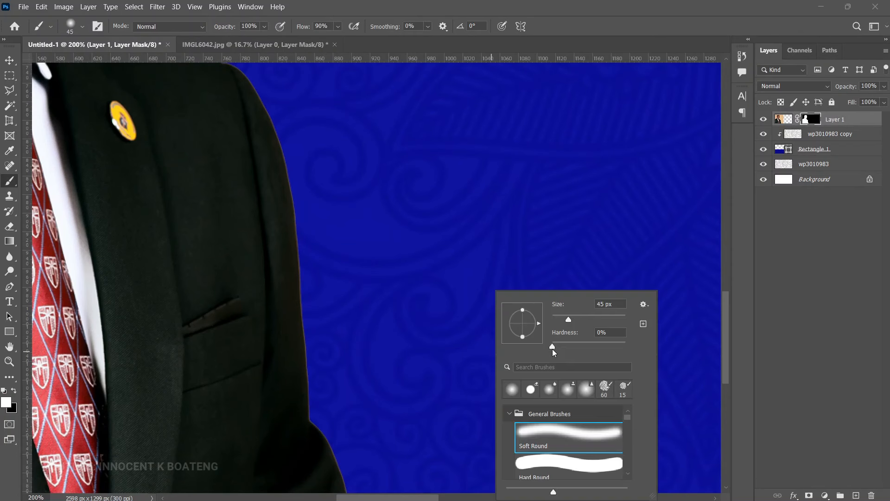
click(395, 294)
scroll(389, 315, down, 5)
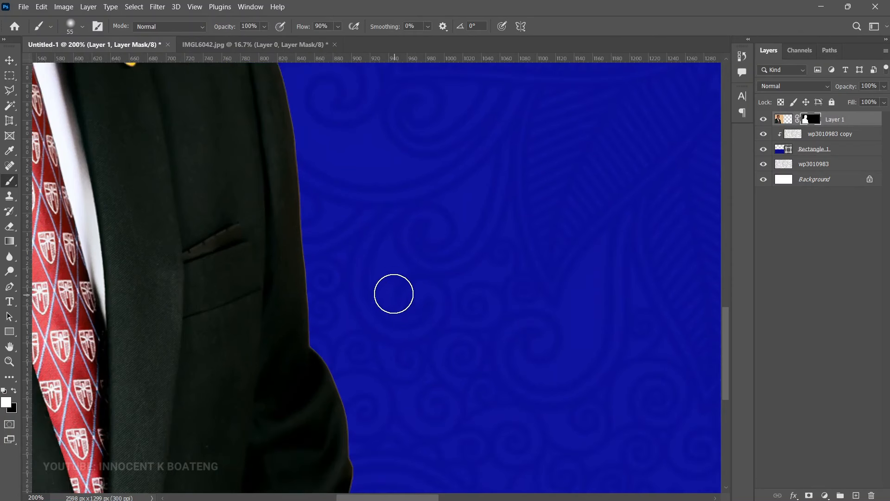
ctrl+click(364, 373)
ctrl+click(357, 399)
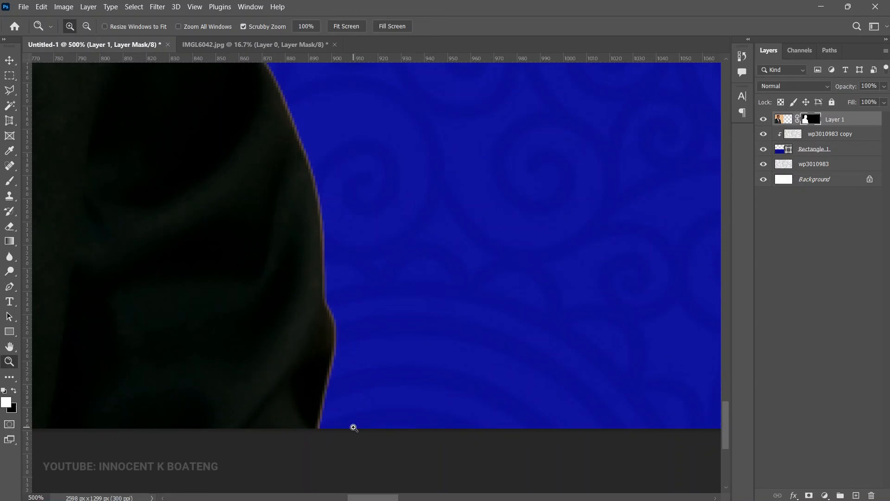
key(bracketleft)
key(bracketleft)
key(bracketleft)
key(bracketleft)
key(x)
mouse_move(328, 433)
mouse_down()
mouse_move(329, 397)
mouse_move(338, 415)
mouse_move(328, 415)
mouse_move(353, 366)
mouse_move(334, 391)
mouse_move(352, 356)
mouse_move(339, 308)
mouse_move(340, 284)
mouse_move(343, 318)
mouse_move(336, 216)
mouse_move(332, 263)
mouse_move(327, 180)
mouse_move(332, 215)
mouse_move(314, 147)
mouse_up()
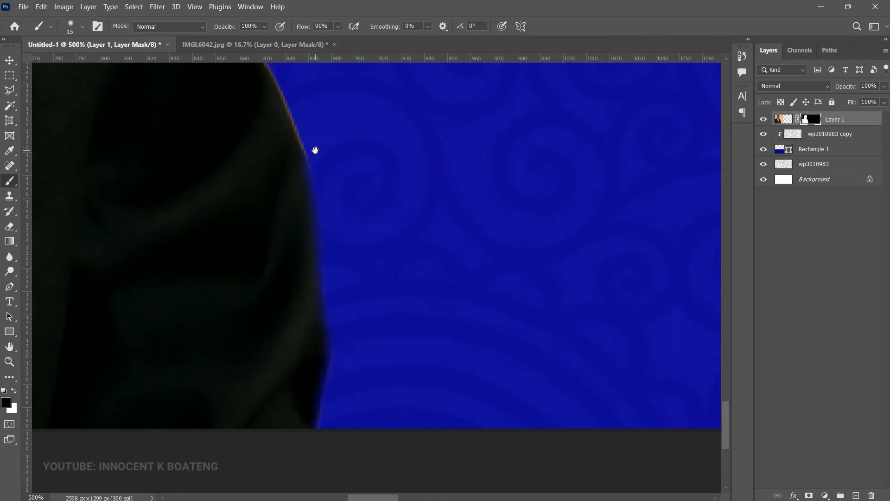
Step: Zoom back out and review the cleaned coat edge against the navy band
key(ctrl+minus)
key(ctrl+minus)
key(ctrl+minus)
key(ctrl+minus)
key(ctrl+minus)
key(ctrl+minus)
drag(437, 327, 439, 291)
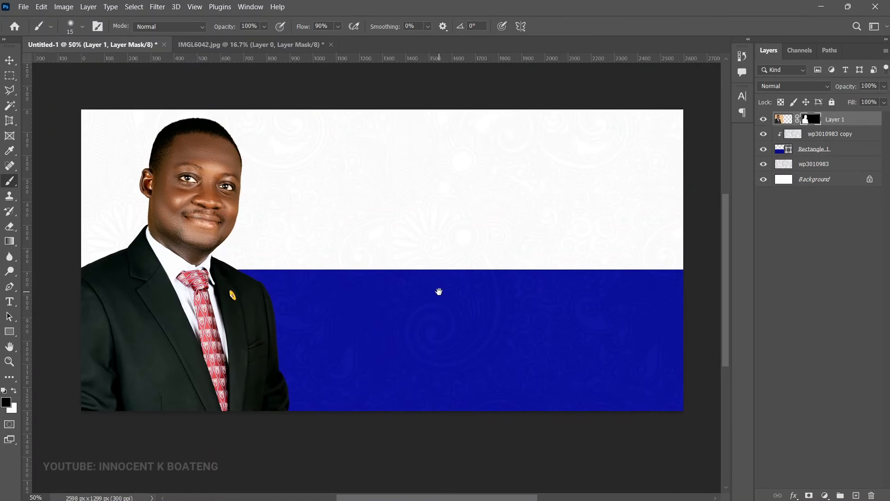
drag(272, 358, 286, 328)
alt+click(271, 270)
alt+click(271, 270)
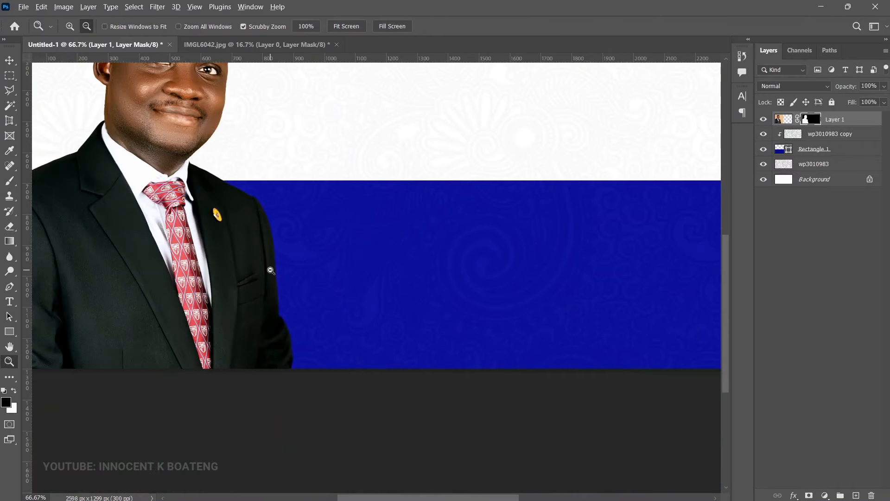
alt+click(338, 262)
mouse_move(338, 263)
mouse_down()
mouse_move(357, 346)
mouse_move(352, 330)
mouse_up()
key(b)
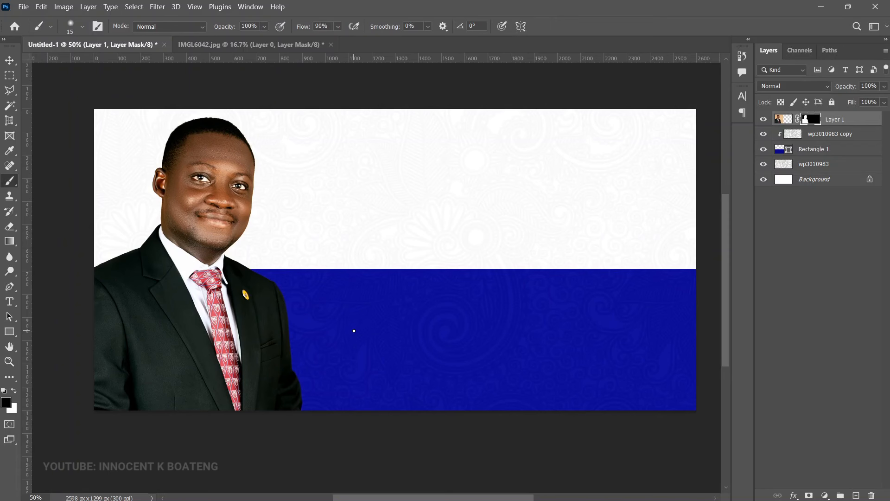
scroll(401, 250, up, 2)
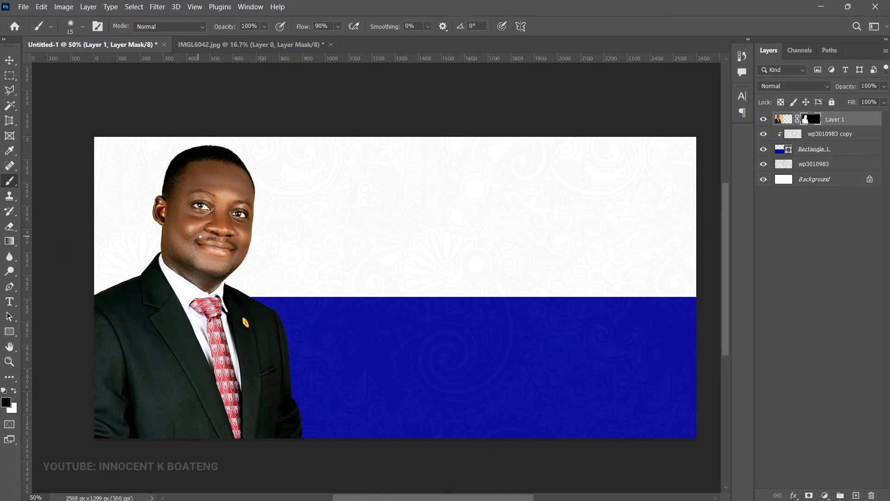
key(v)
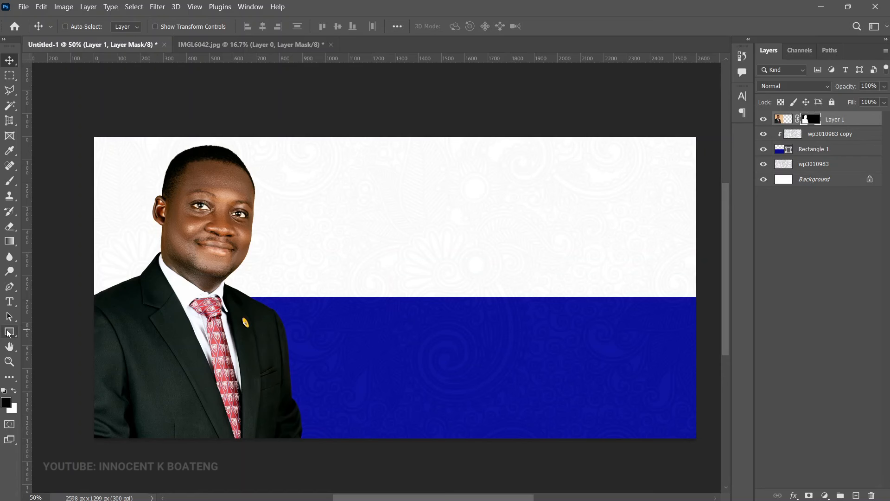
Step: Draw a rounded pill with 50 px corner radius near the top centre of the banner
click(9, 331)
click(63, 332)
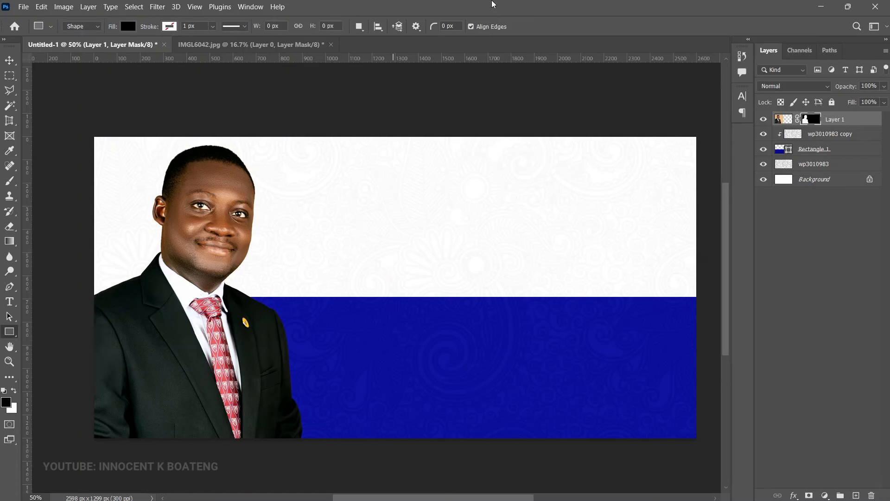
click(447, 26)
text(50)
drag(335, 143, 559, 169)
Step: Give the pill a Gradient Overlay from #010242 to #0a0ea3
right_click(816, 120)
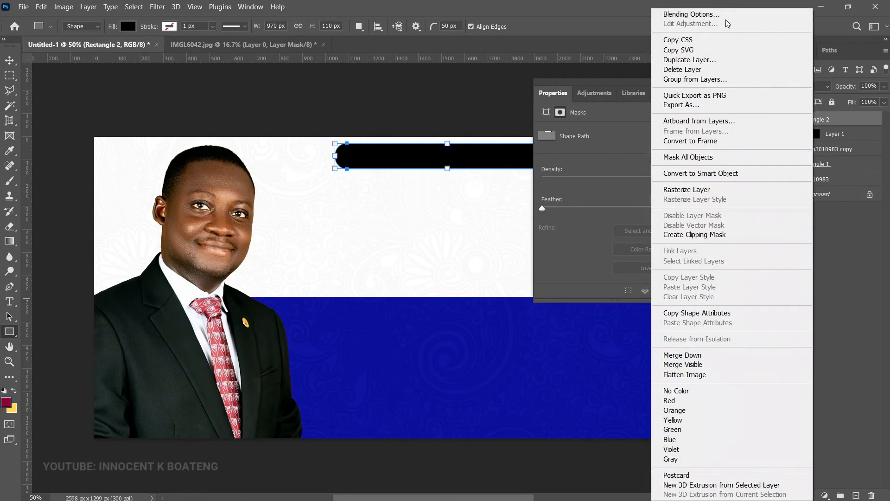
key(Escape)
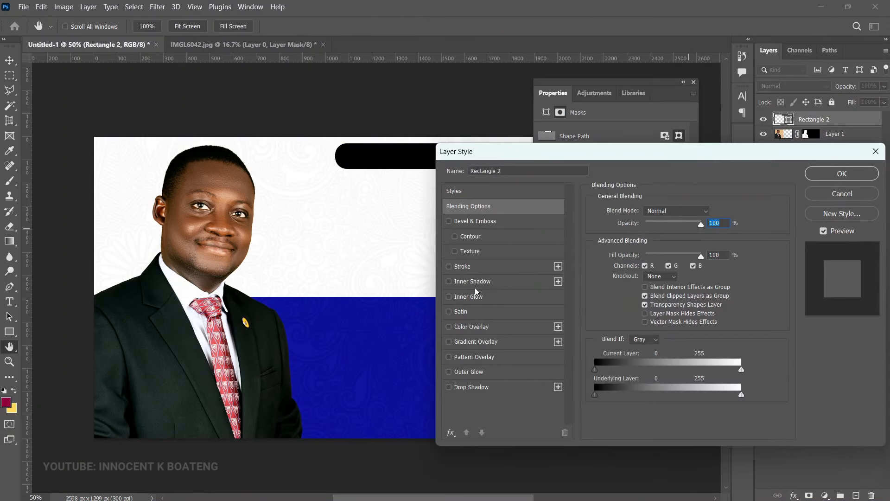
click(487, 342)
click(678, 238)
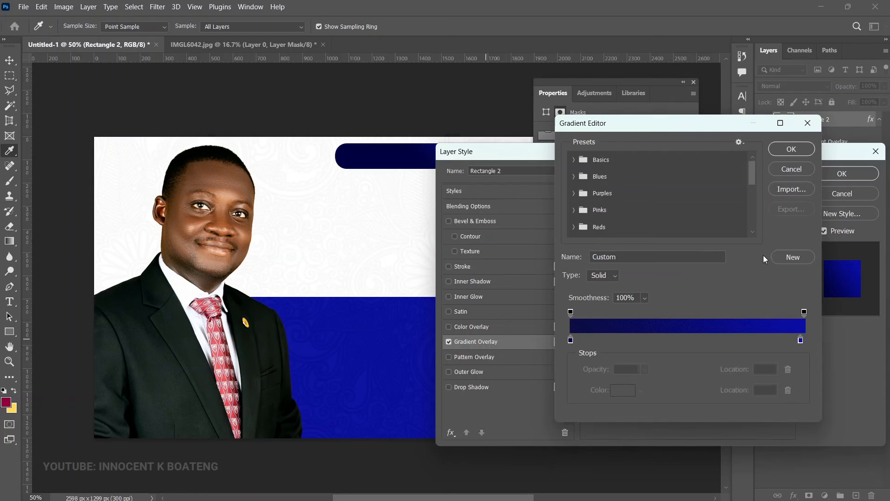
drag(748, 180, 757, 251)
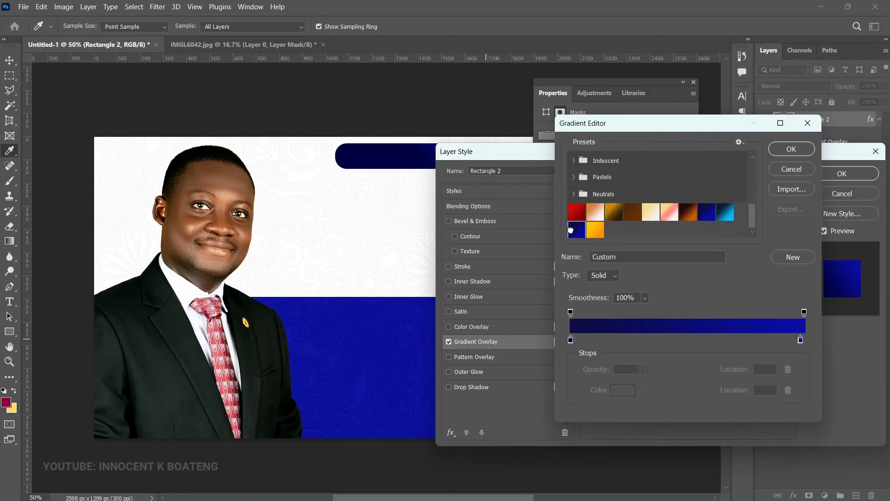
click(570, 340)
click(623, 390)
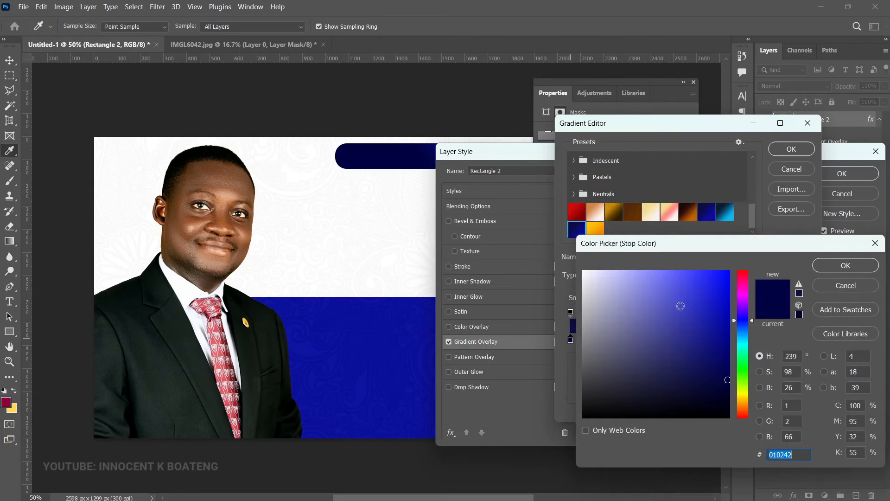
click(845, 274)
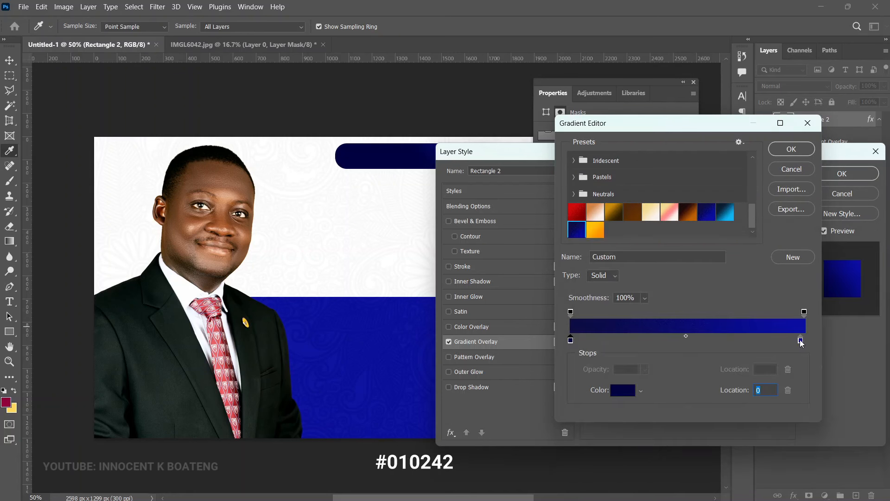
click(801, 340)
click(628, 391)
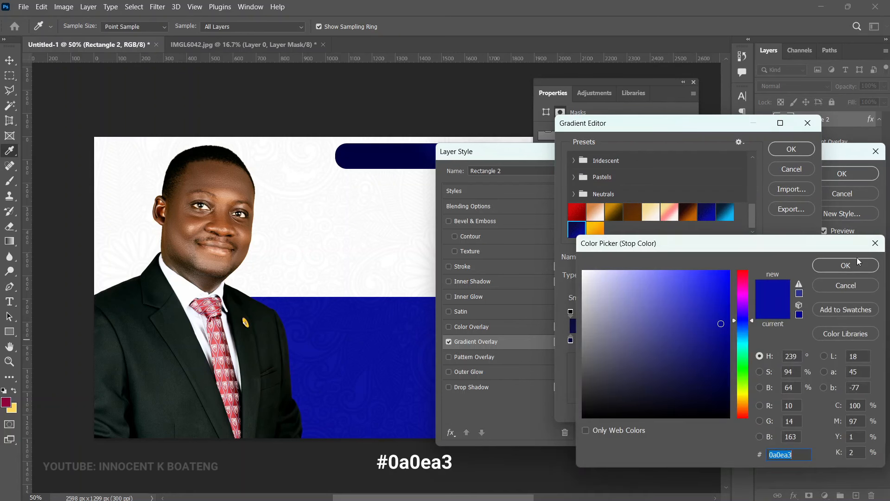
click(857, 262)
click(793, 149)
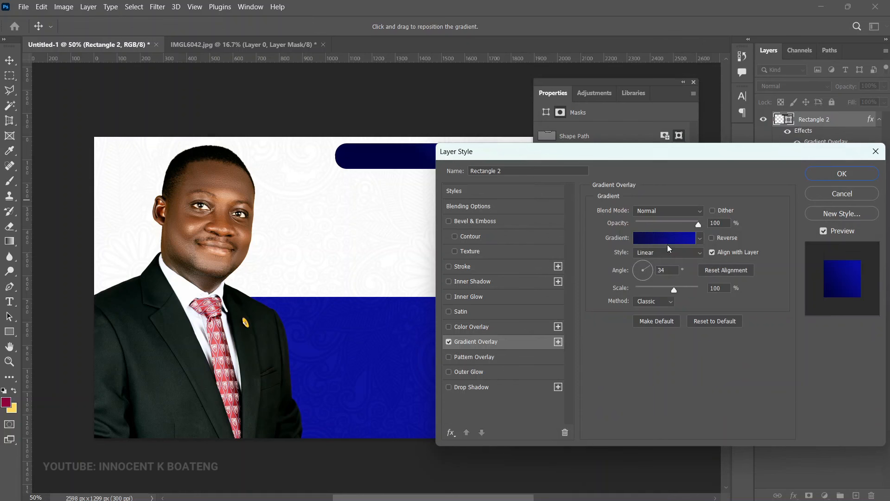
Step: Try gold preset gradients, then discard them and apply the navy-to-blue overlay
click(667, 239)
scroll(666, 164, down, 5)
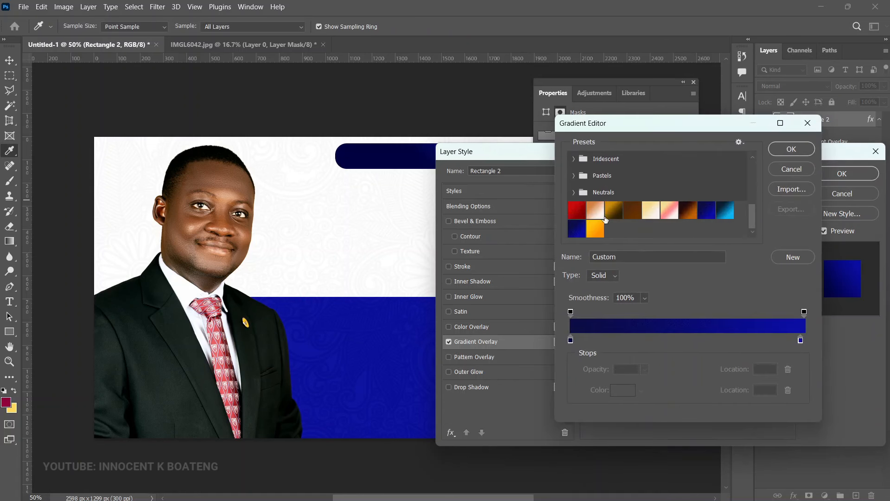
click(613, 211)
click(646, 213)
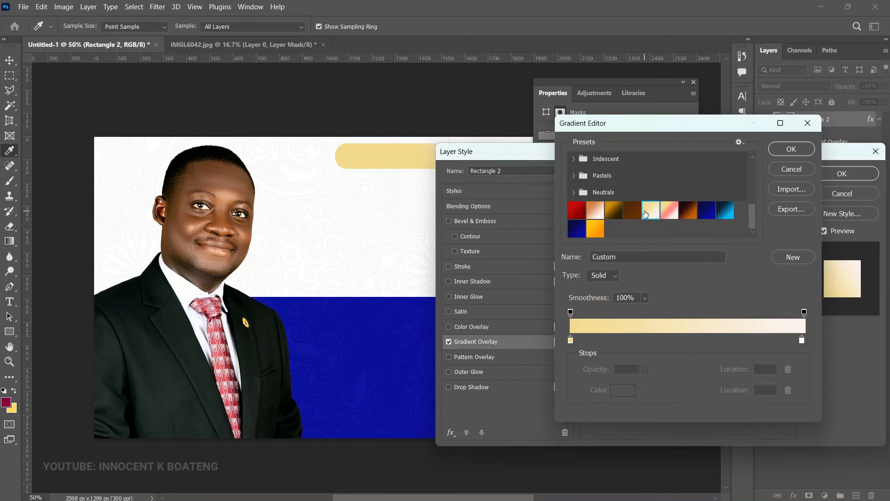
click(804, 170)
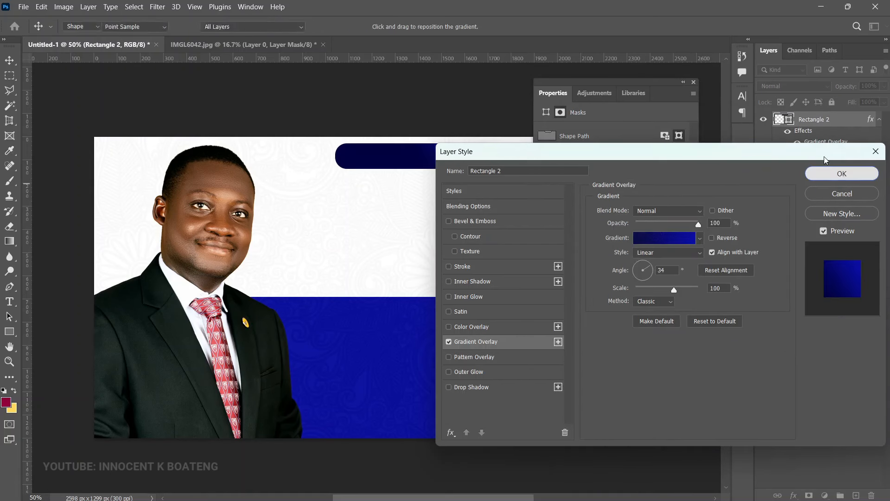
click(842, 174)
click(694, 82)
Step: Add the white heading 'THE METHODIST CHURCH GHANA' as text inside the navy pill
key(b)
key(v)
key(t)
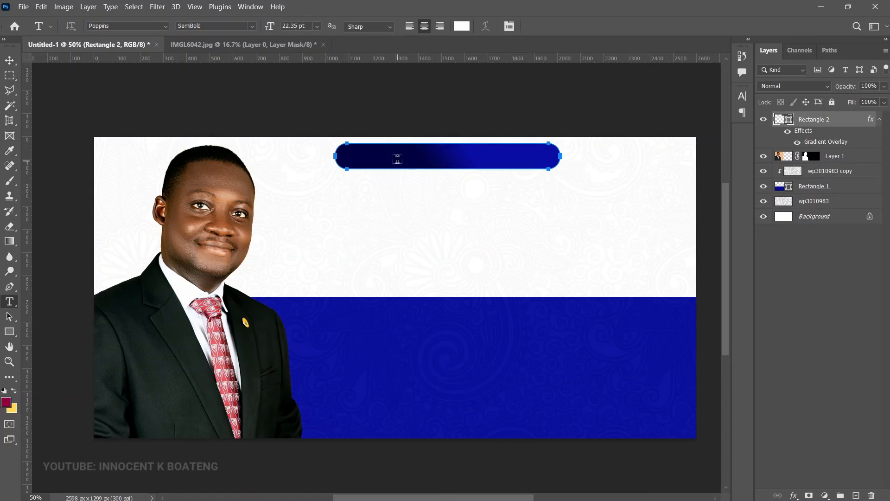
click(389, 157)
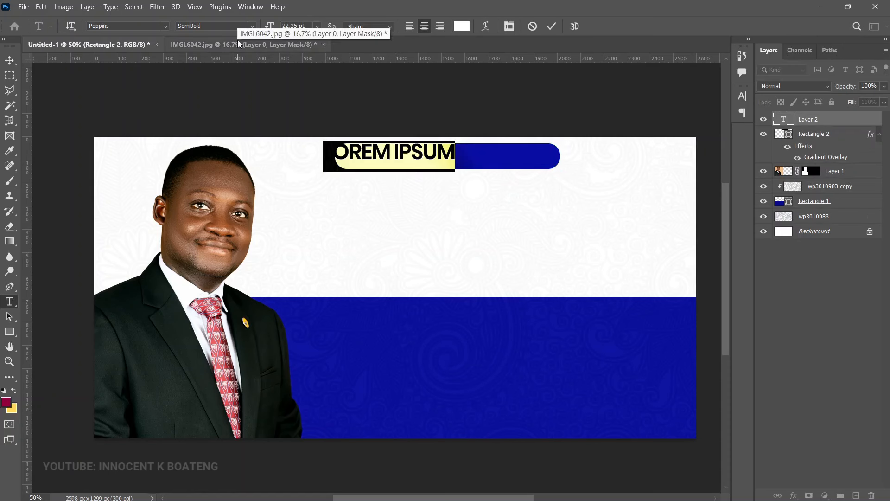
key(ctrl+v)
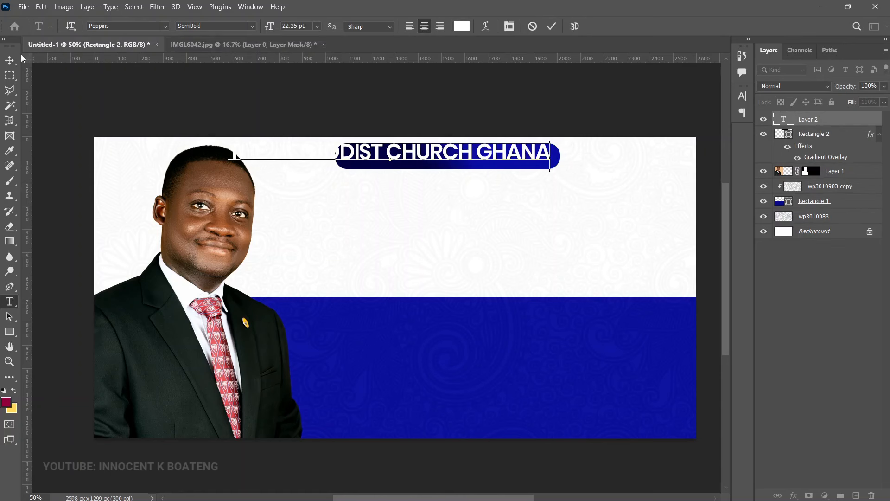
click(9, 60)
Step: Scale the heading down to fit the pill, centre it, and nudge it up
key(ctrl+t)
drag(228, 138, 351, 150)
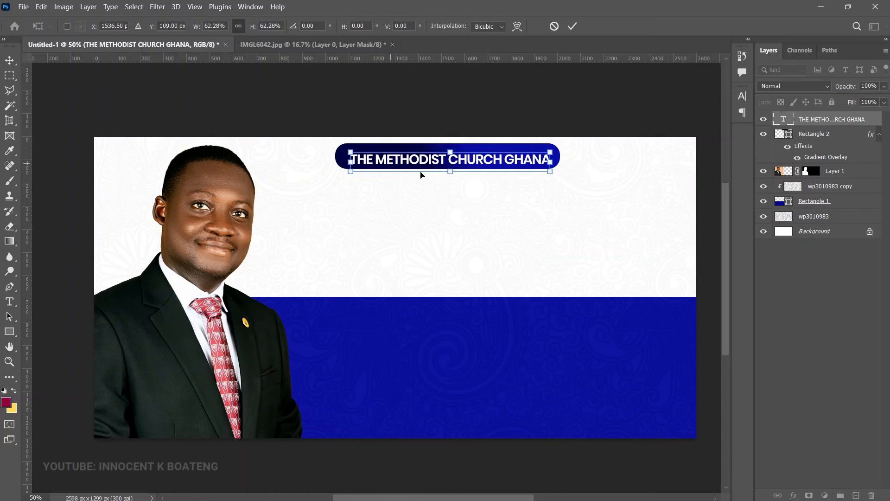
drag(509, 161, 512, 158)
drag(353, 151, 374, 152)
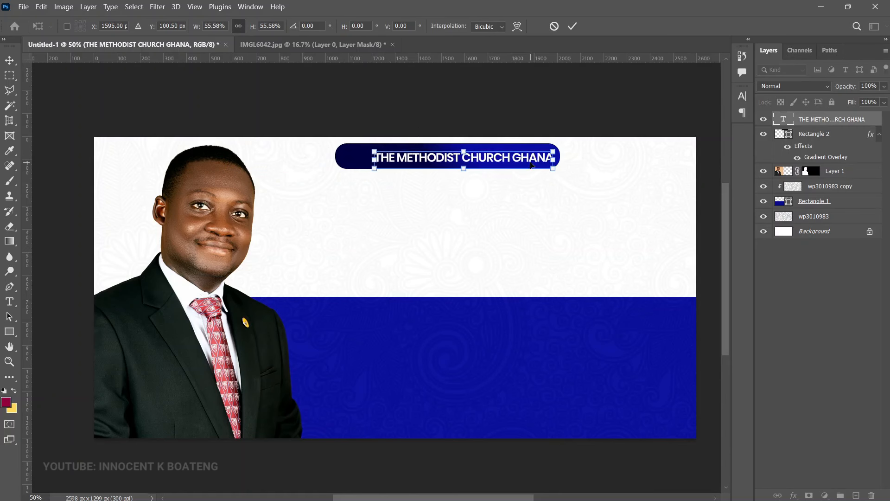
key(Return)
key(Up)
key(Up)
key(Up)
key(Up)
key(Up)
key(Up)
key(Up)
key(Up)
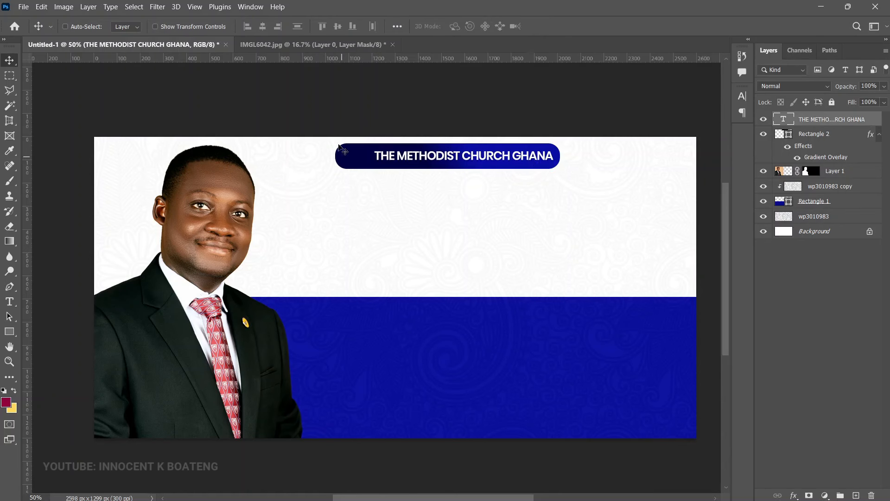
Step: Place the Methodist logo file into the flyer as an embedded image
click(32, 9)
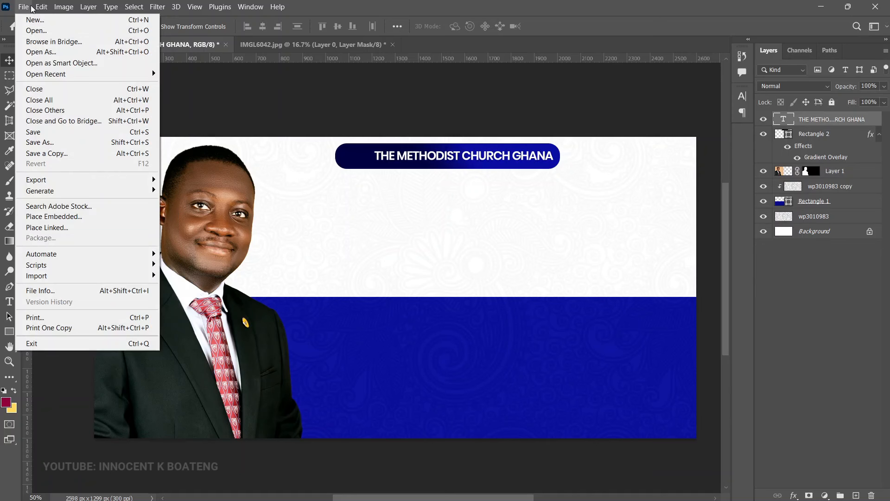
click(64, 216)
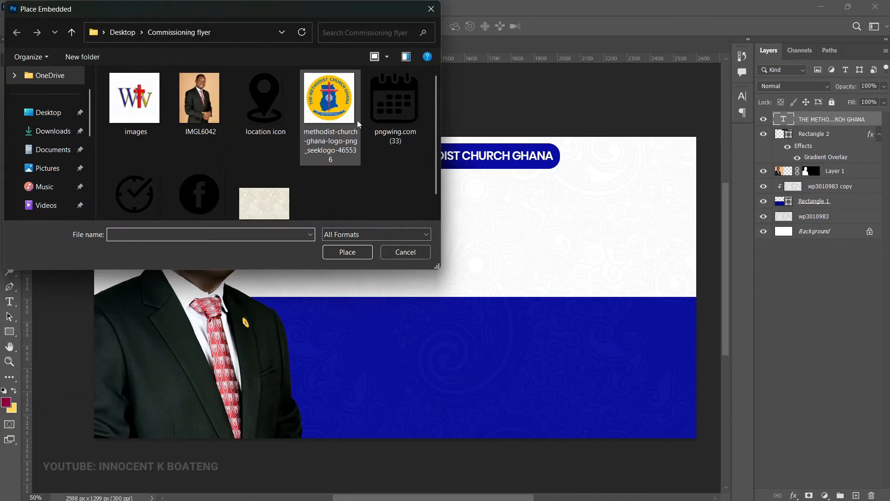
double_click(316, 104)
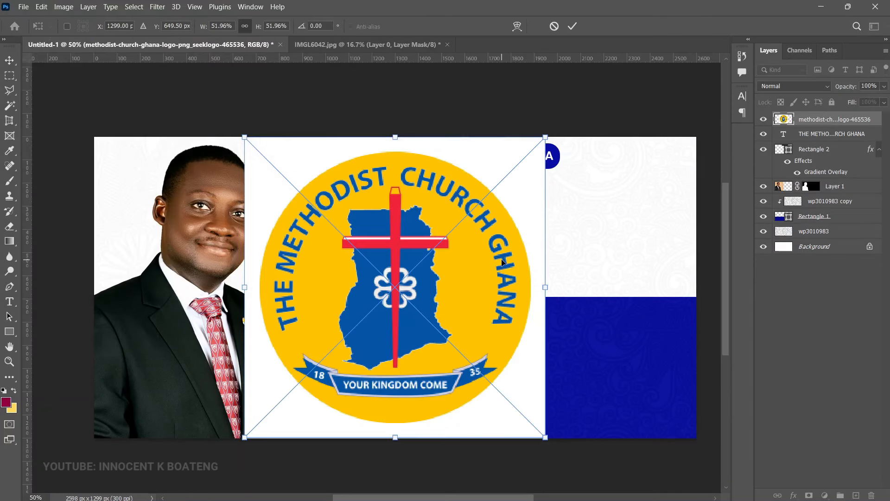
key(Return)
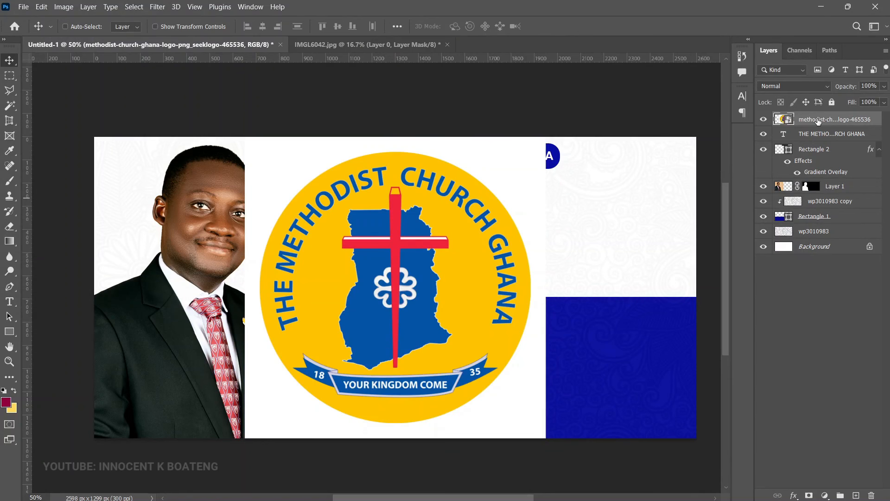
Step: Delete the logo's white background using a Magic Wand selection, then deselect
click(11, 106)
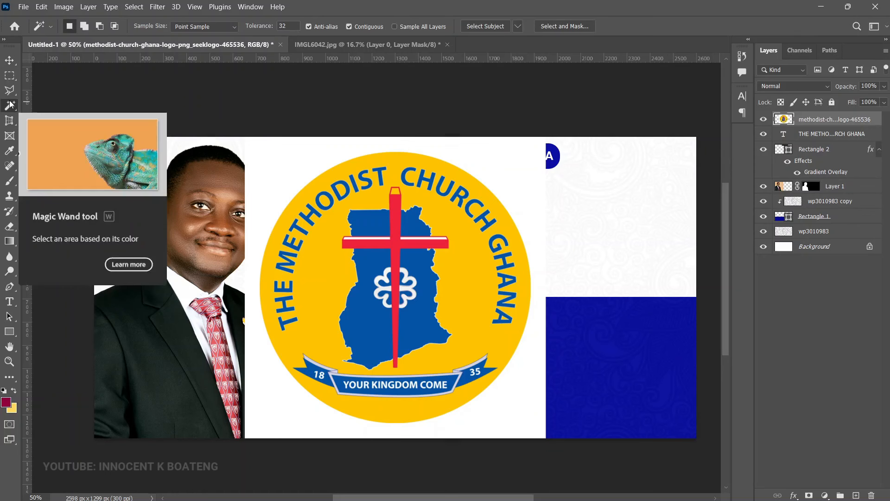
click(299, 170)
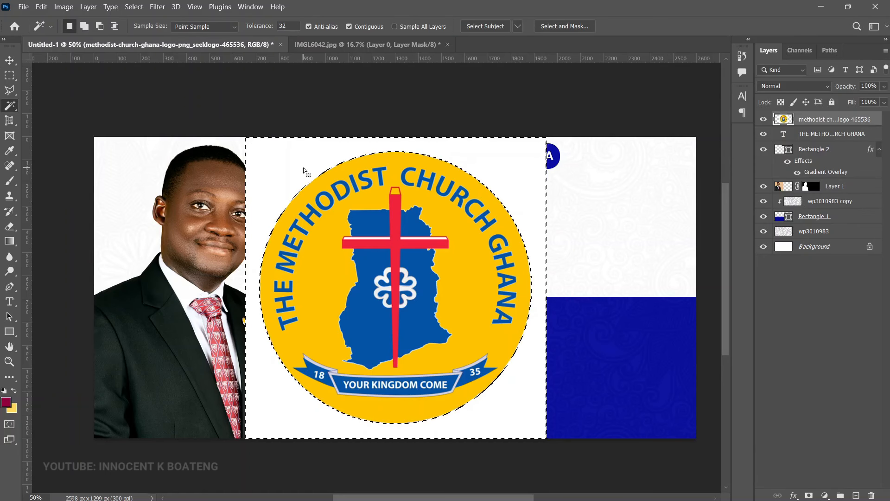
key(Delete)
key(ctrl+d)
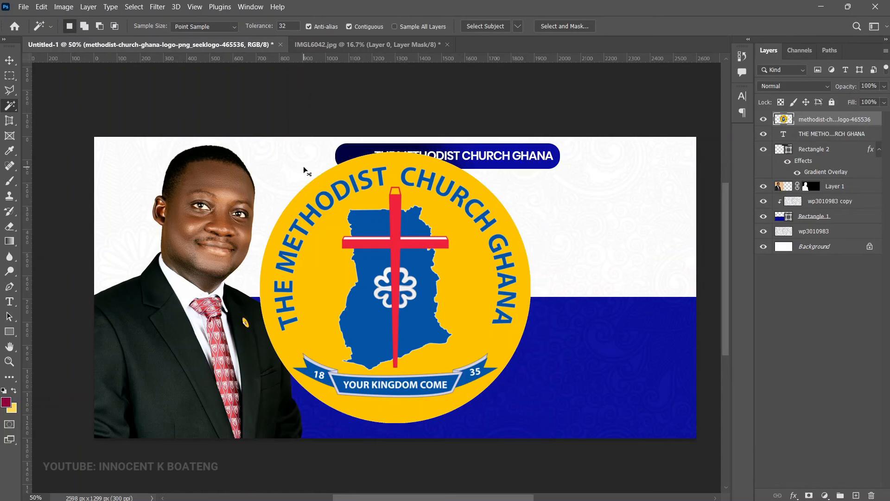
key(v)
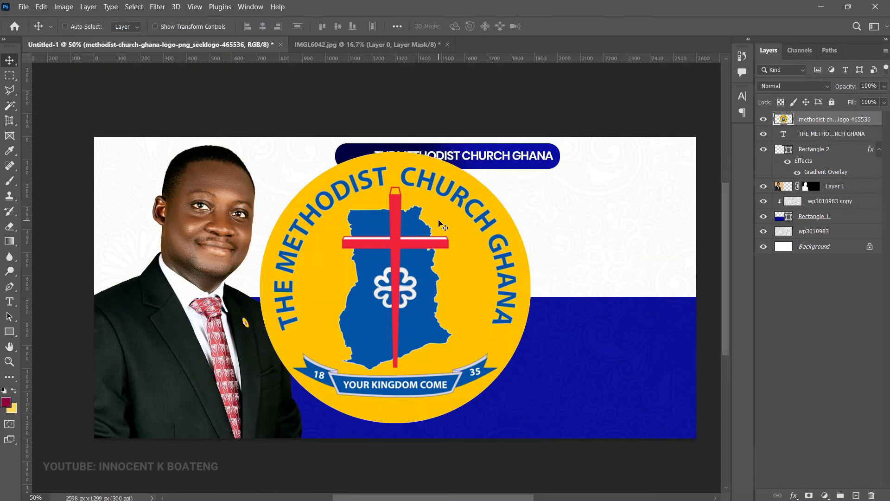
key(ctrl+t)
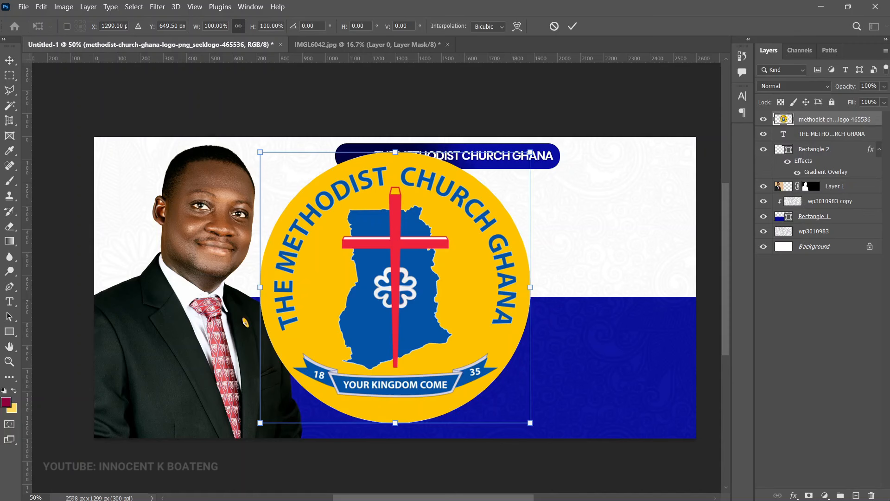
Step: Shrink the logo to a small emblem and enlarge the title text slightly toward it
drag(531, 423, 368, 168)
key(Return)
scroll(405, 169, up, 3)
right_click(416, 176)
click(419, 179)
key(ctrl+t)
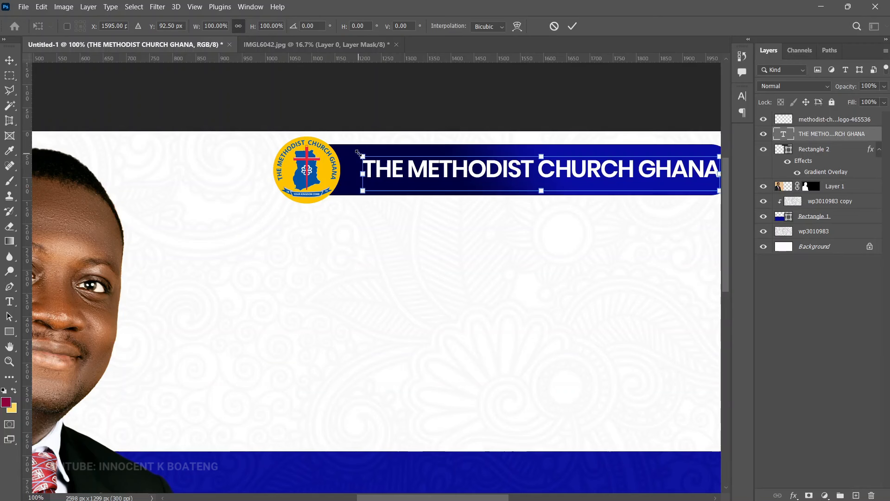
drag(359, 156, 348, 155)
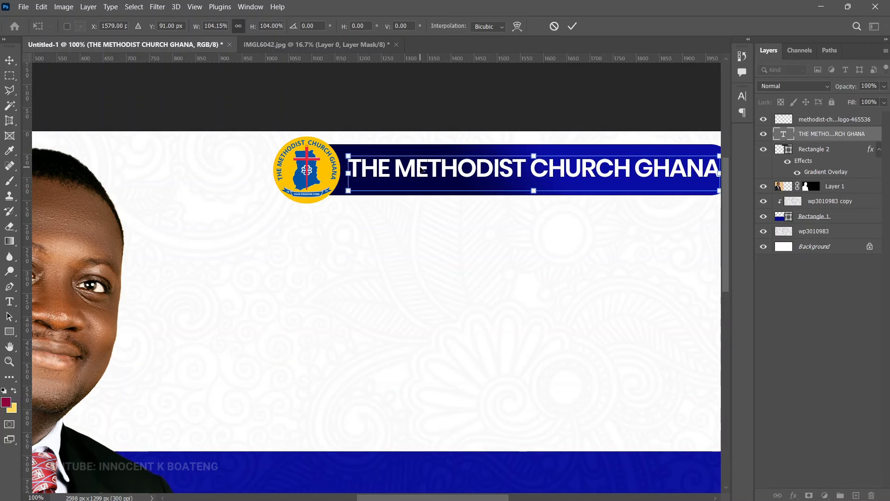
key(Return)
Step: Group the logo, title and Rectangle 2 banner into Group 1 and shrink it
drag(614, 229, 552, 255)
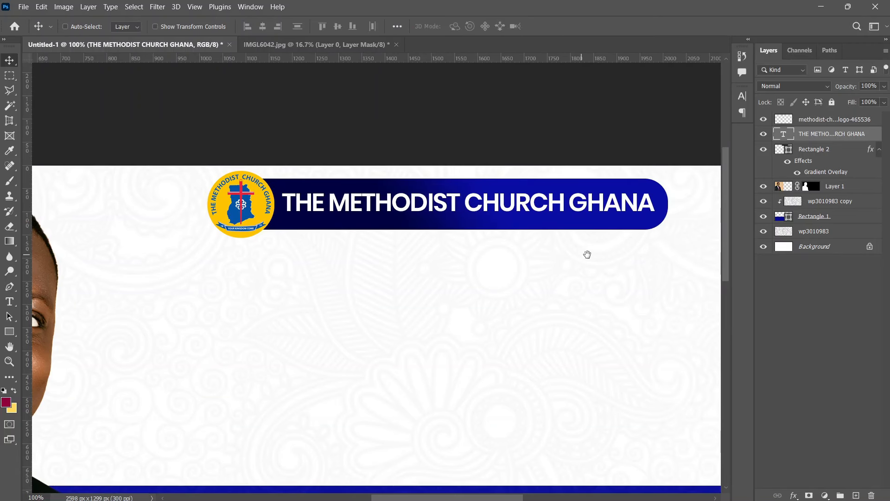
click(824, 151)
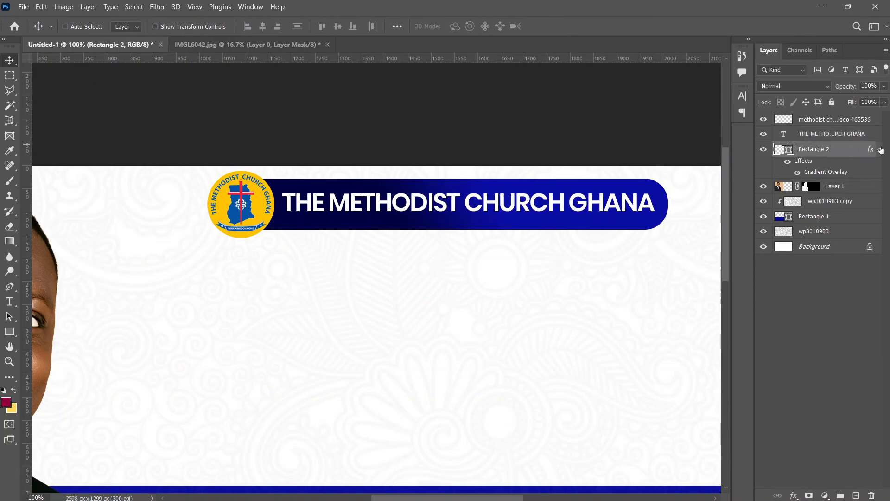
click(879, 149)
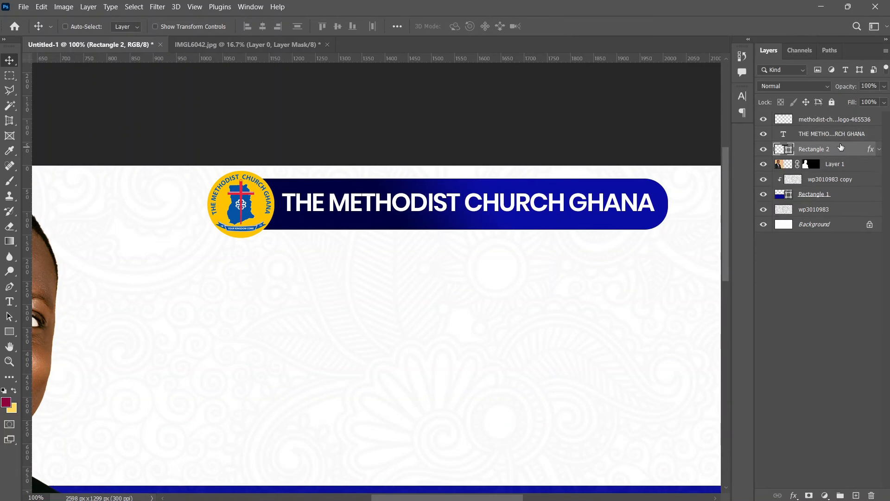
shift+click(824, 120)
key(ctrl)
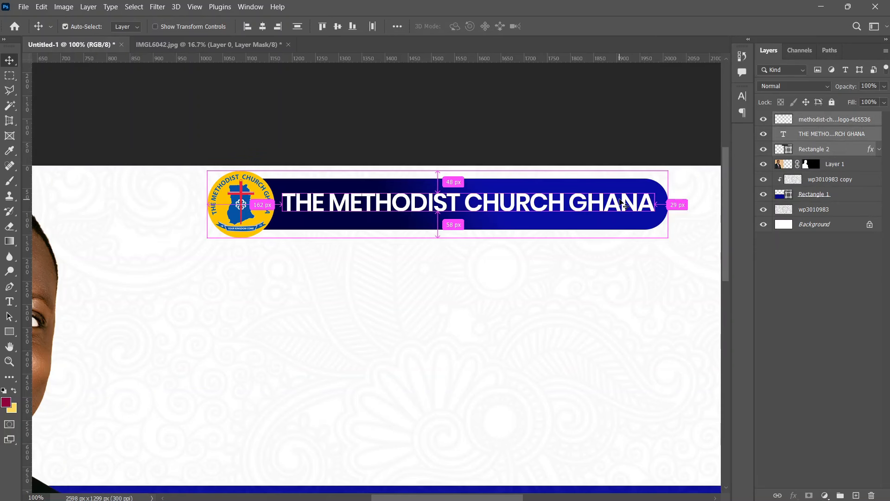
key(ctrl+g)
key(ctrl+t)
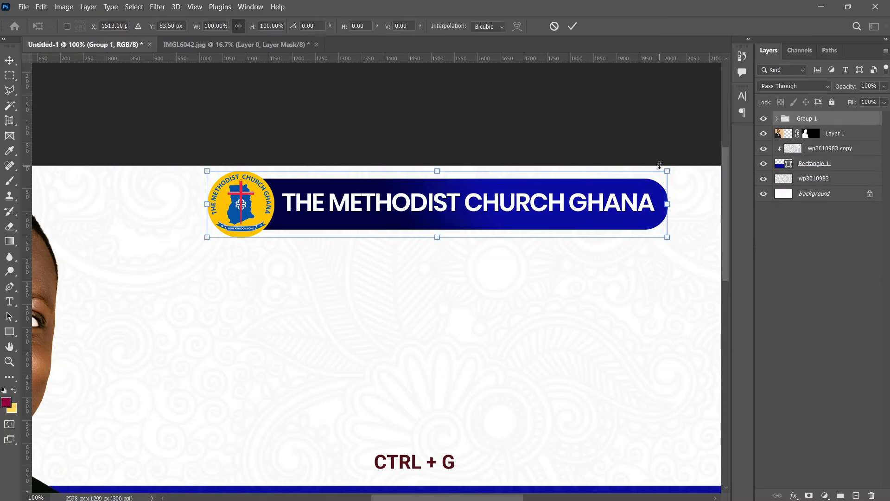
drag(670, 175, 541, 191)
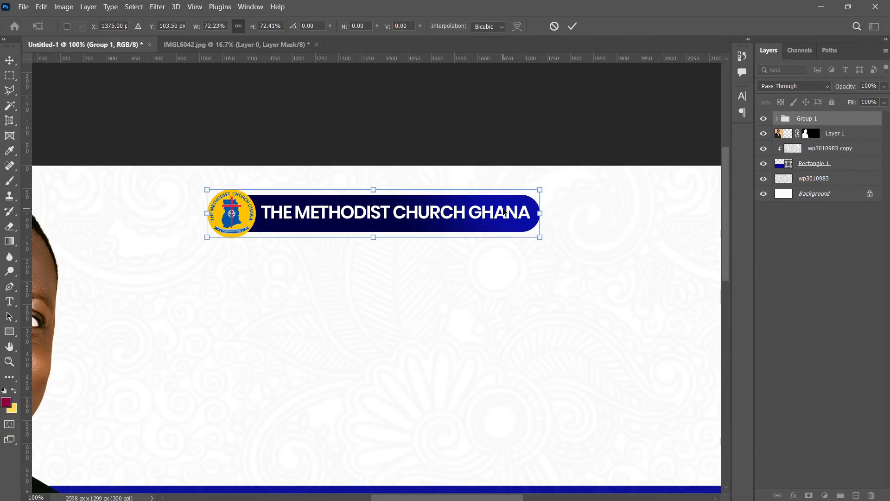
key(Return)
Step: Zoom out and centre the header group along the top of the flyer
key(z)
key(ctrl+minus)
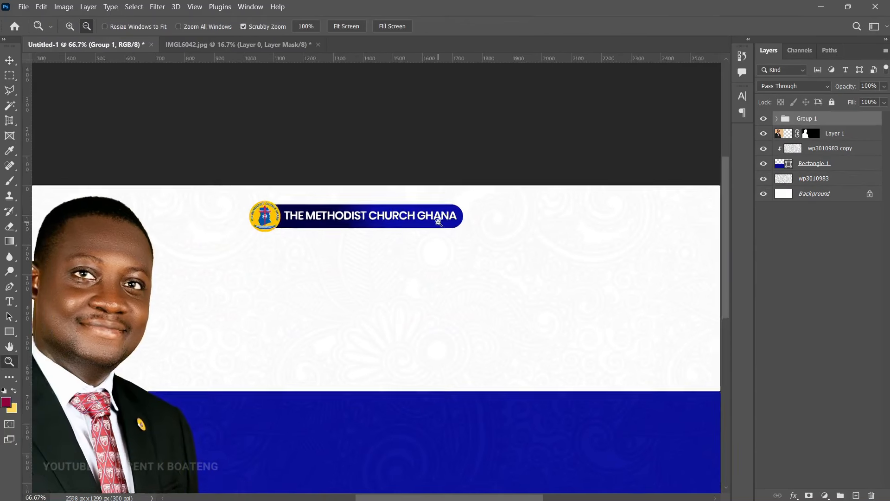
key(ctrl+minus)
drag(413, 197, 472, 198)
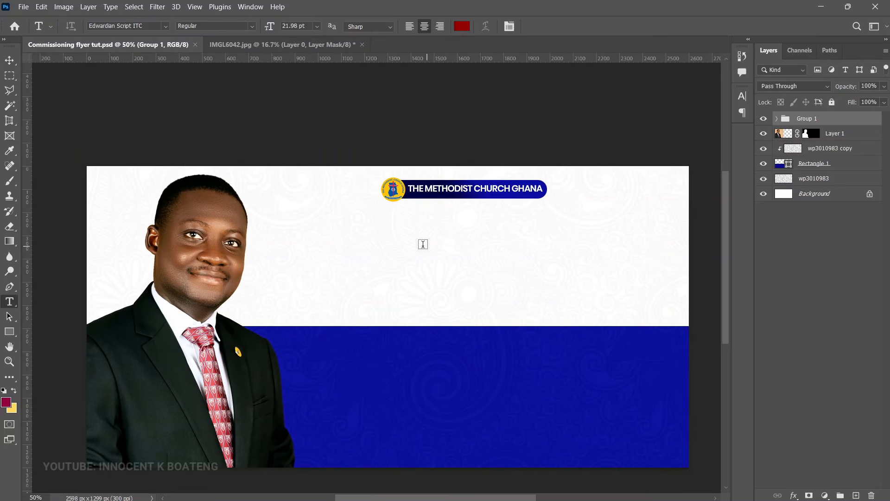
click(420, 224)
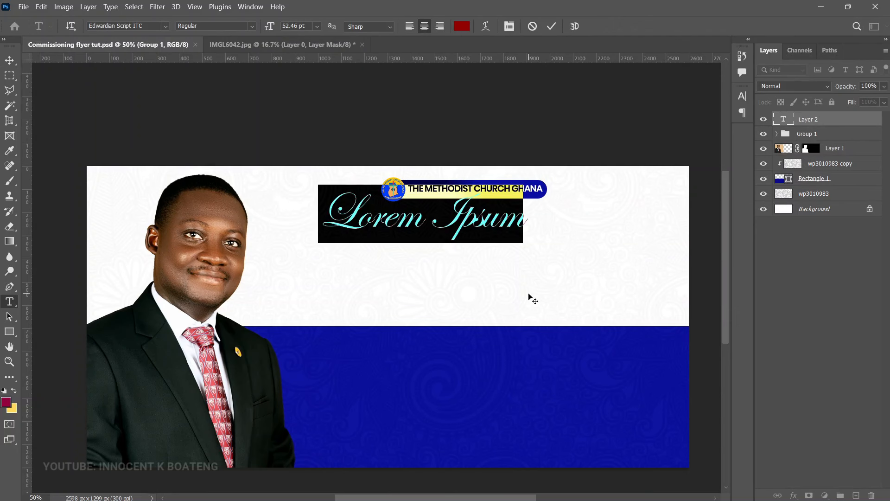
Step: Paste 'respectfully invites you to the' and scale it down, centred beneath the banner
text(respectfully invites you to the)
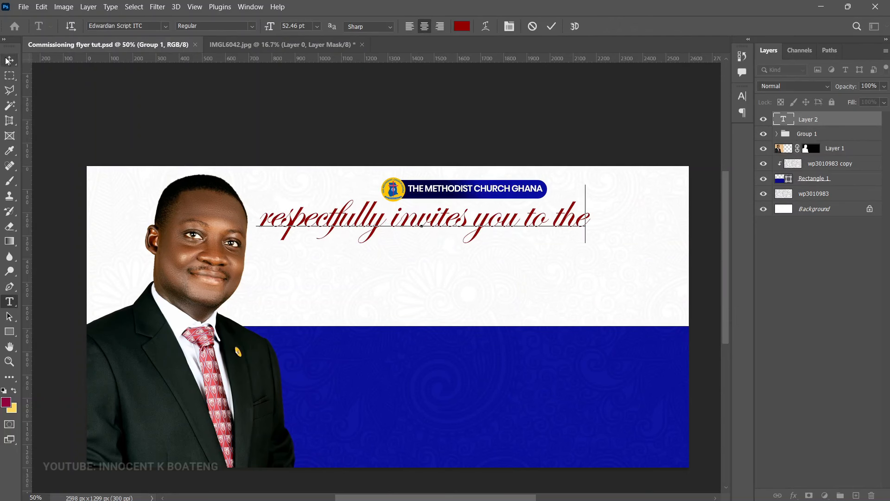
click(9, 60)
key(ctrl+t)
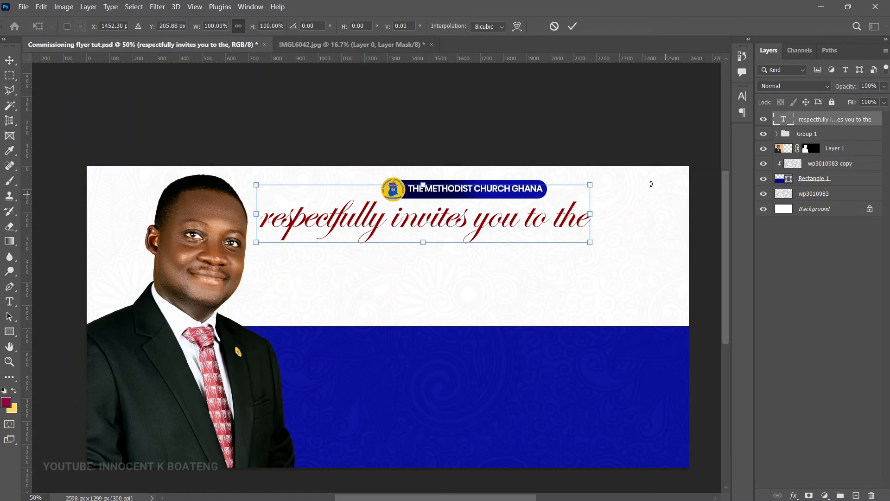
drag(590, 182, 548, 234)
double_click(425, 230)
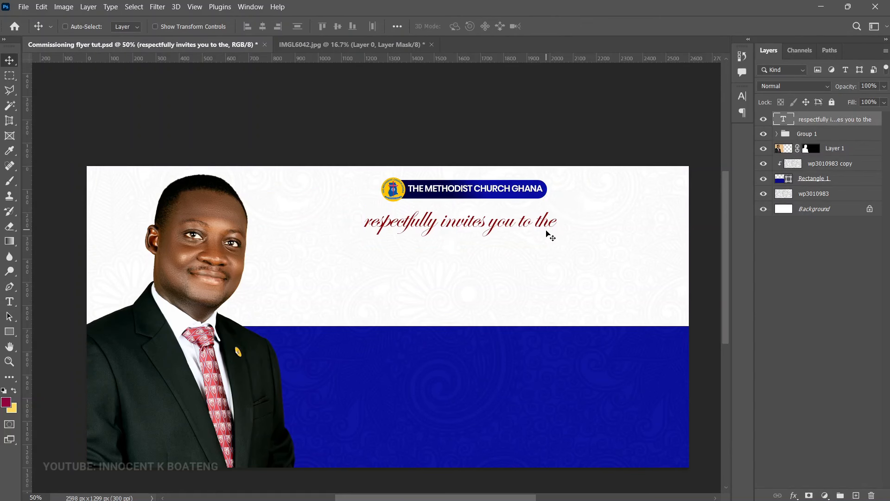
scroll(549, 235, up, 2)
scroll(549, 253, down, 2)
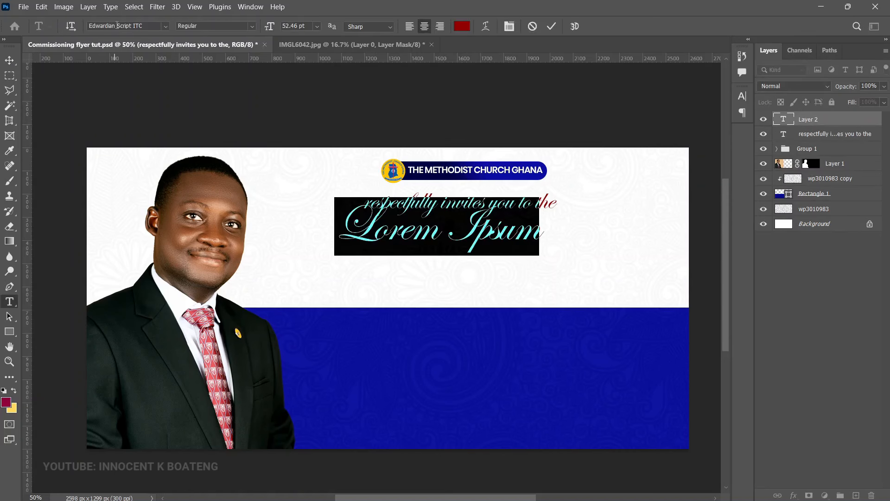
Step: Add 'COMMISSIONING SERVICE' in FONTSPRING DEMO Universo and move it below the invitation line
click(118, 25)
text(t)
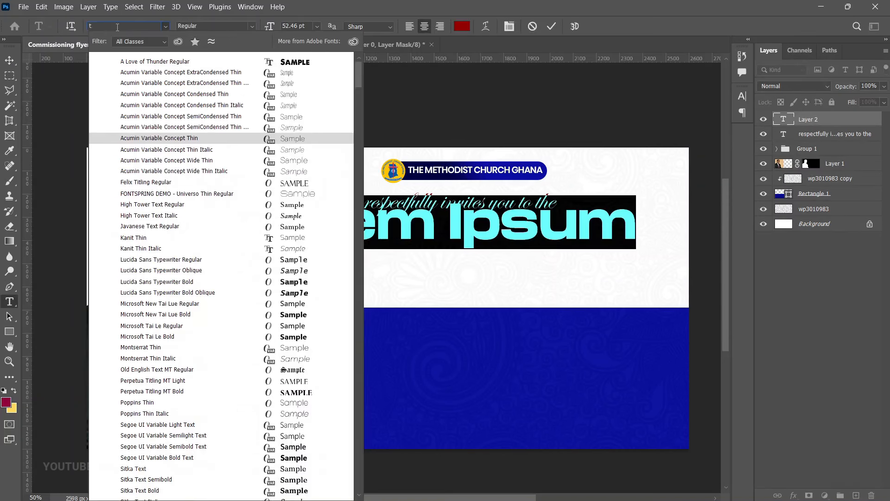
text(onts)
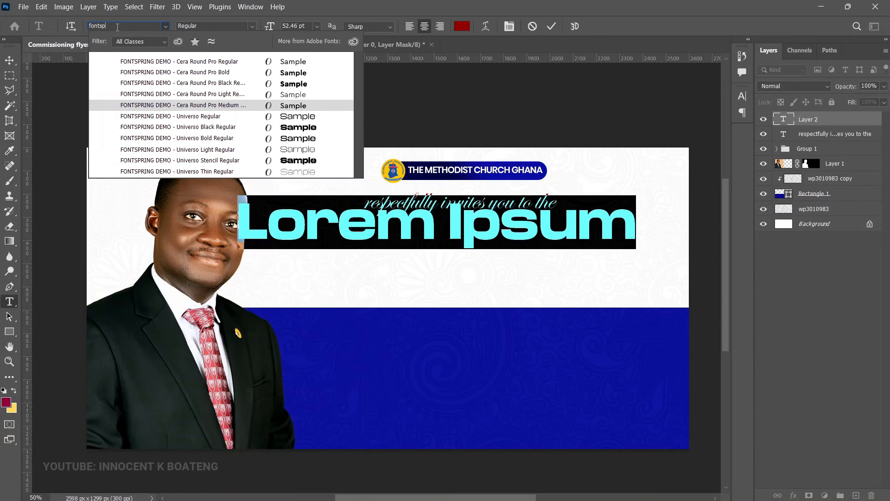
text(p)
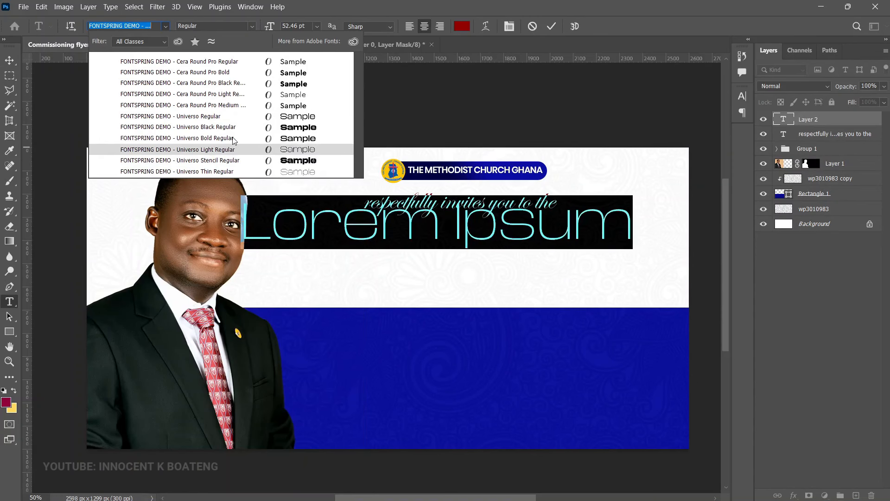
key(Return)
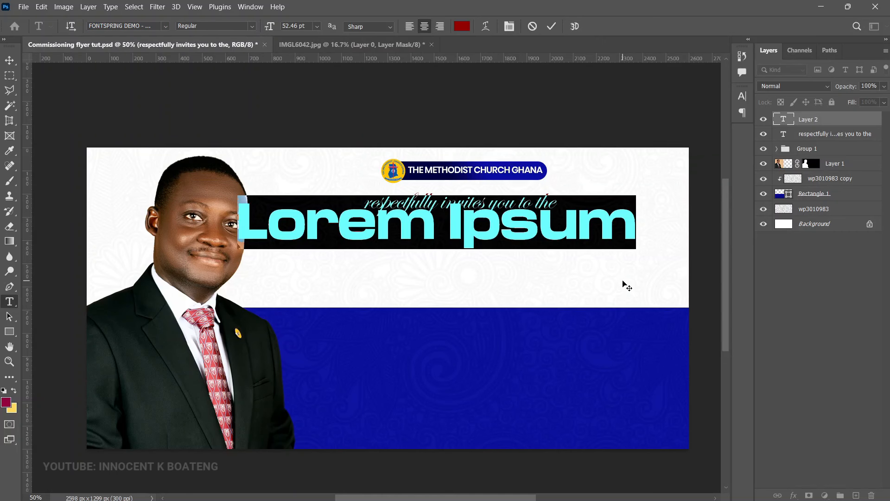
text(COMMISSIONING SERVICE)
key(ctrl+Return)
key(v)
drag(487, 242, 522, 262)
Step: Break the heading so SERVICE sits on its own second line
key(t)
click(385, 263)
key(BackSpace)
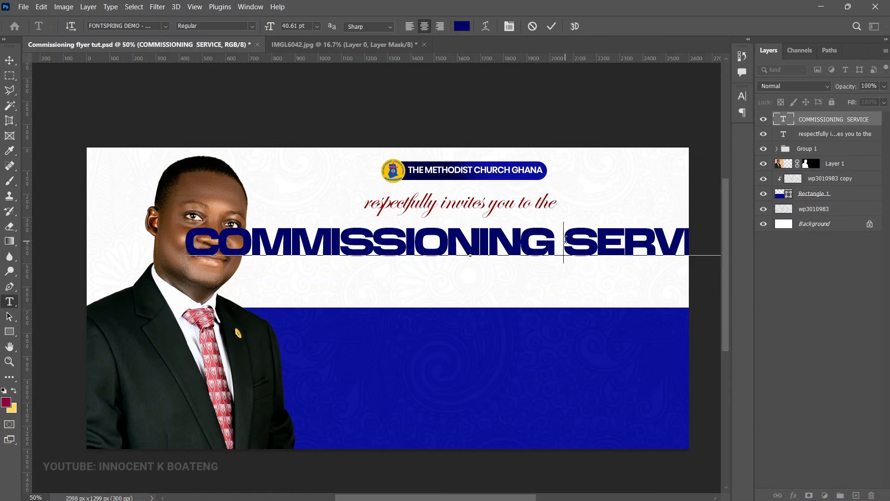
key(Return)
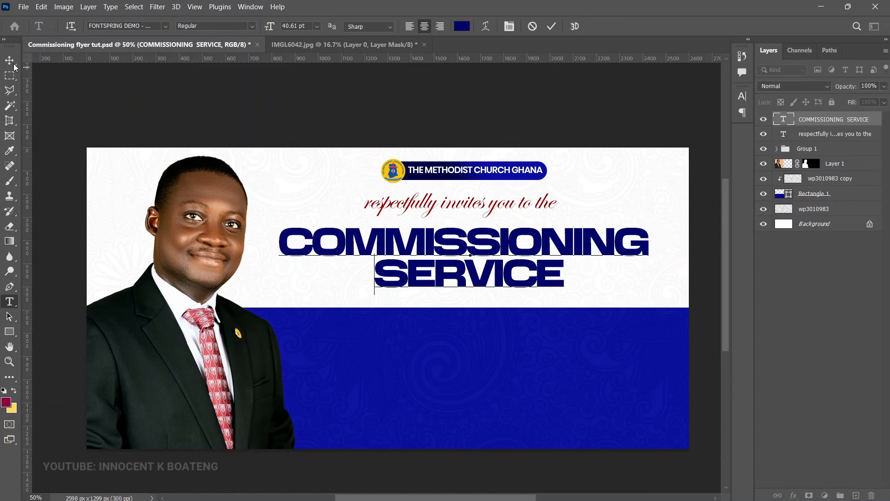
click(9, 61)
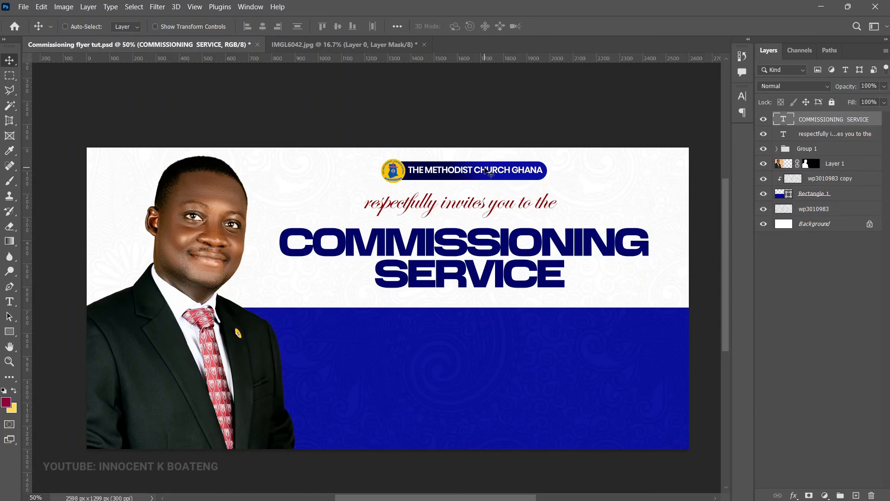
scroll(499, 190, up, 1)
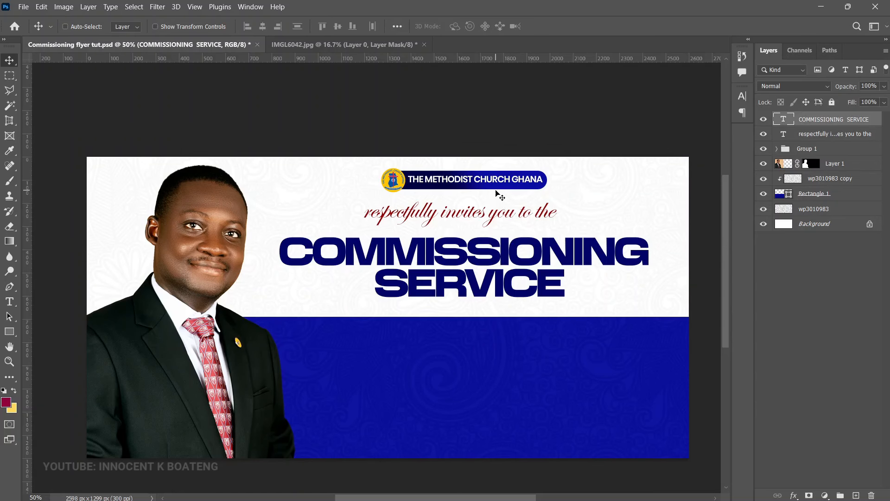
Step: Copy the banner's gradient onto the heading, then draw a 136 px black circle on the band edge
click(778, 149)
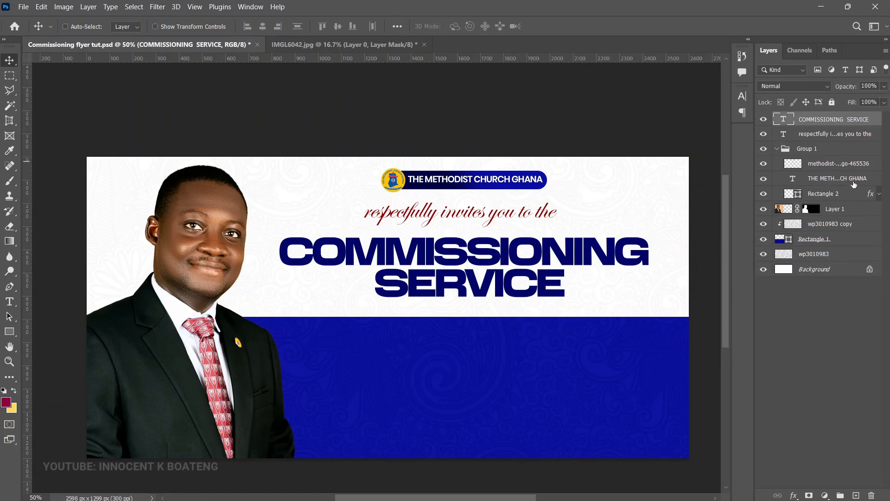
drag(873, 194, 870, 125)
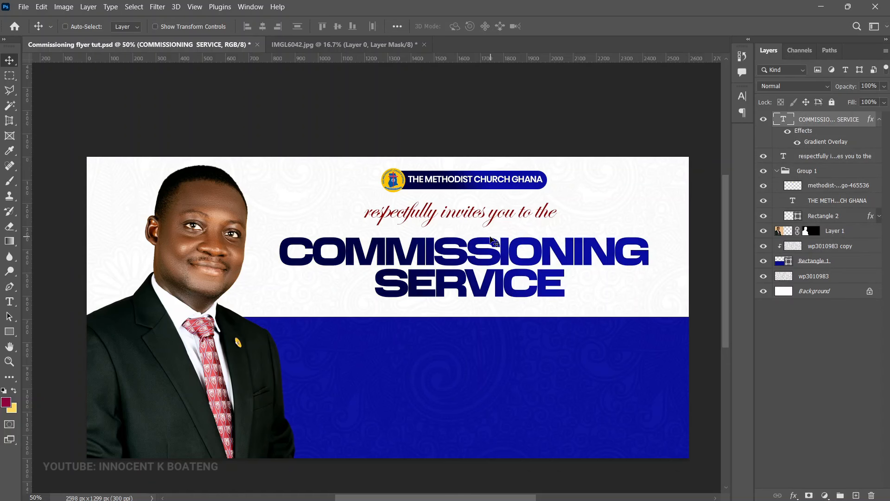
right_click(10, 331)
click(46, 342)
drag(430, 305, 515, 342)
key(v)
click(694, 83)
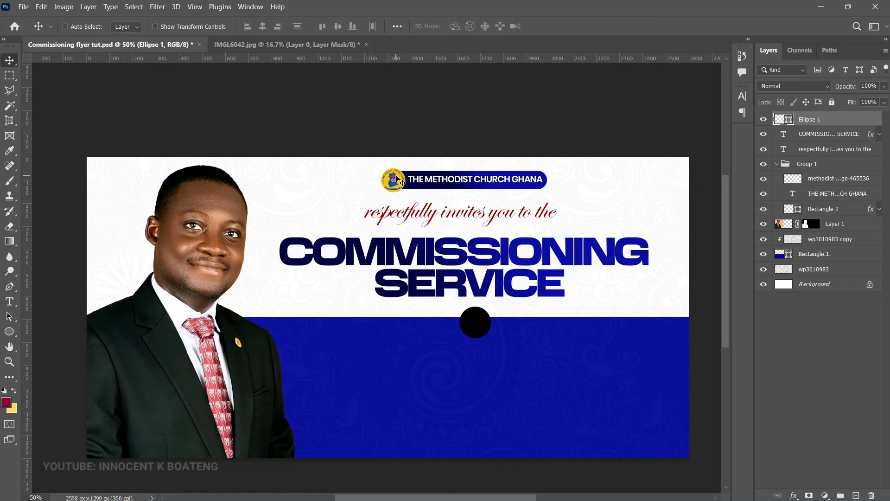
Step: Add a Gradient Overlay to Ellipse 1 using the orange-yellow preset
right_click(829, 126)
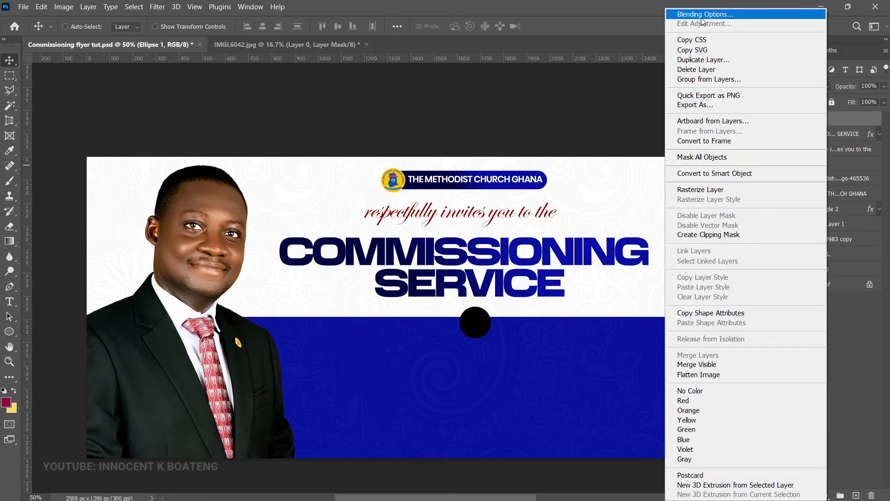
click(704, 21)
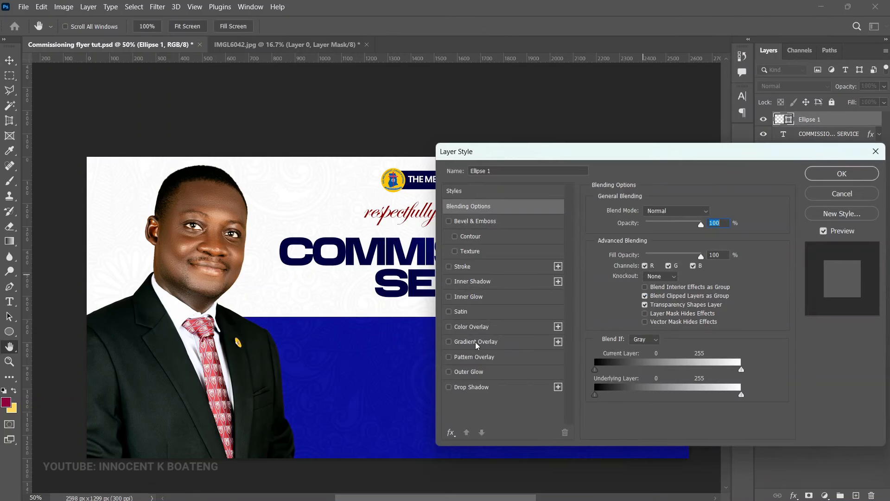
click(476, 342)
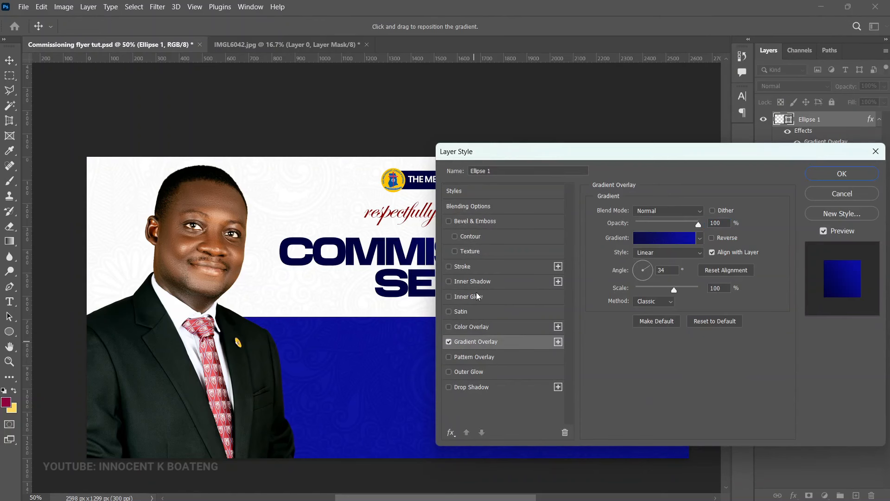
drag(510, 151, 604, 92)
click(759, 177)
drag(751, 173, 751, 232)
click(596, 230)
Step: Set the gradient stops to ffc300 and ff9000 and apply the overlay
click(571, 341)
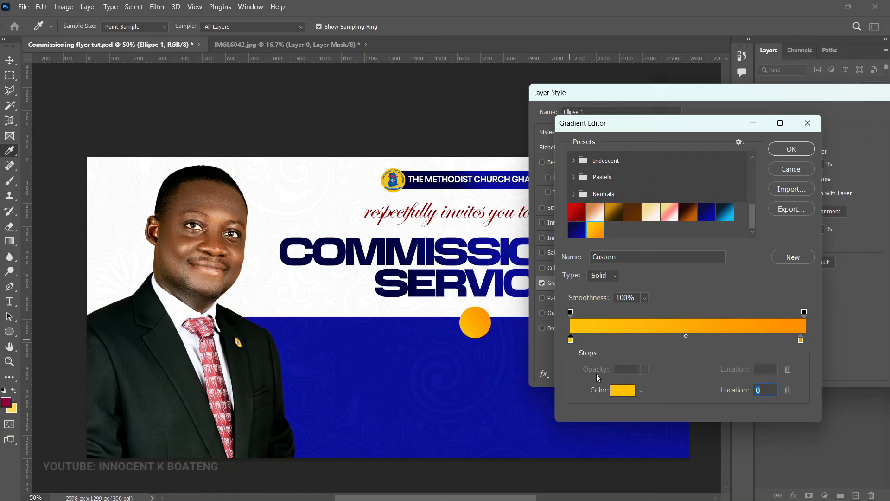
click(623, 390)
click(860, 264)
click(805, 341)
click(623, 390)
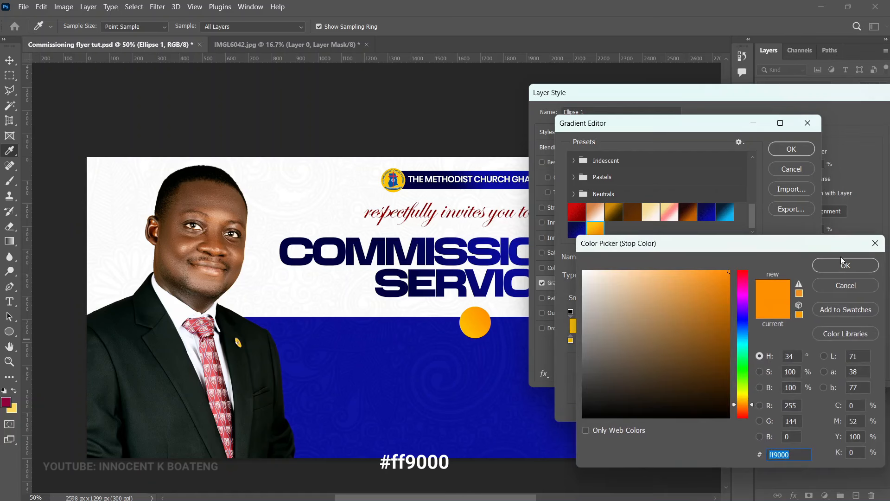
click(843, 262)
click(790, 149)
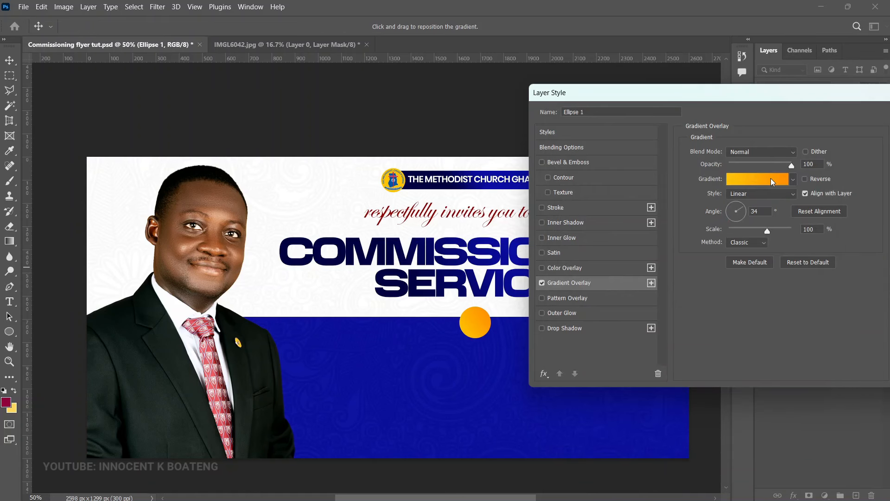
drag(796, 102, 659, 100)
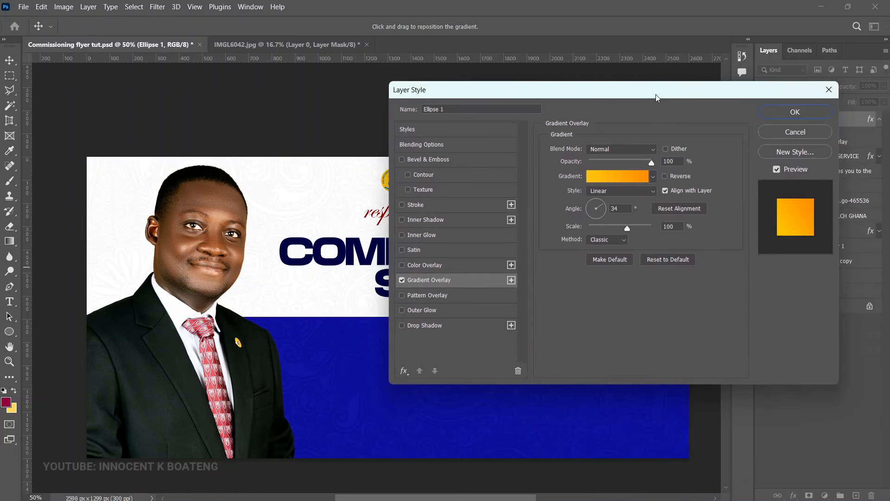
click(796, 111)
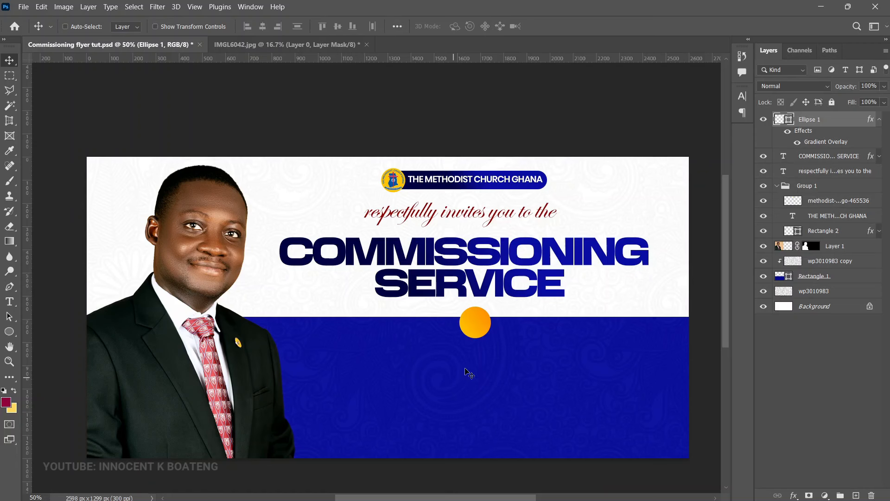
scroll(492, 325, up, 1)
Step: Type 'OF' on the orange circle and scale it to about 42%
key(t)
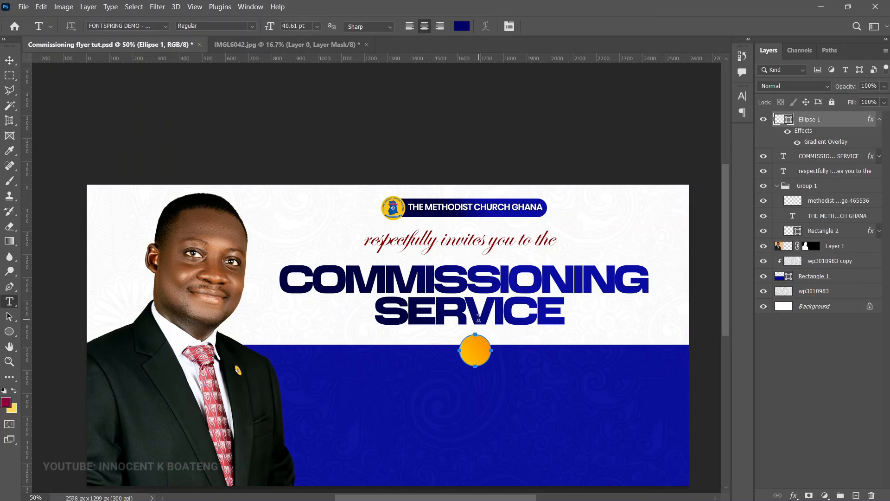
click(476, 357)
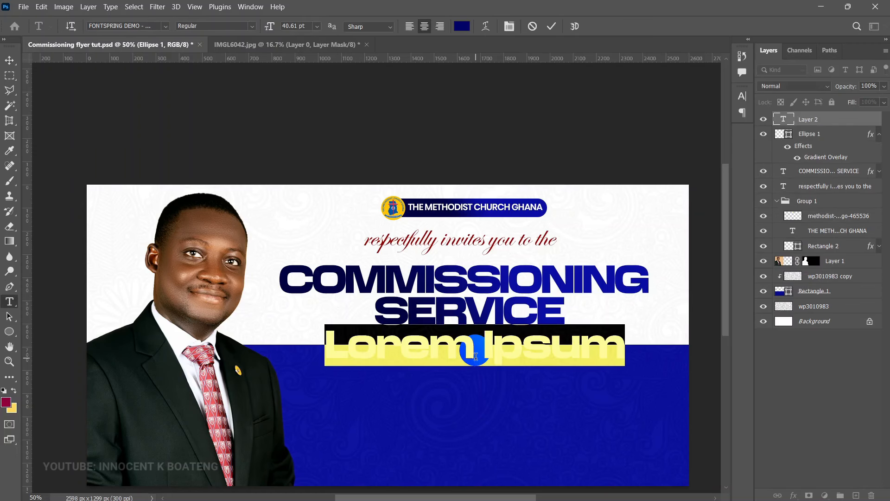
text(OF)
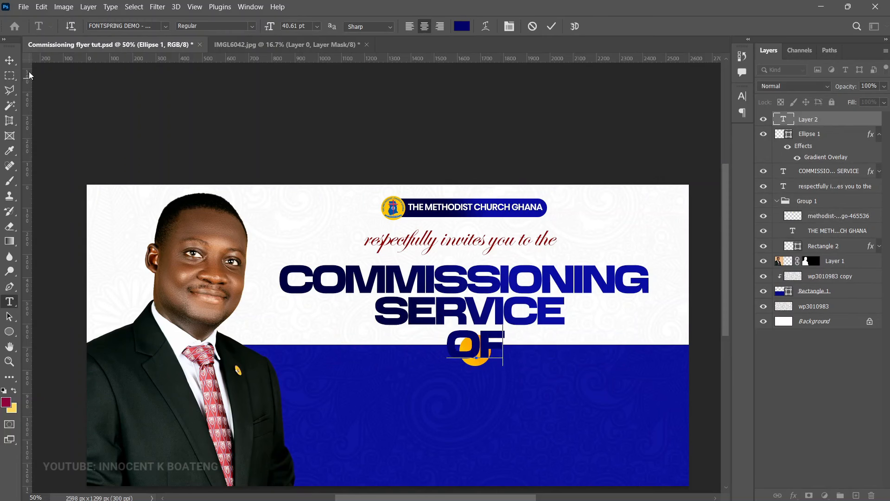
click(9, 60)
key(ctrl+t)
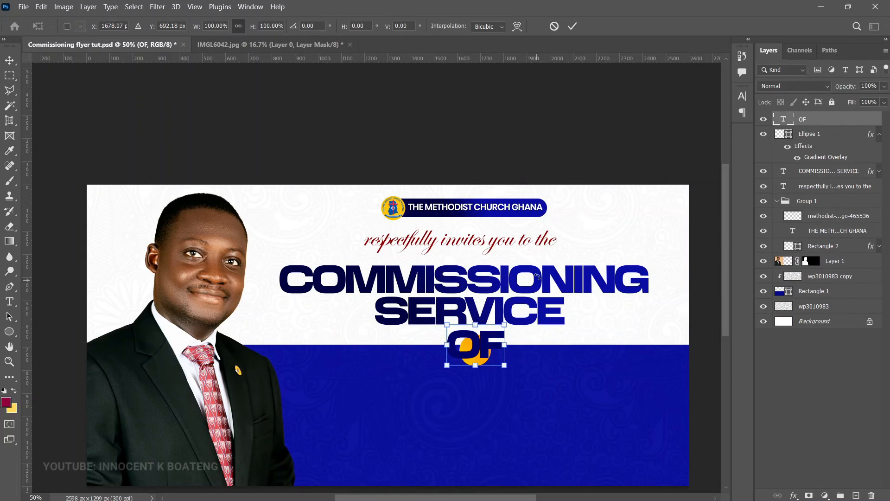
drag(504, 323, 515, 360)
key(Return)
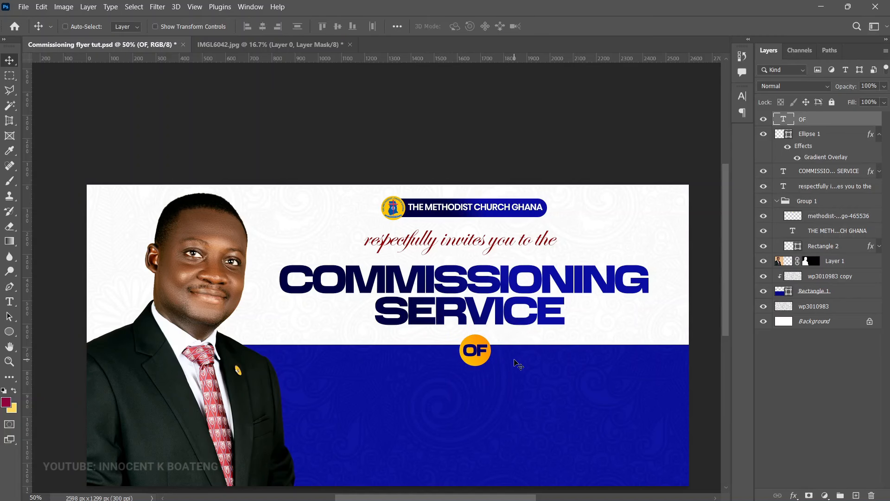
Step: Duplicate the OF layer and move the copy down onto the blue band
key(z)
click(320, 99)
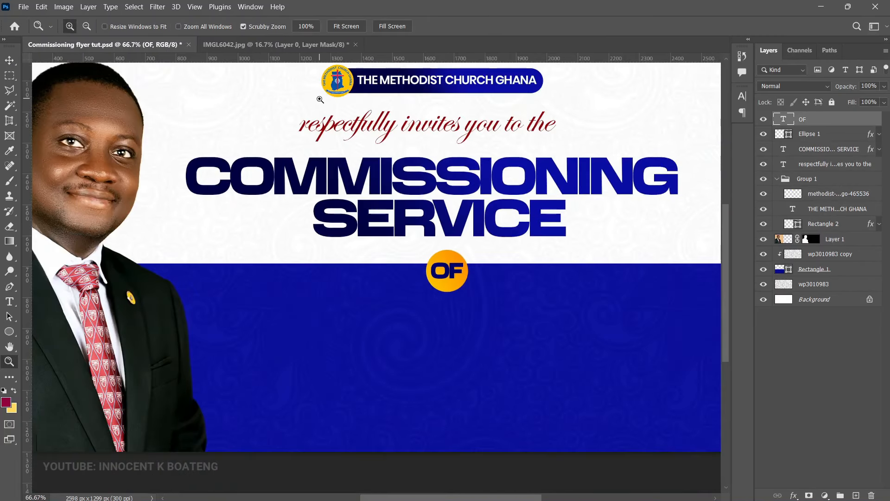
drag(407, 249, 446, 274)
drag(493, 354, 485, 173)
key(v)
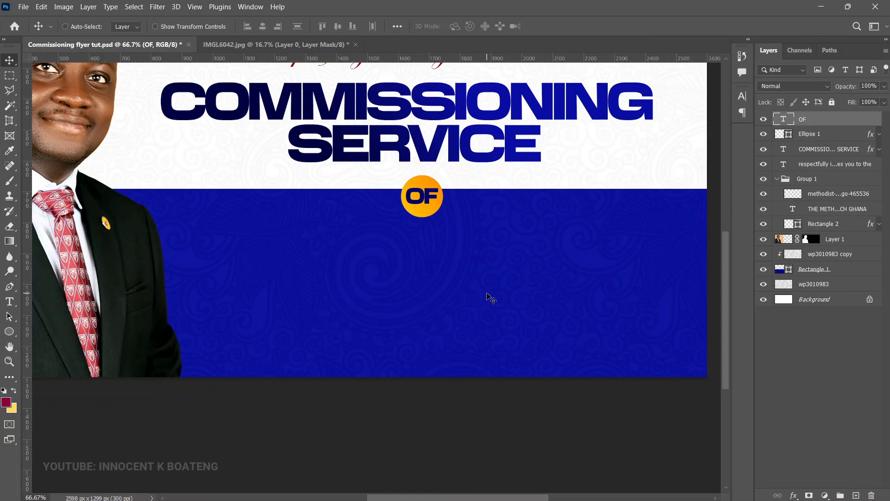
key(ctrl)
key(ctrl+j)
drag(471, 212, 470, 252)
Step: Change the OF copy to white (ffffff) and replace its text with the honoree's name
double_click(432, 252)
key(ctrl)
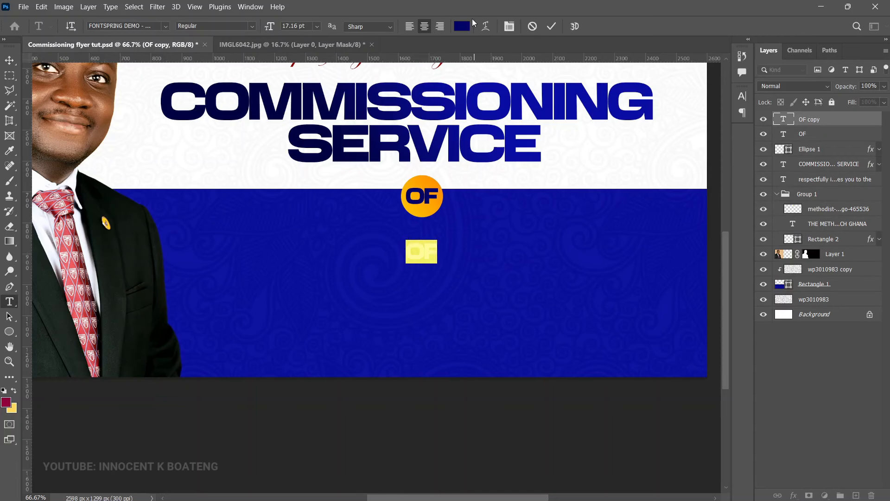
click(462, 26)
text(ffffff)
click(845, 266)
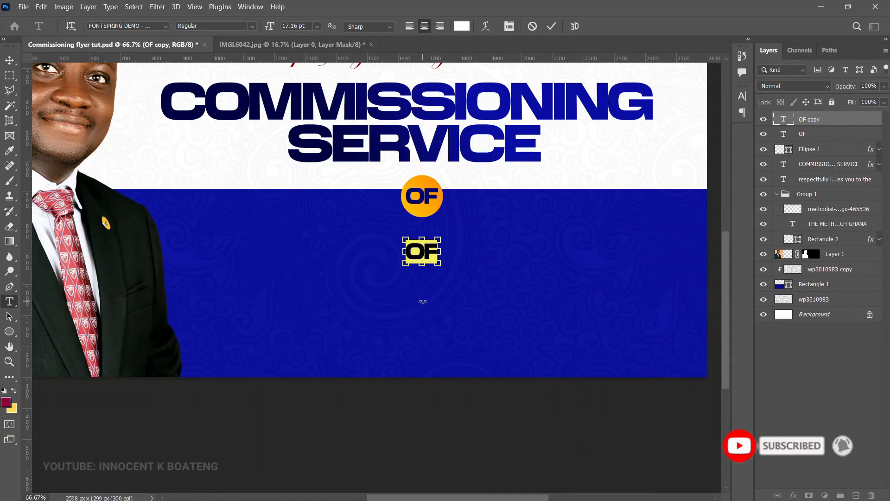
key(ctrl+Return)
key(v)
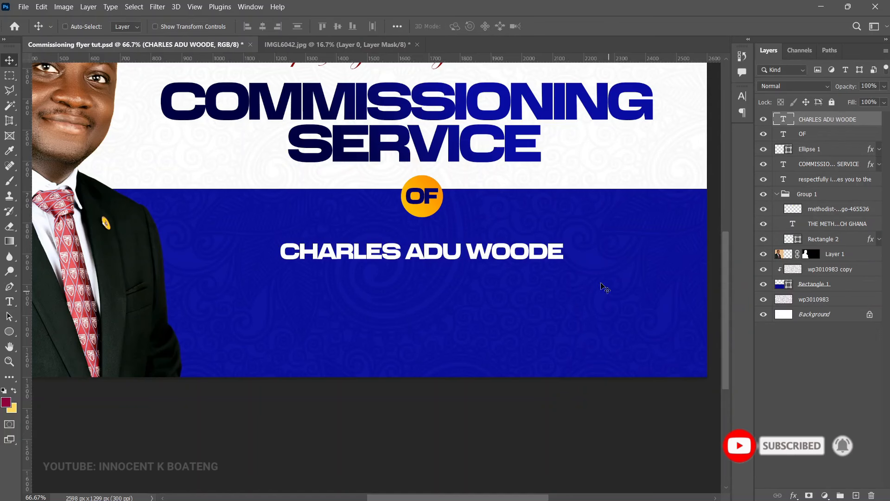
Step: Scale the name up to span the navy band, then trim it slightly to fit
key(ctrl+t)
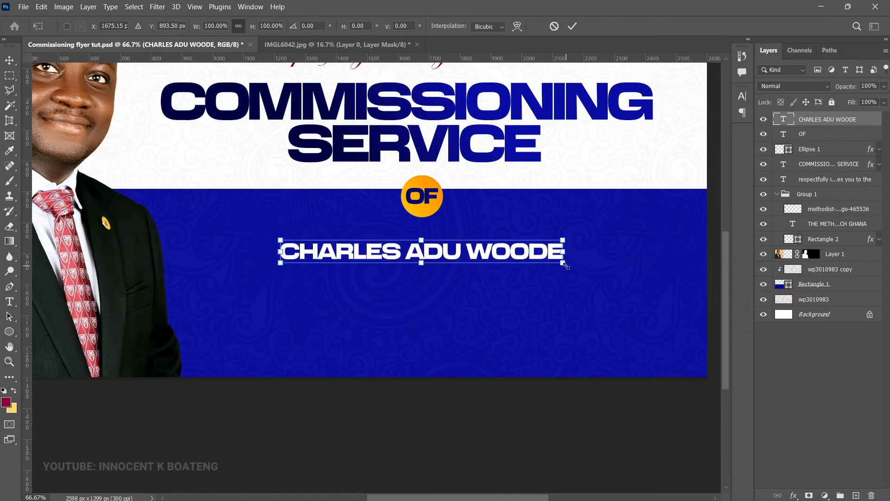
drag(565, 265, 692, 289)
drag(283, 235, 190, 211)
drag(686, 231, 696, 228)
key(Return)
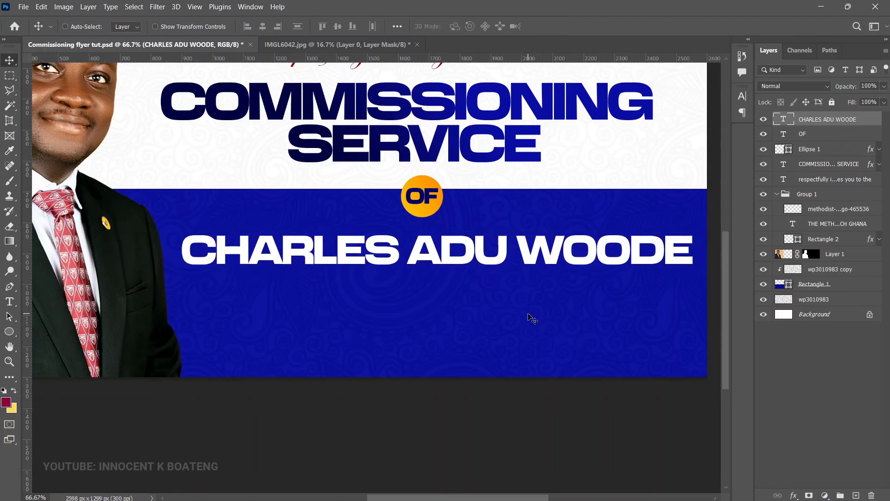
scroll(530, 318, up, 1)
key(ctrl+t)
drag(693, 283, 665, 278)
drag(179, 280, 203, 273)
key(Return)
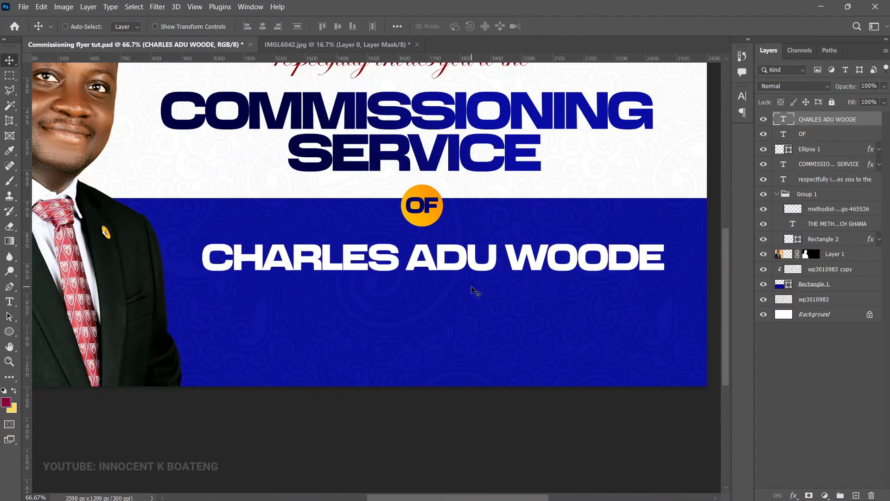
scroll(473, 292, up, 2)
Step: Paste the ministry caption below the name in Century Gothic Bold
key(t)
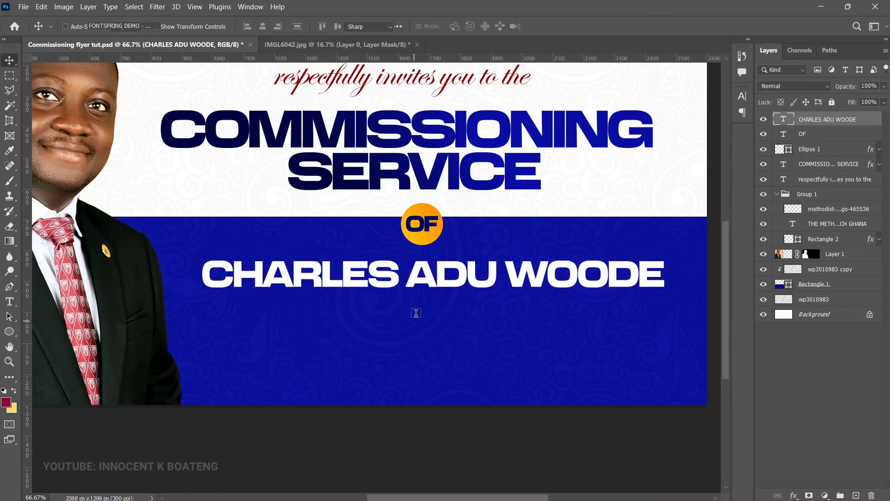
click(416, 313)
click(103, 26)
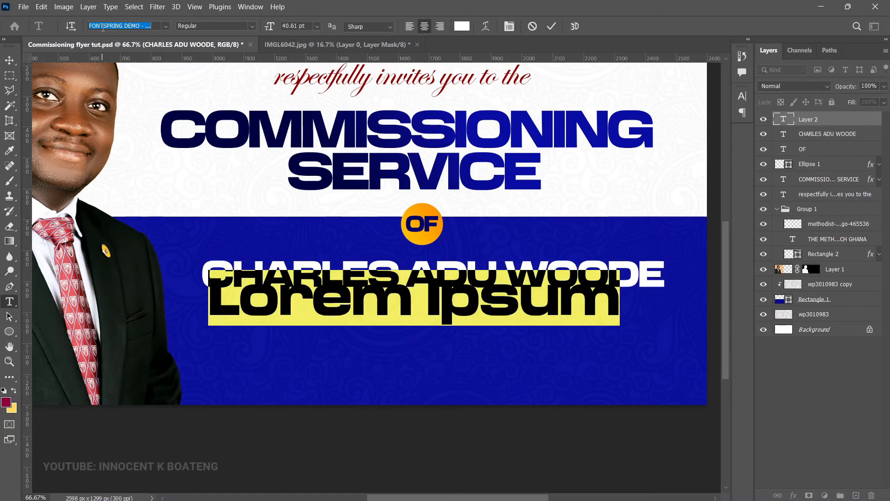
text(century)
click(145, 93)
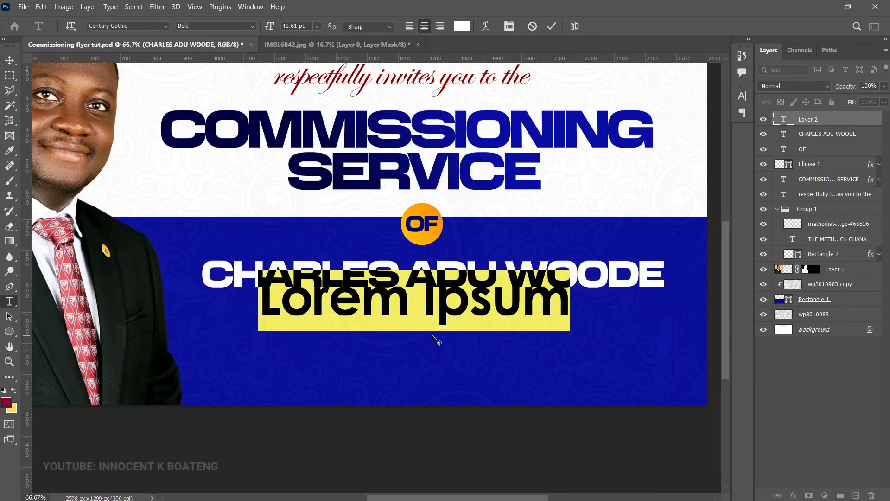
text(INTO THE ORDAINED MINISTRY OF THE METHODIST CHURCH GHANA)
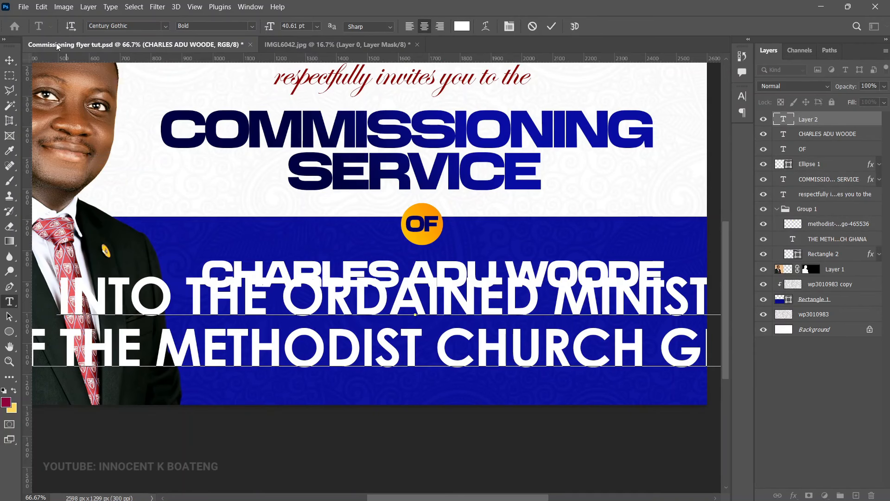
click(11, 59)
Step: Shrink the caption to about a quarter size, then to 96%, under the name
key(ctrl+t)
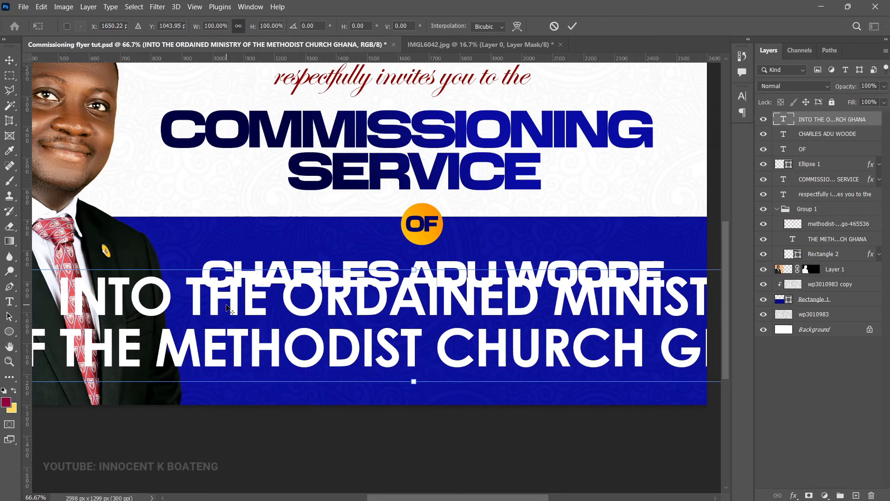
scroll(228, 309, down, 1)
drag(44, 279, 325, 320)
key(Return)
key(ctrl+t)
drag(458, 320, 408, 319)
key(Return)
Step: Copy Ellipse 1's gradient effect onto the caption layer
click(872, 165)
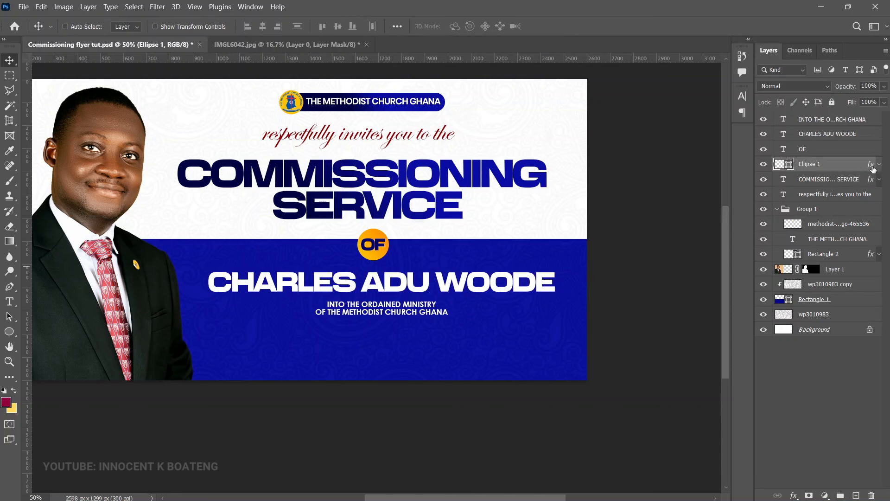
drag(873, 169, 874, 121)
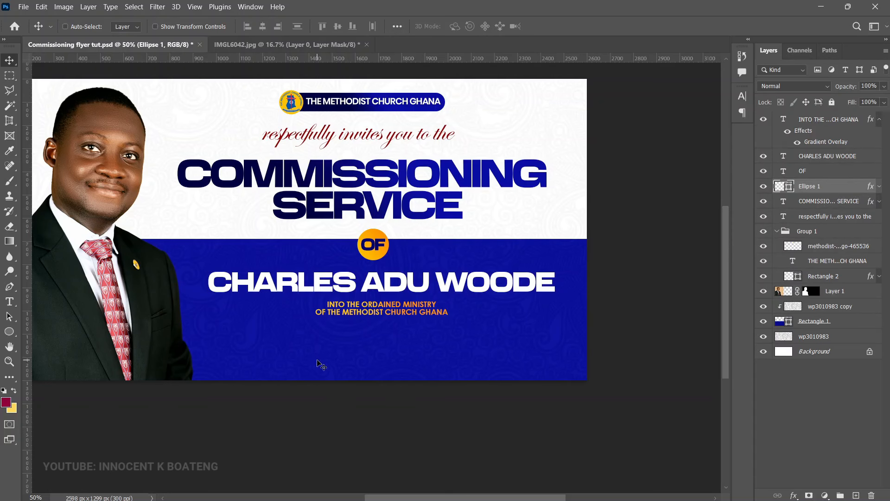
right_click(9, 331)
Step: Draw a wide square-cornered rectangle near the flyer's bottom and fill it white
click(51, 330)
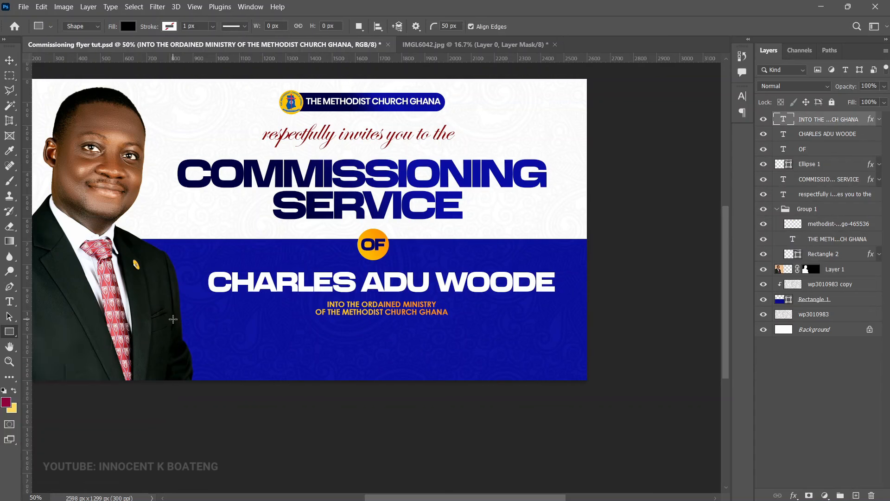
click(442, 27)
key(Return)
drag(175, 334, 601, 356)
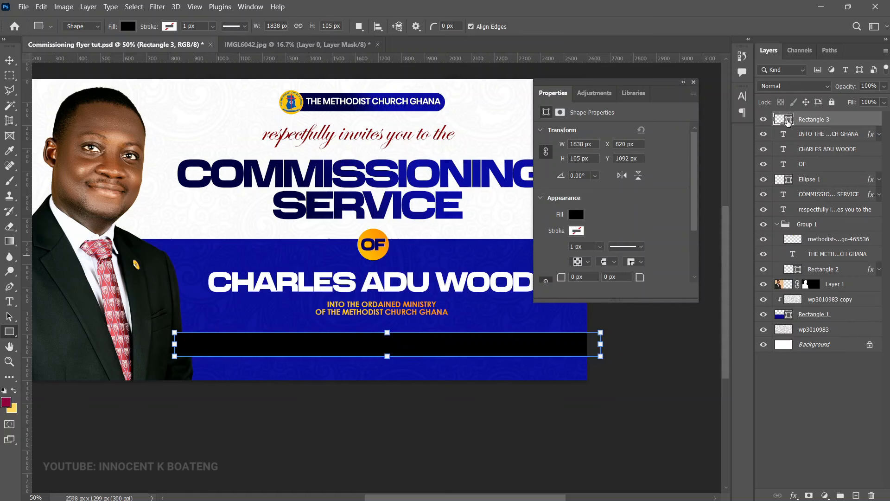
double_click(784, 119)
click(583, 271)
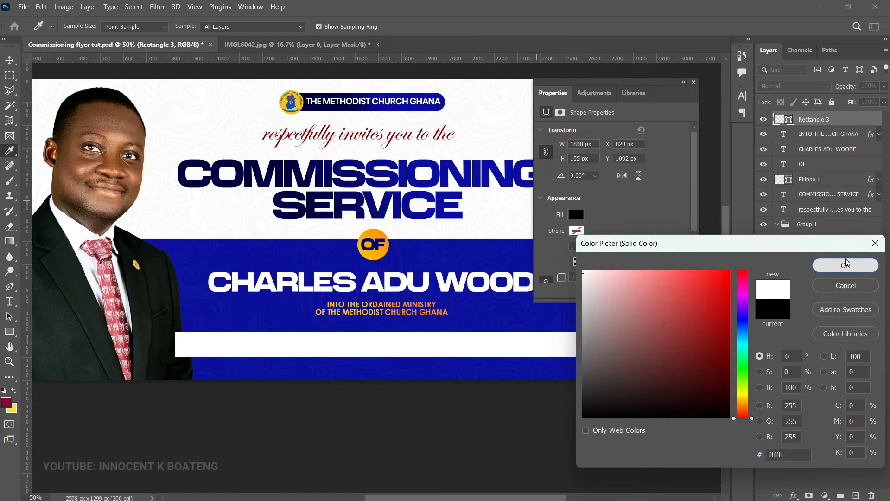
click(845, 266)
Step: Move Rectangle 3 below Layer 1, stretch its top edge up and nudge it higher
key(v)
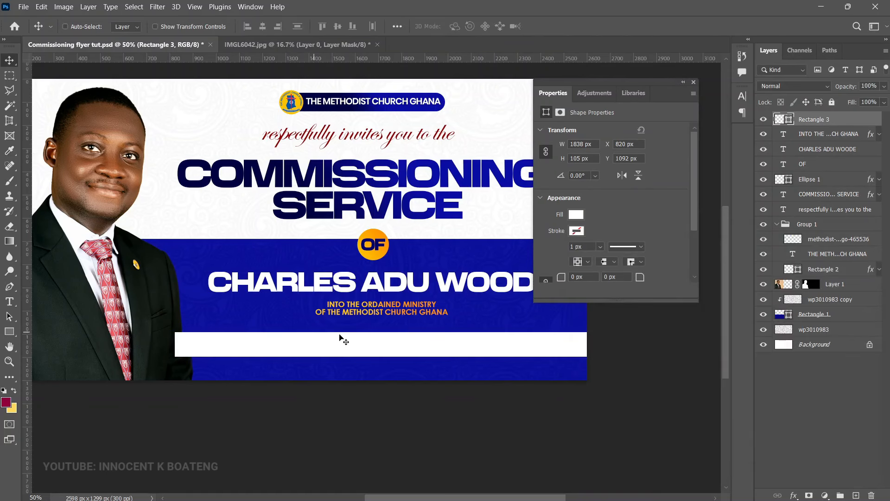
click(694, 83)
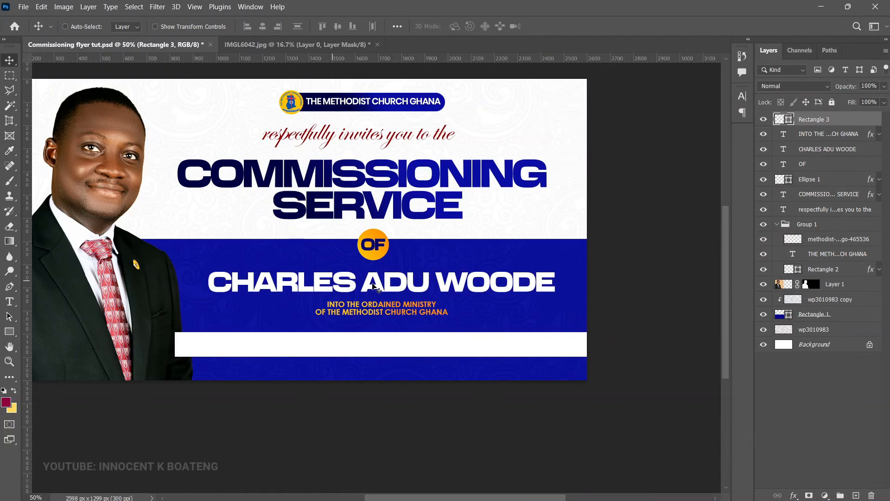
drag(825, 121, 840, 296)
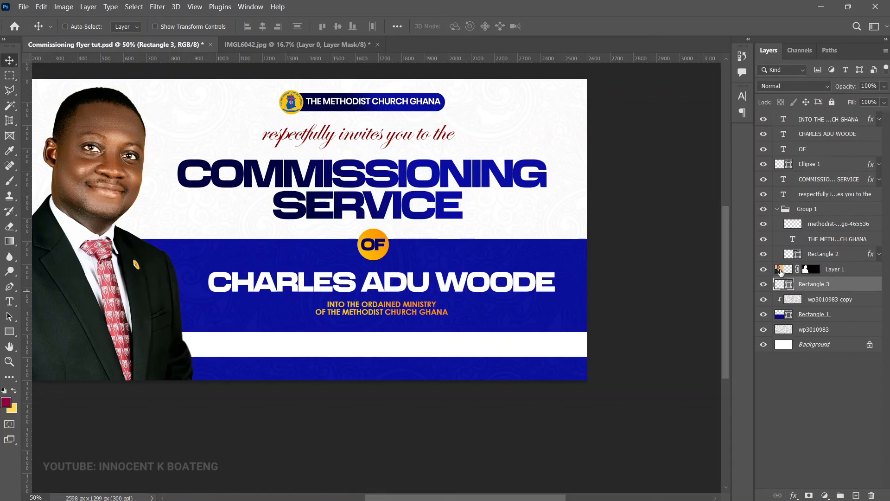
key(ctrl+t)
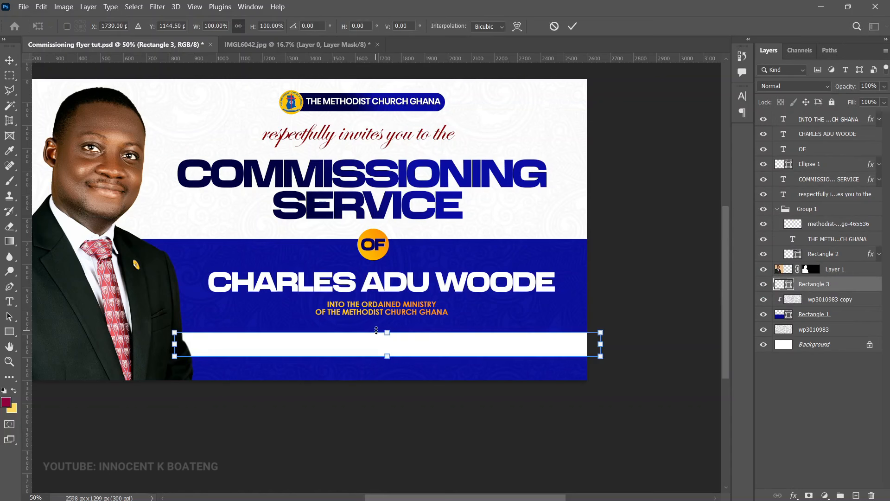
drag(388, 333, 388, 330)
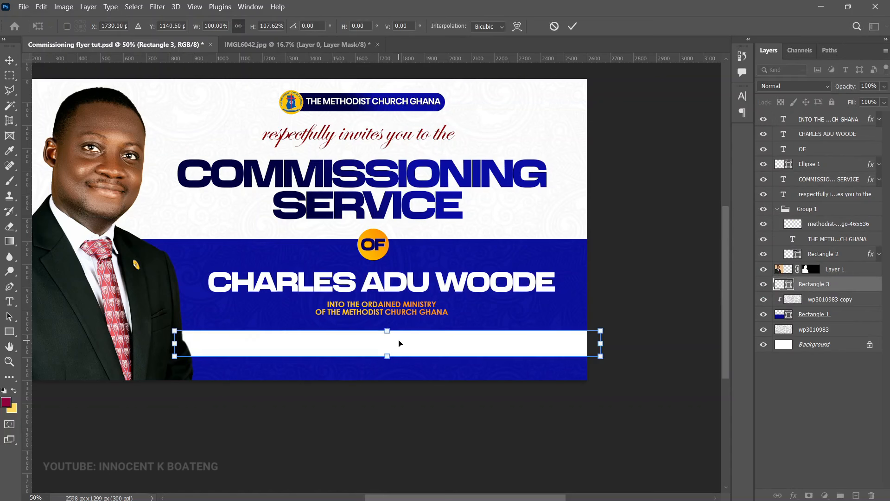
key(Return)
key(Up)
key(Up)
key(Up)
key(Up)
key(Up)
key(Up)
key(Up)
key(Up)
key(Up)
key(Up)
key(Up)
key(Up)
key(Up)
key(Up)
key(Up)
key(Up)
key(Up)
key(Up)
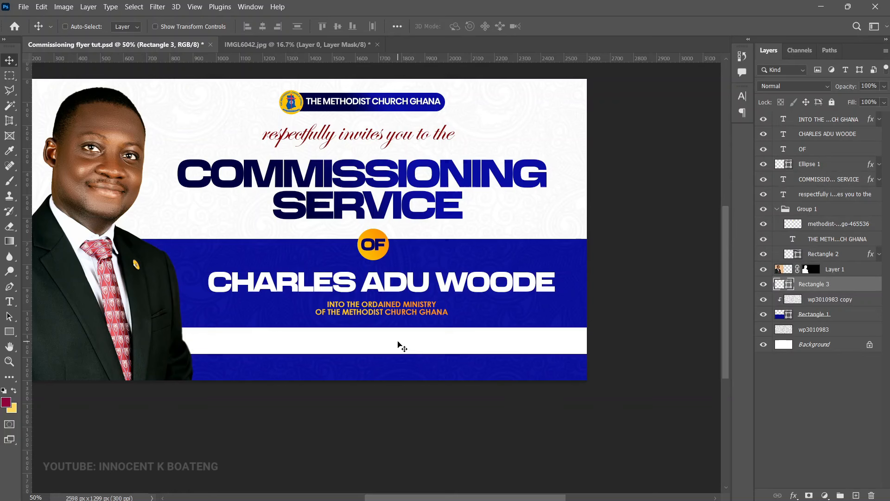
scroll(402, 347, up, 1)
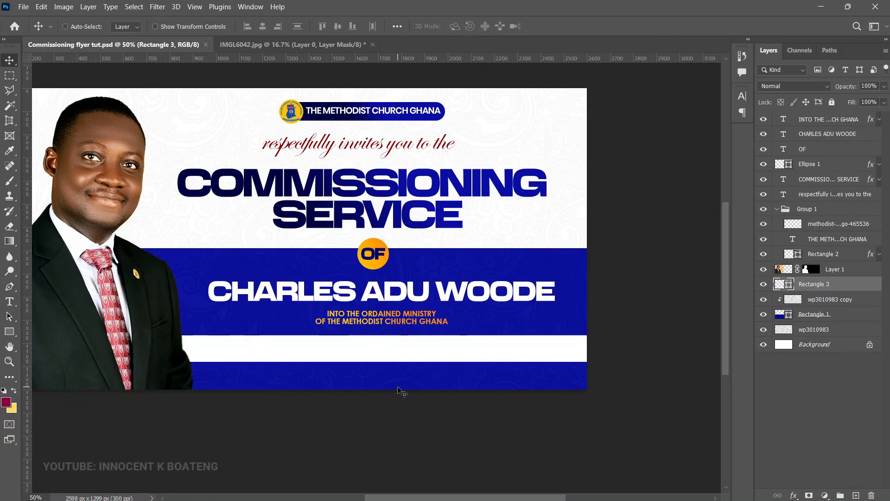
Step: Start a new text layer in the lower flyer and set the text colour to navy
key(t)
click(280, 358)
key(ctrl+1)
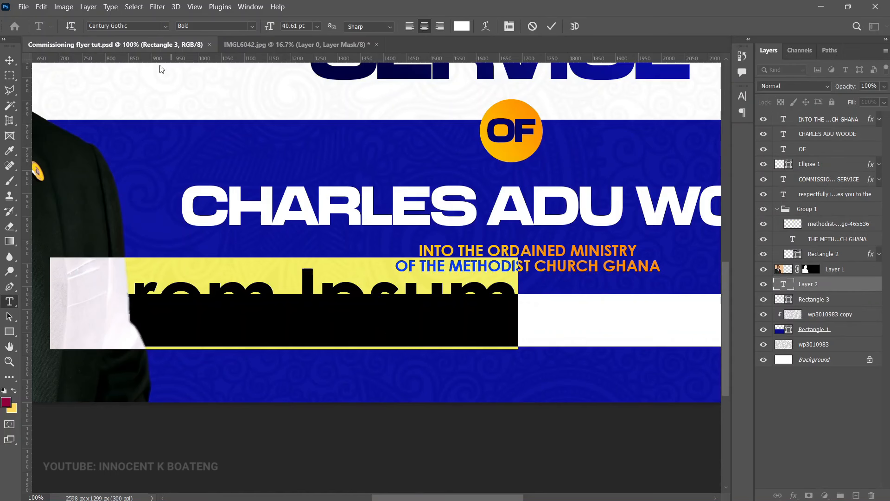
click(462, 26)
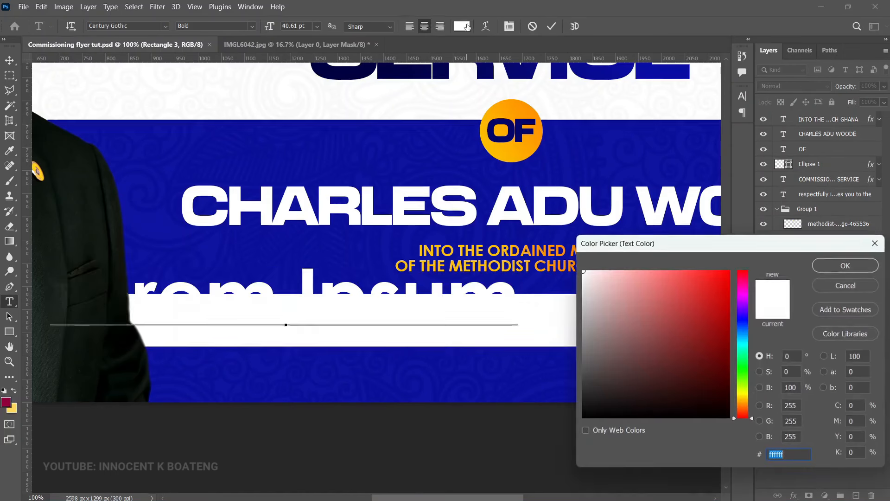
click(743, 320)
click(660, 380)
click(733, 375)
click(729, 365)
click(858, 265)
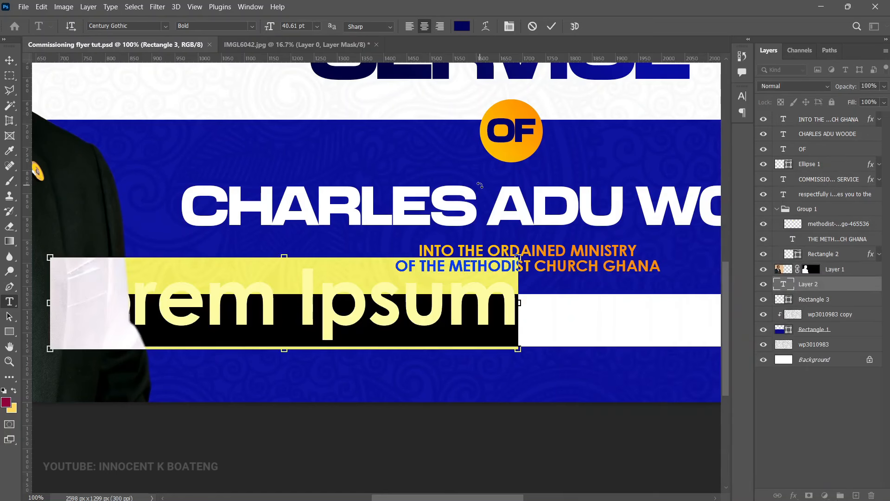
Step: Paste the two-line date 'SAT. 21ST JUNE, 2025' and colour it dark navy
text(SAT. 21ST JUNE, 2025)
key(ctrl+a)
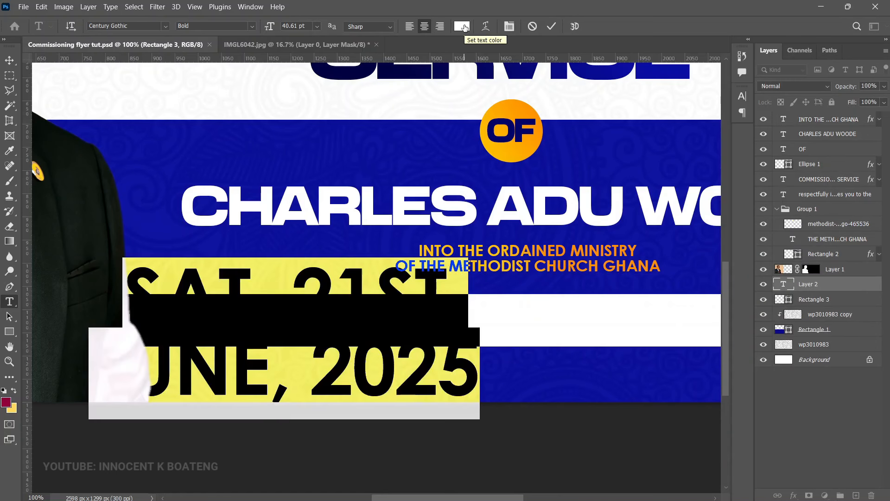
click(462, 26)
click(730, 362)
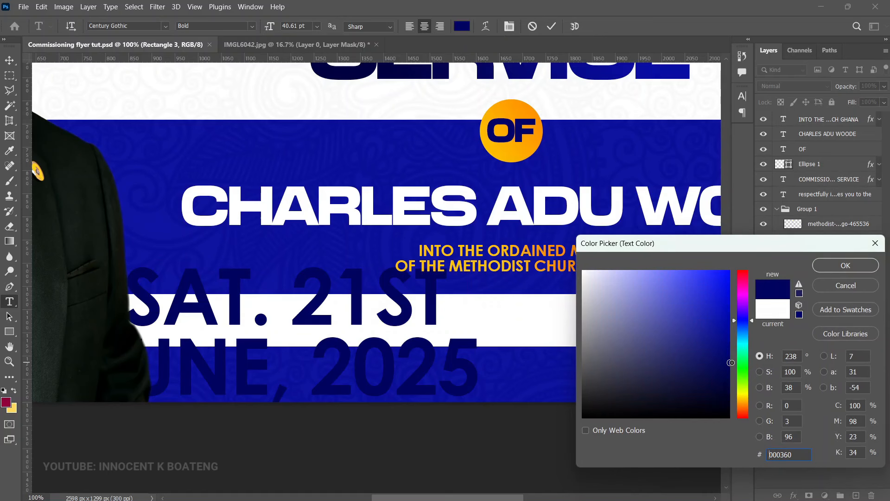
click(845, 266)
Step: Shrink the date to about a quarter size and move it onto the white strip's left side
key(ctrl+t)
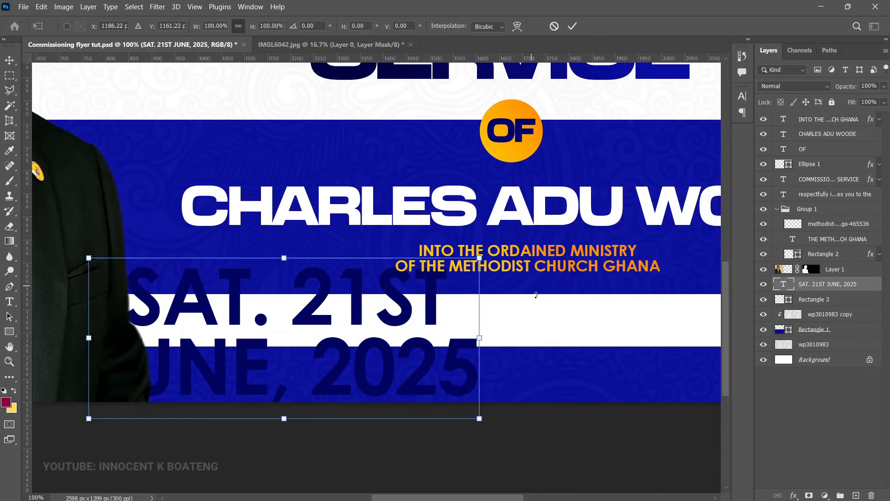
drag(479, 254, 360, 326)
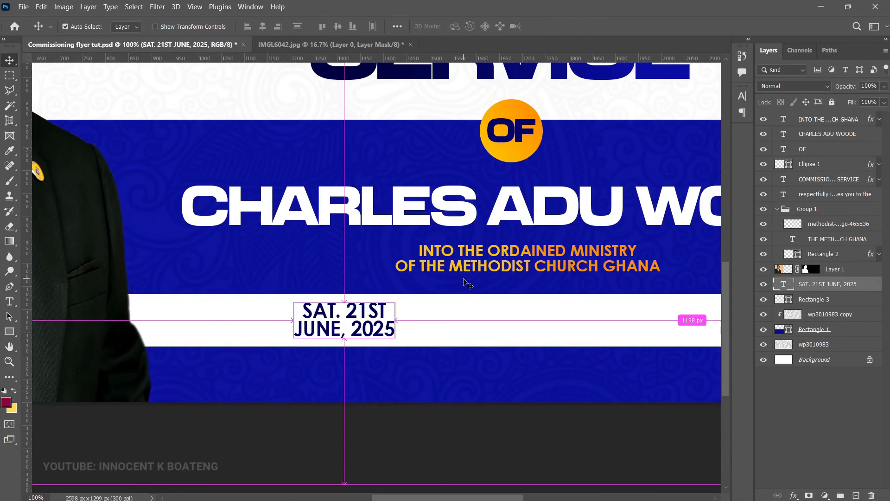
key(Return)
key(ctrl+t)
drag(394, 300, 352, 316)
key(Return)
double_click(325, 321)
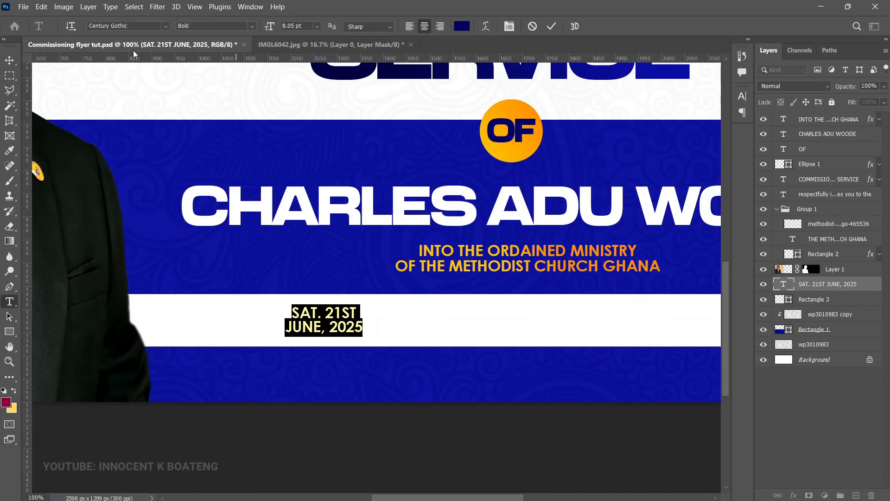
key(ctrl+Return)
key(v)
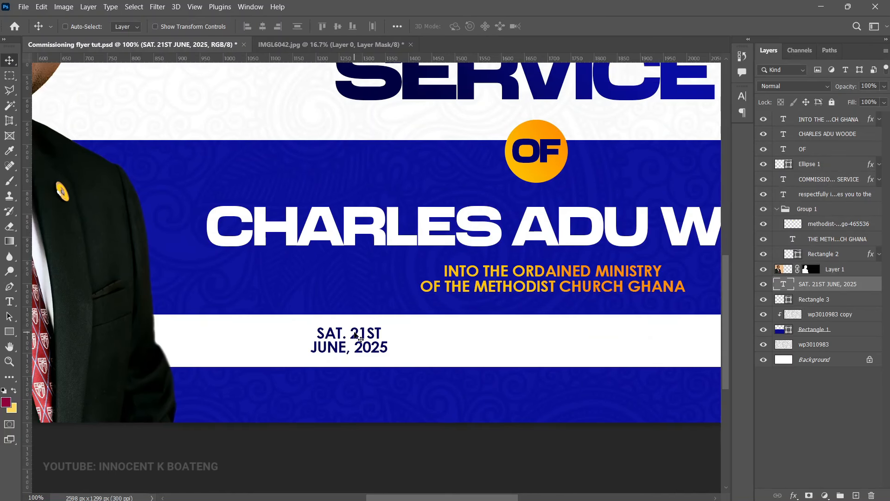
Step: Place Embedded the calendar icon PNG and size it beside the date
click(22, 6)
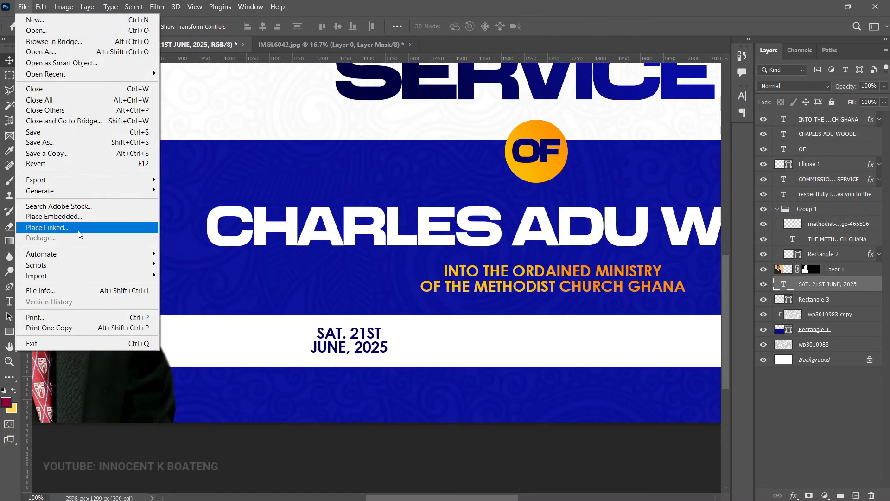
click(35, 223)
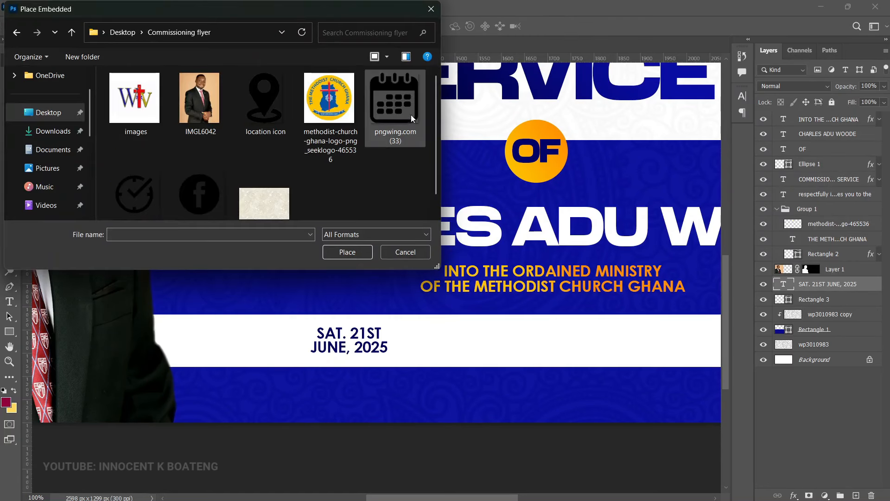
double_click(408, 102)
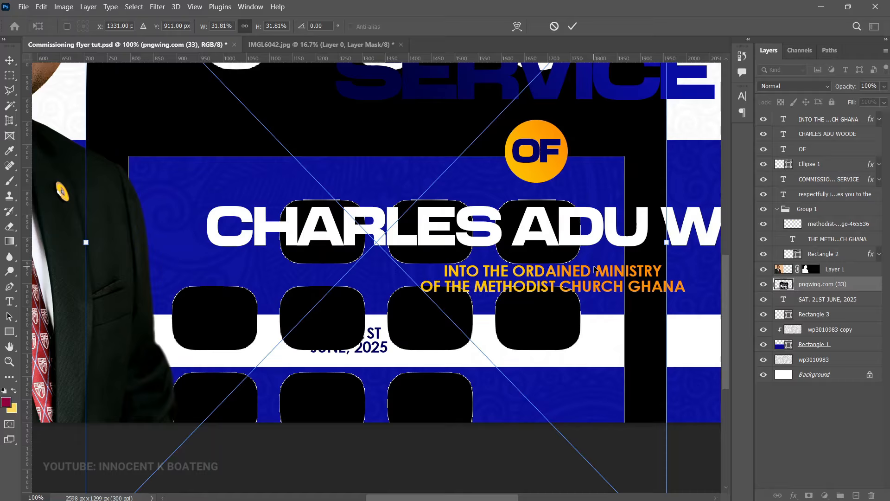
scroll(571, 209, up, 5)
scroll(606, 77, up, 3)
drag(687, 128, 399, 422)
scroll(398, 78, down, 10)
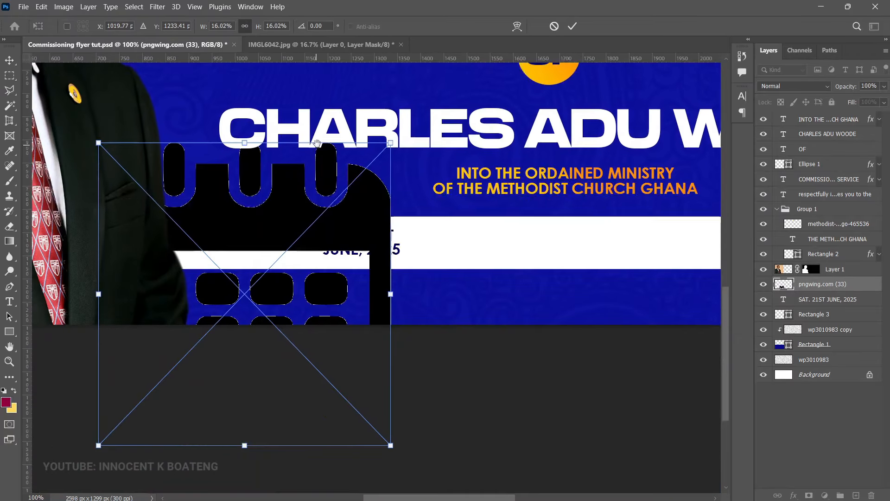
key(Return)
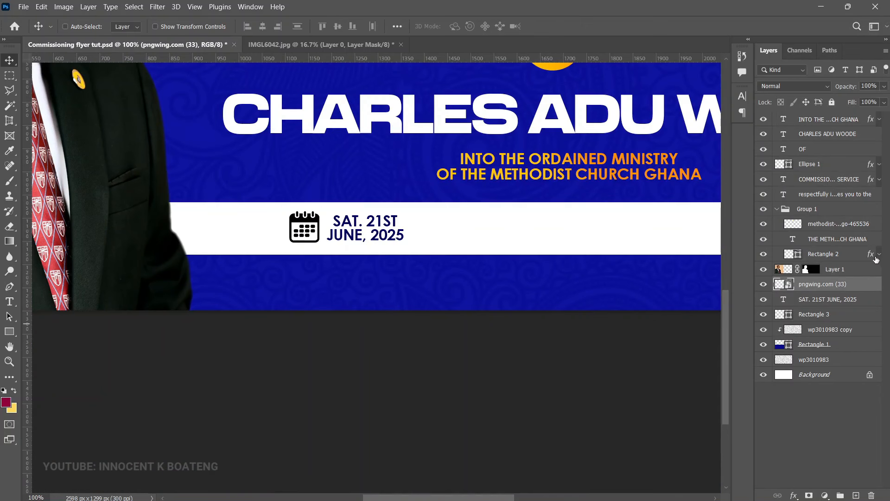
Step: Copy Rectangle 2's navy gradient effect onto the icon and date, then group them as Group 2
drag(873, 258, 869, 290)
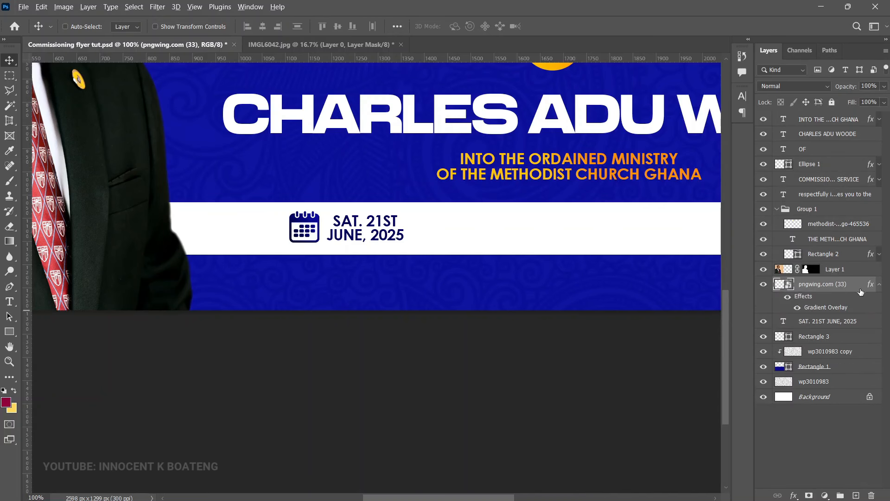
drag(870, 284, 868, 329)
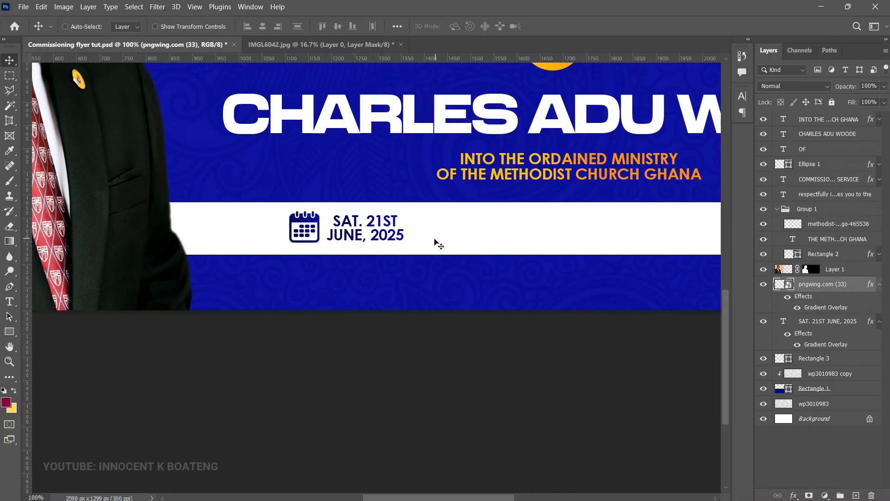
key(ctrl+minus)
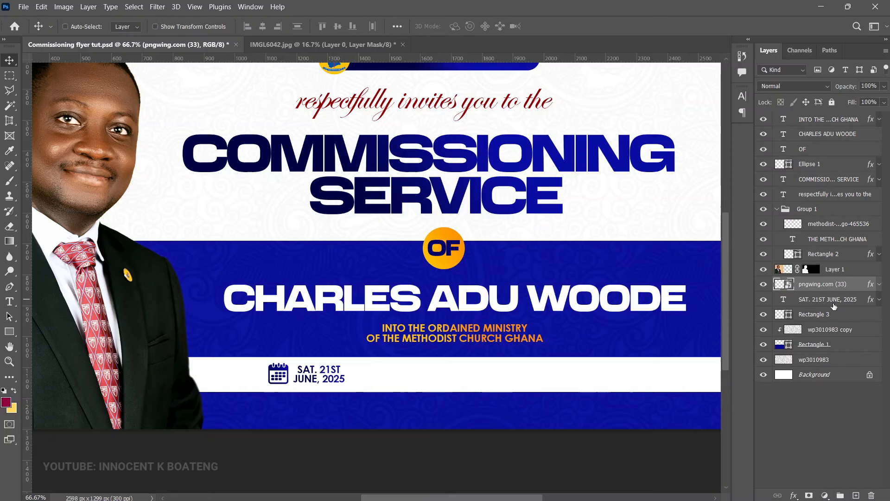
ctrl+click(812, 302)
key(ctrl+g)
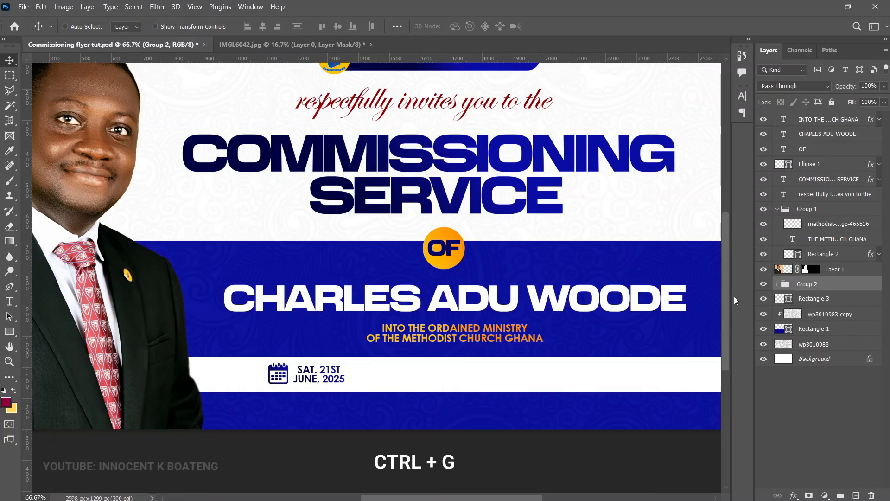
Step: Duplicate the date group, move it right, and replace its text with 'OHENE KONADU AUDITORIUM / UPSA LEGON-ACCRA'
key(ctrl+j)
drag(299, 383, 441, 384)
double_click(461, 374)
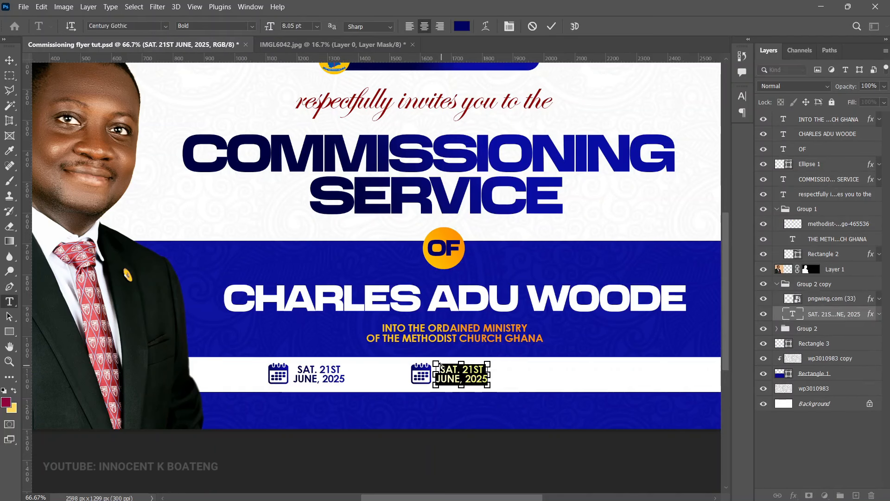
text(OHENE KONADU AUDITORIUM UPSA LEGON-ACCRA)
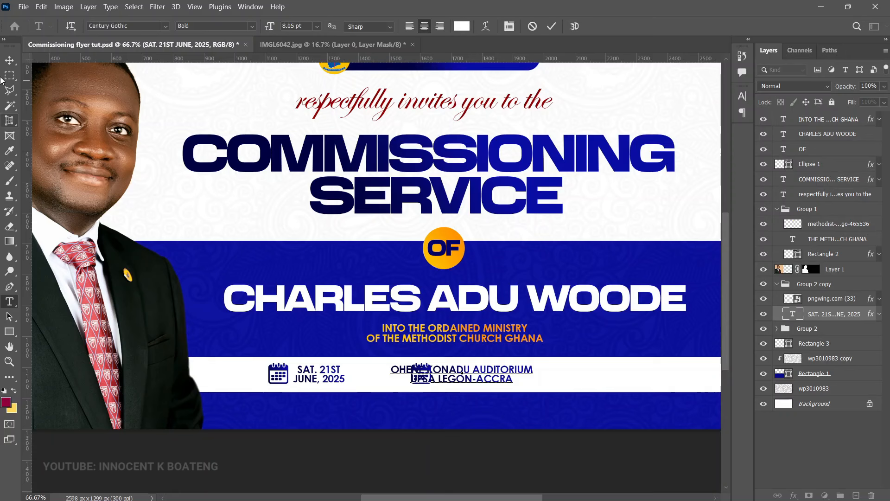
key(ctrl+Return)
key(v)
drag(457, 370, 503, 377)
Step: Swap the copied calendar icon for a placed location pin, sized onto the venue row
scroll(503, 377, up, 2)
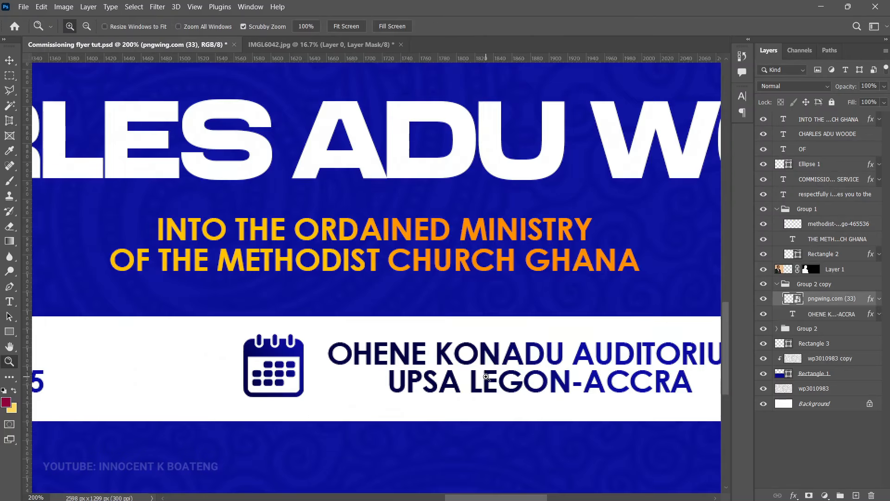
scroll(711, 330, down, 1)
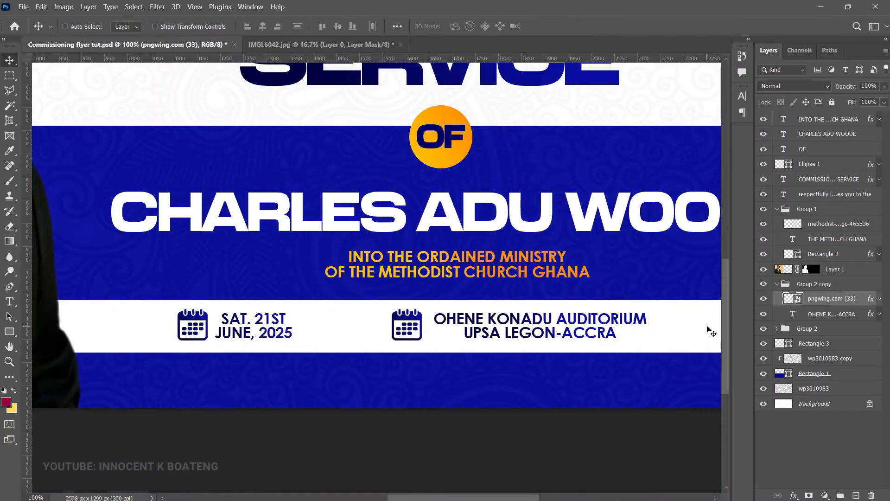
key(Delete)
click(23, 7)
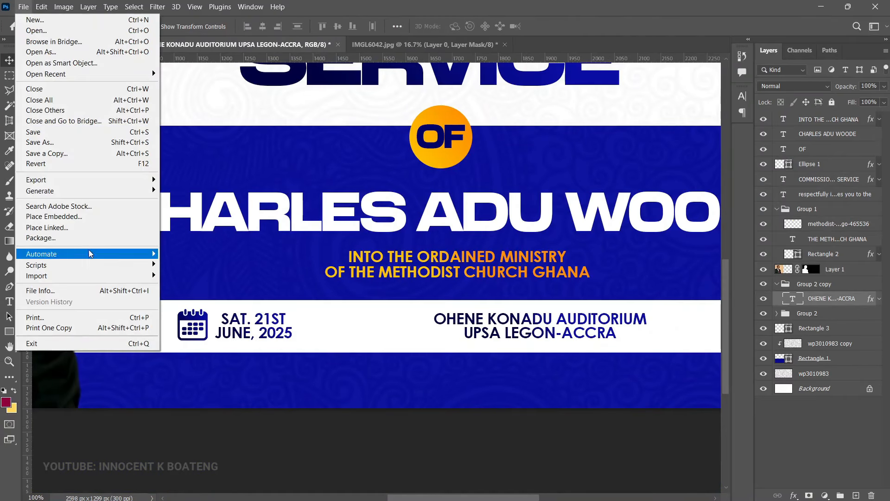
click(86, 217)
double_click(250, 132)
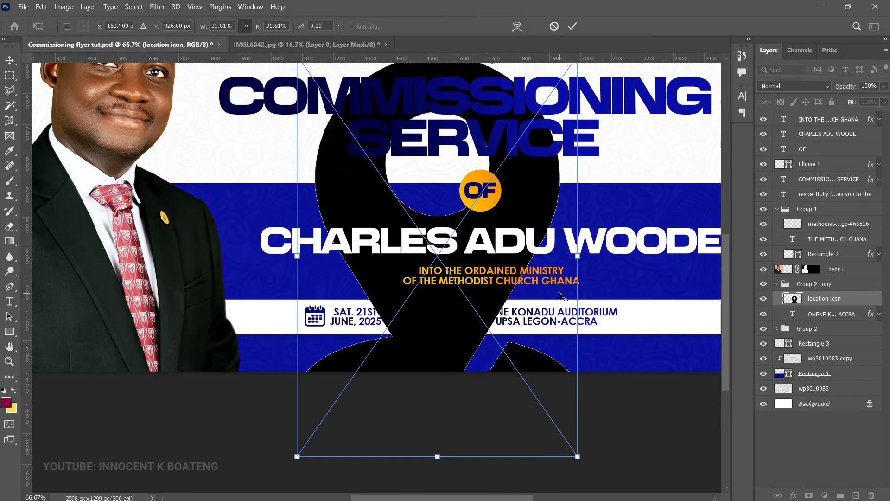
scroll(558, 297, down, 1)
drag(579, 452, 355, 138)
drag(342, 73, 504, 332)
key(Return)
scroll(533, 342, up, 2)
Step: Copy the navy gradient effect onto the location pin and select the venue group
drag(876, 319, 872, 298)
key(z)
alt+click(619, 351)
alt+click(619, 350)
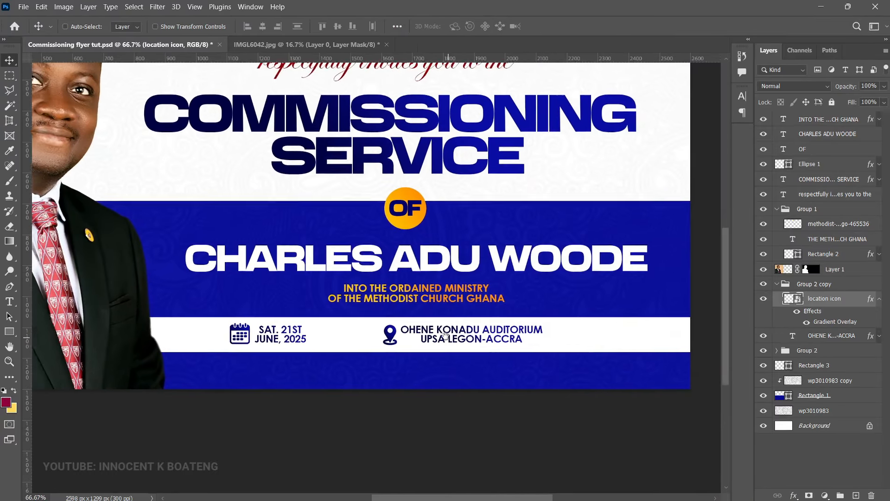
key(v)
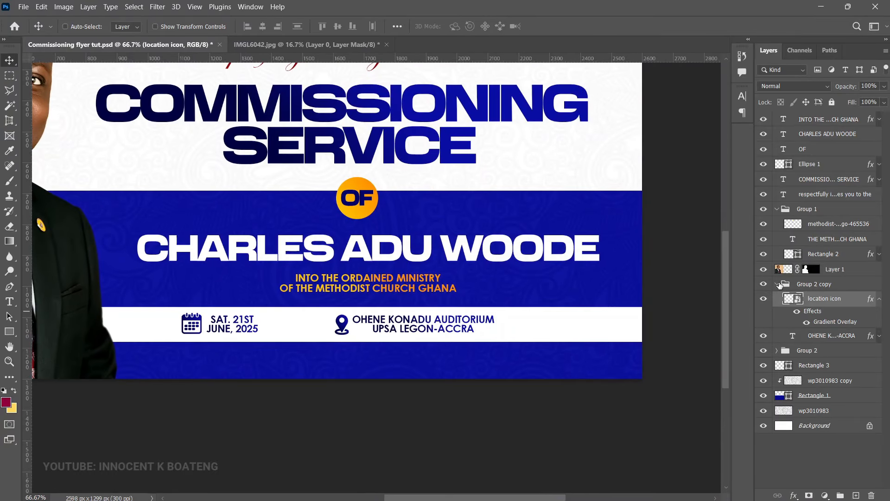
click(777, 285)
Step: Duplicate the venue group to the strip's right end and retype it as '8:00AM / PROMPT'
key(ctrl+j)
drag(376, 331, 568, 336)
double_click(570, 335)
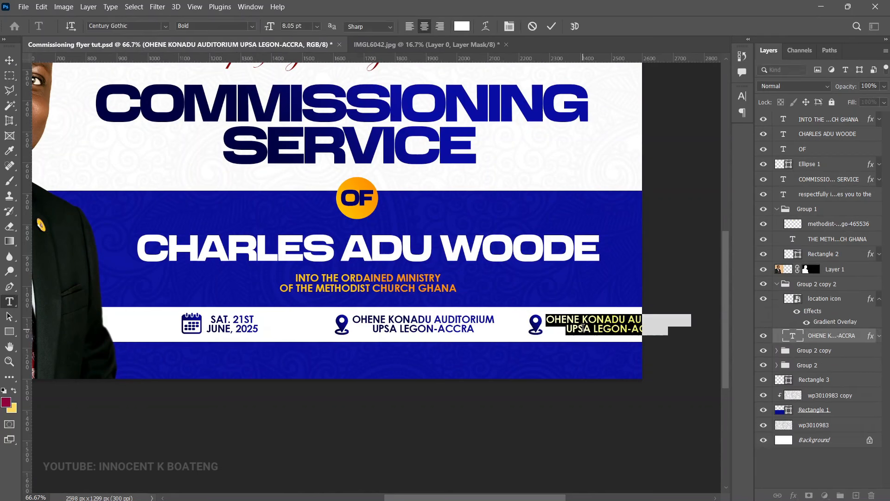
click(584, 329)
key(ctrl+a)
text(8:00AM)
key(Return)
text(PROMPT)
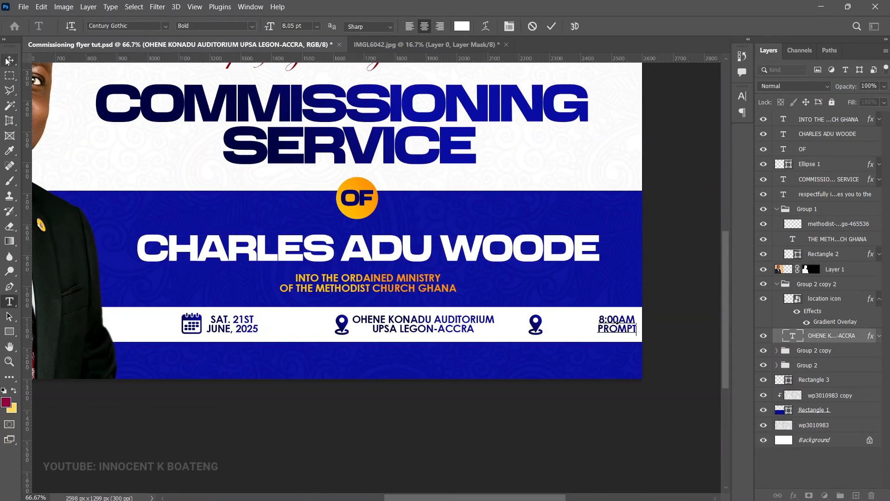
key(ctrl+Return)
key(v)
drag(601, 337, 534, 324)
Step: Replace the copied pin with the placed pngwing.com (34) clock icon beside the time
right_click(536, 326)
click(560, 340)
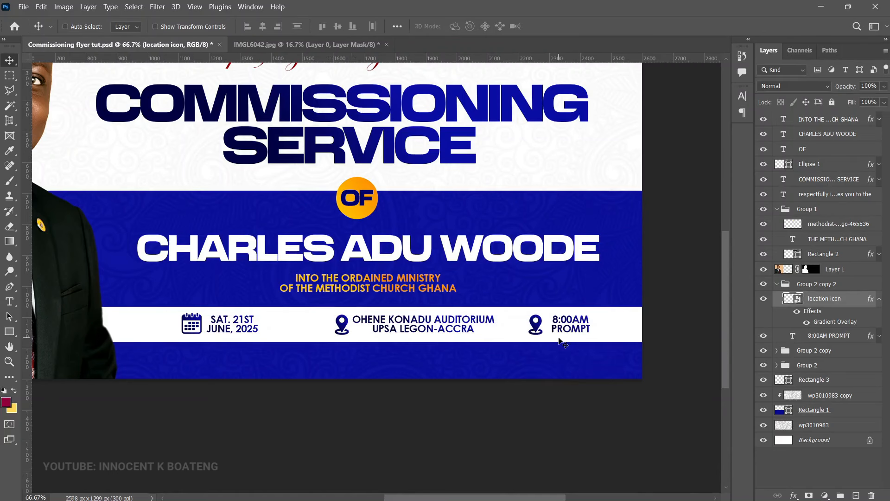
key(Delete)
click(23, 7)
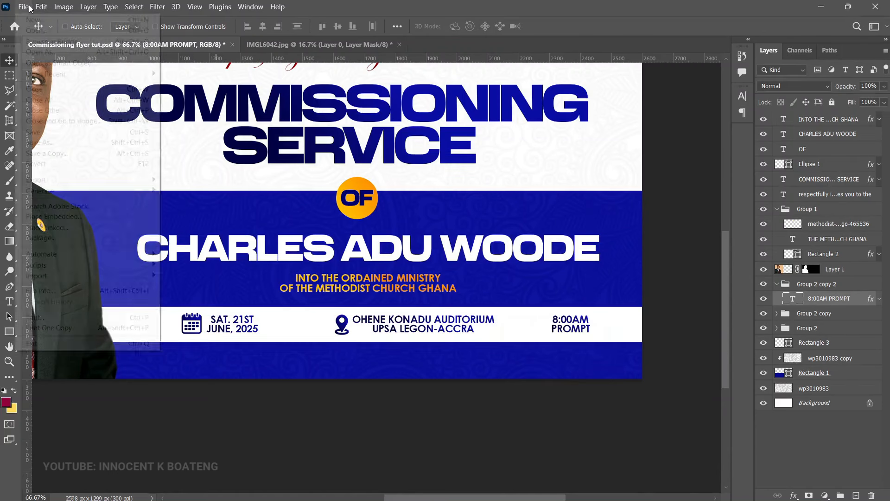
click(89, 220)
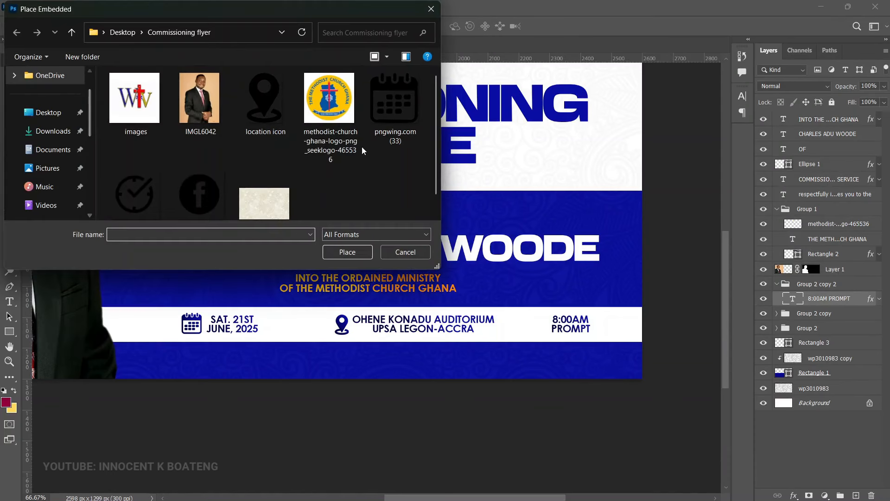
scroll(135, 176, up, 1)
scroll(151, 182, down, 1)
double_click(151, 182)
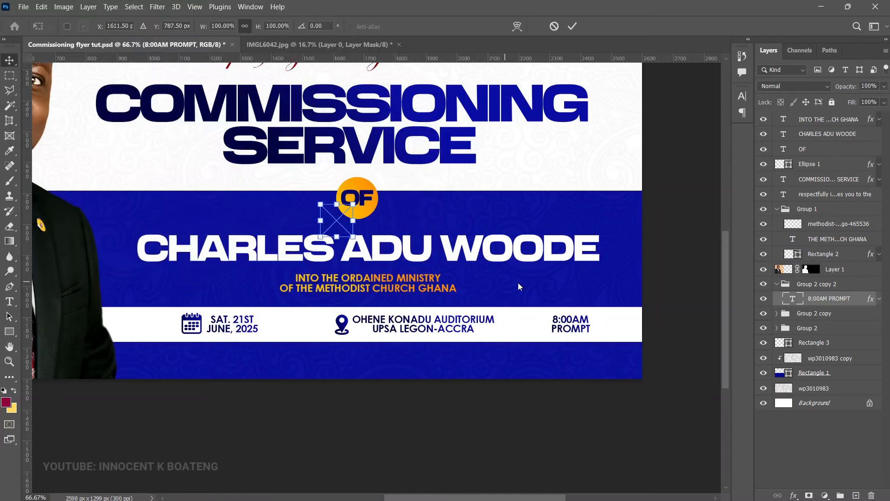
drag(345, 224, 525, 302)
key(Return)
Step: Shrink and align the clock icon beside 8:00AM and copy the gradient overlay onto it
key(z)
click(555, 332)
click(556, 332)
key(v)
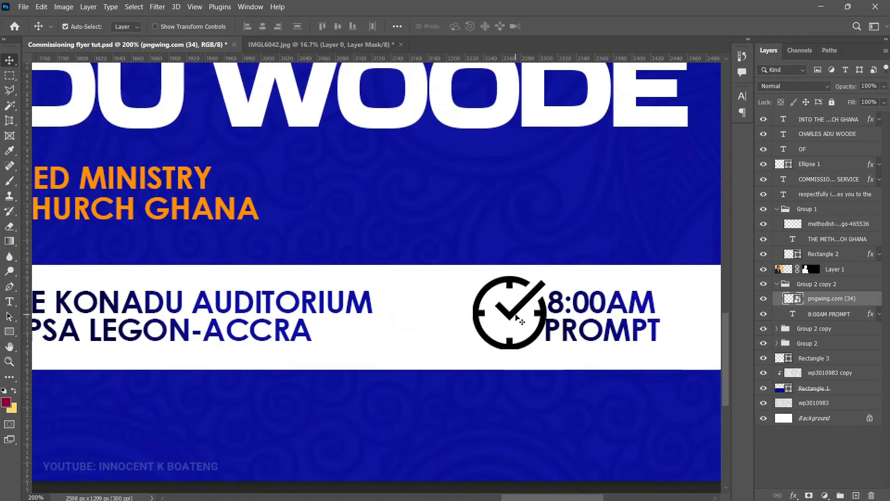
key(ctrl+t)
drag(556, 268, 538, 284)
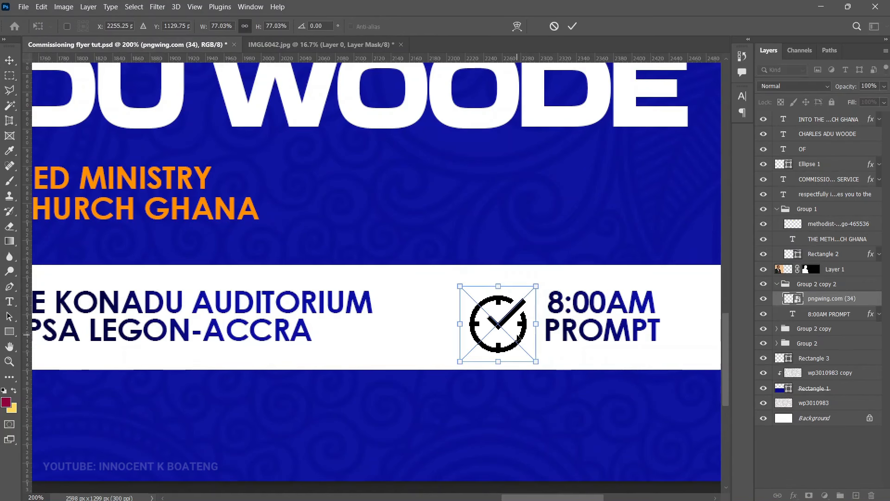
key(Return)
drag(521, 318, 526, 306)
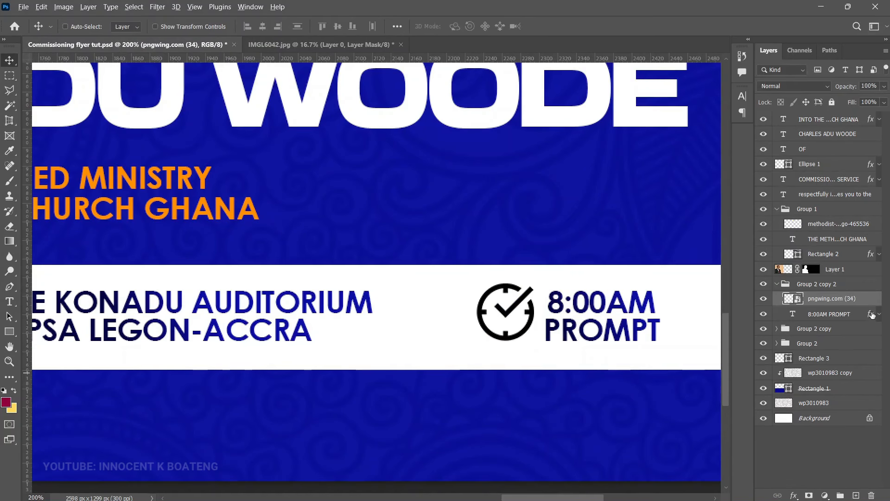
drag(872, 315, 870, 299)
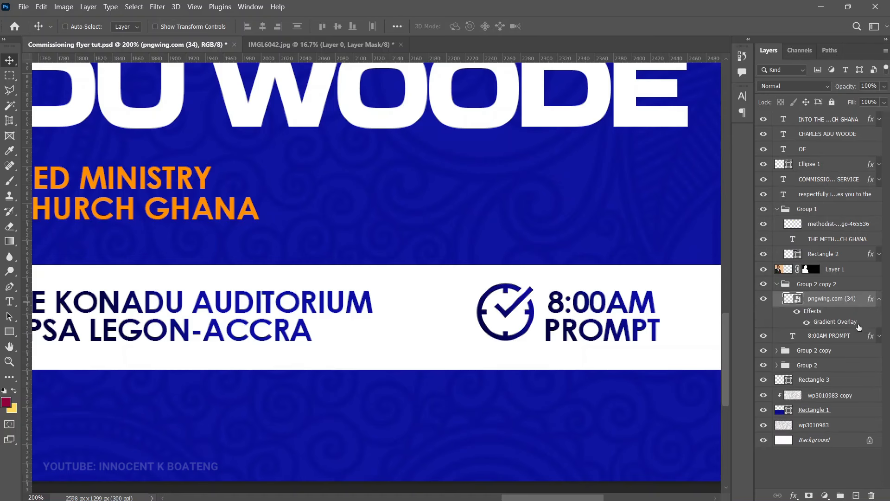
key(z)
alt+click(621, 320)
alt+click(620, 320)
key(v)
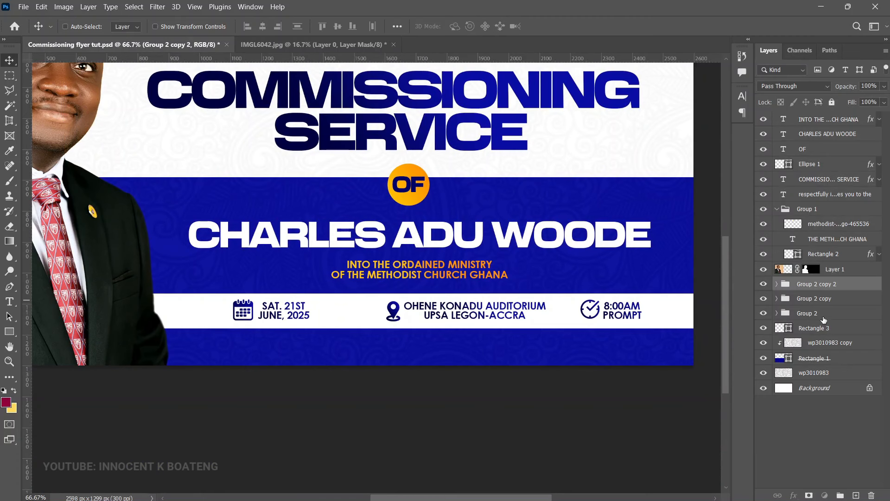
Step: Select the date, venue and time groups and distribute them by horizontal centres
shift+click(822, 316)
click(88, 6)
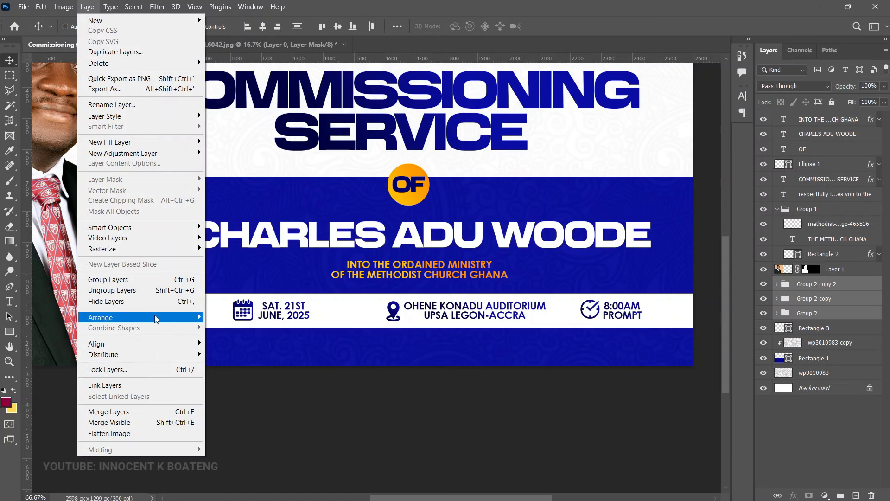
mouse_move(158, 356)
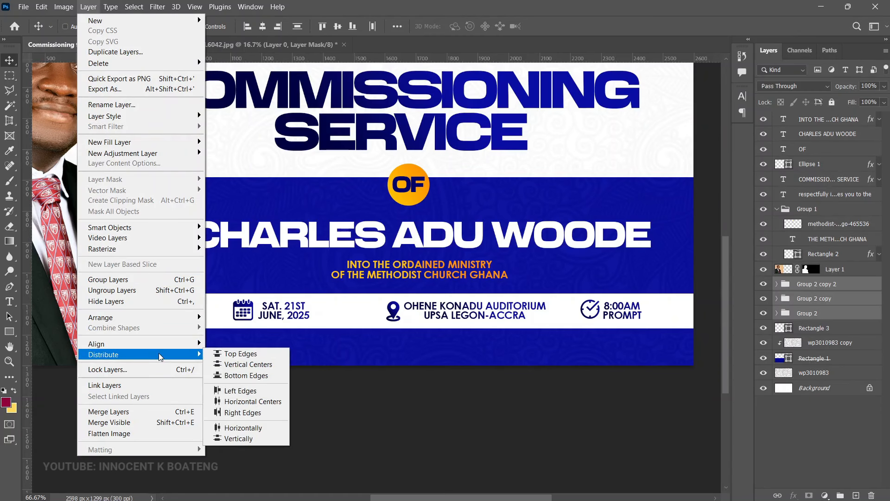
click(256, 402)
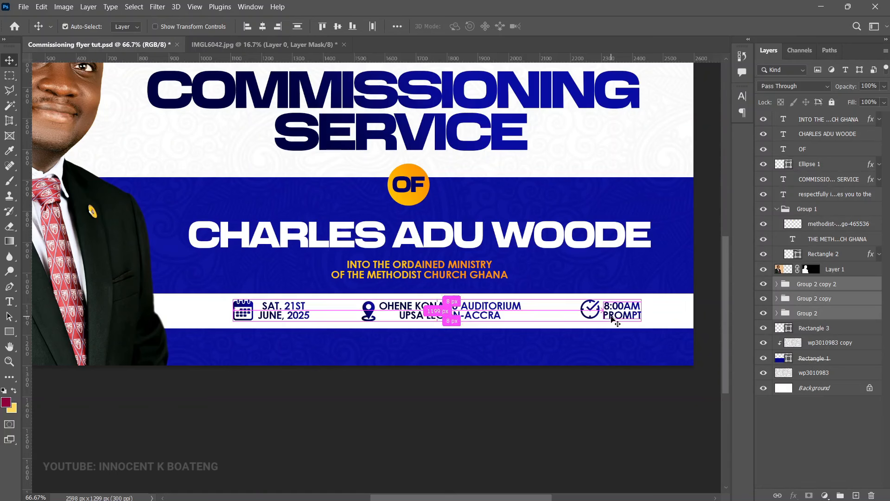
drag(447, 309, 472, 309)
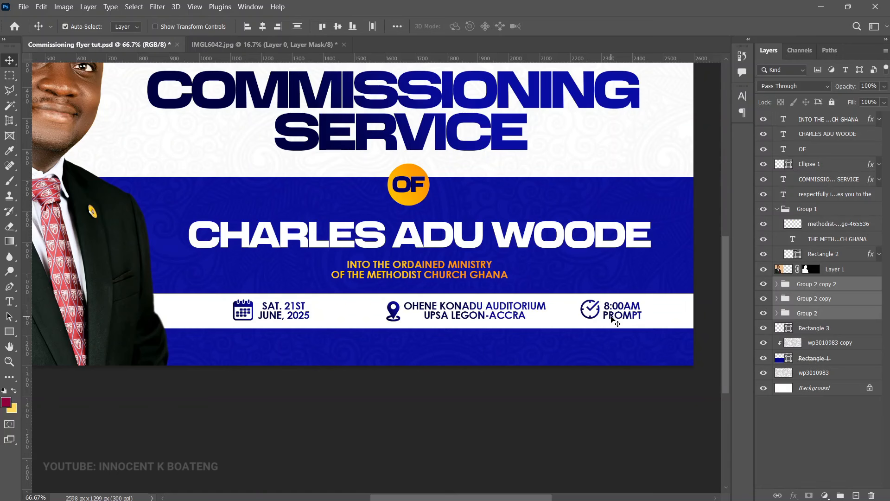
key(ctrl+z)
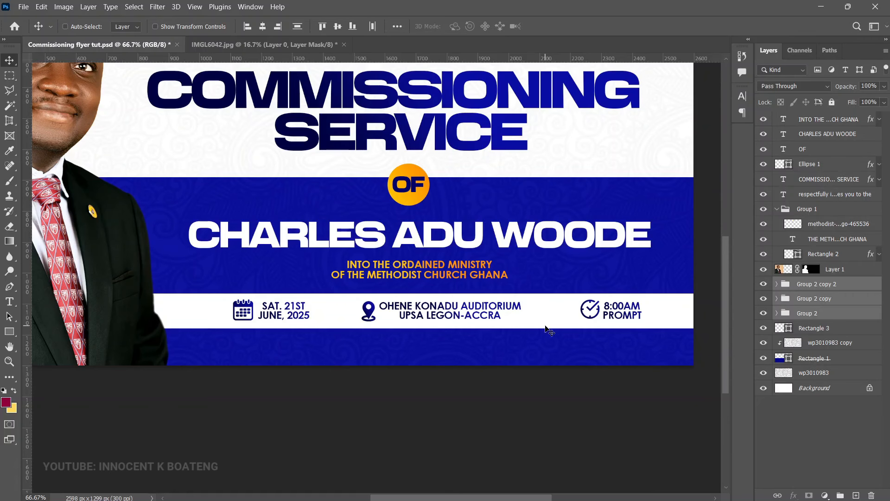
drag(549, 331, 571, 394)
click(826, 120)
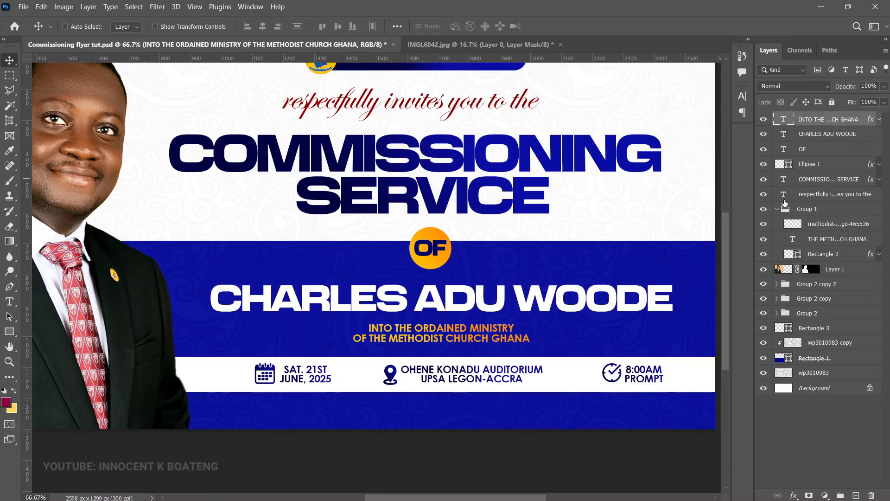
Step: Add a 'WATCH LIVE ON:' text layer and shrink it into the lower blue band
scroll(452, 399, down, 3)
scroll(438, 384, right, 2)
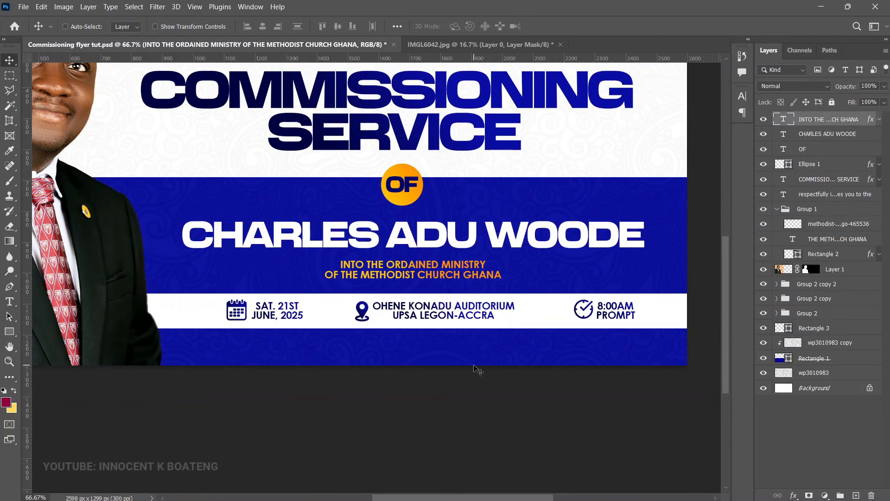
key(t)
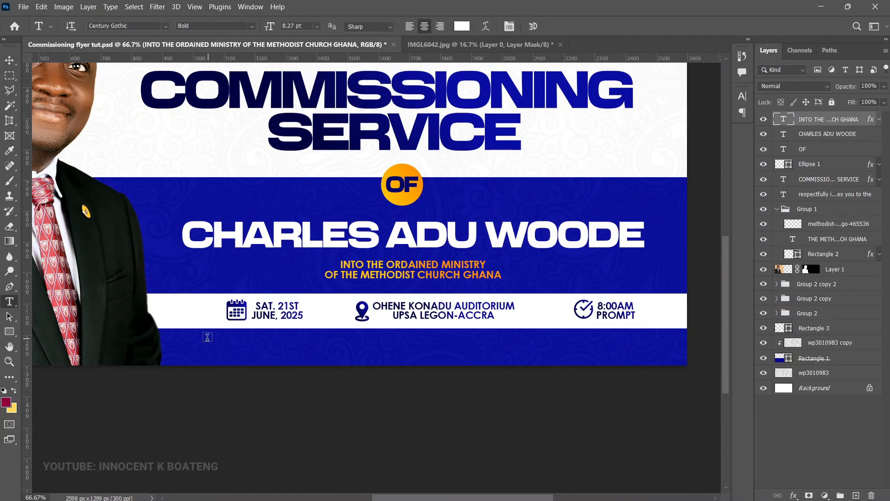
click(217, 351)
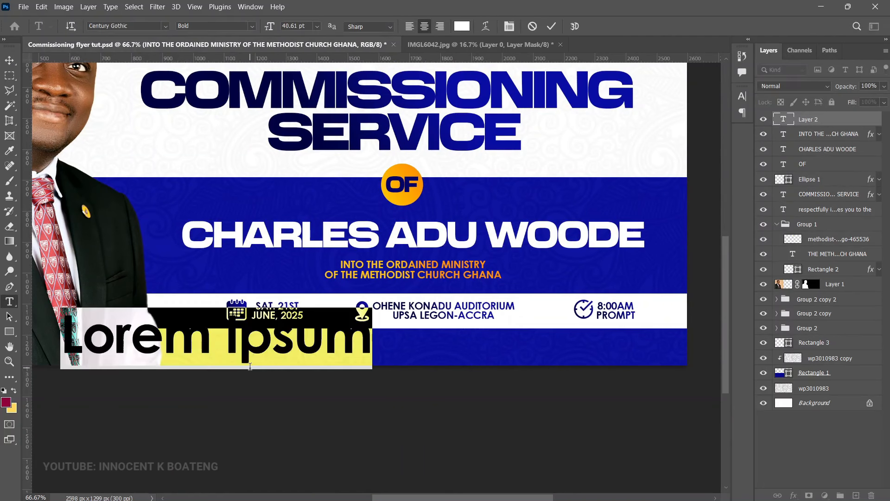
text(WATCH LIVE ON:)
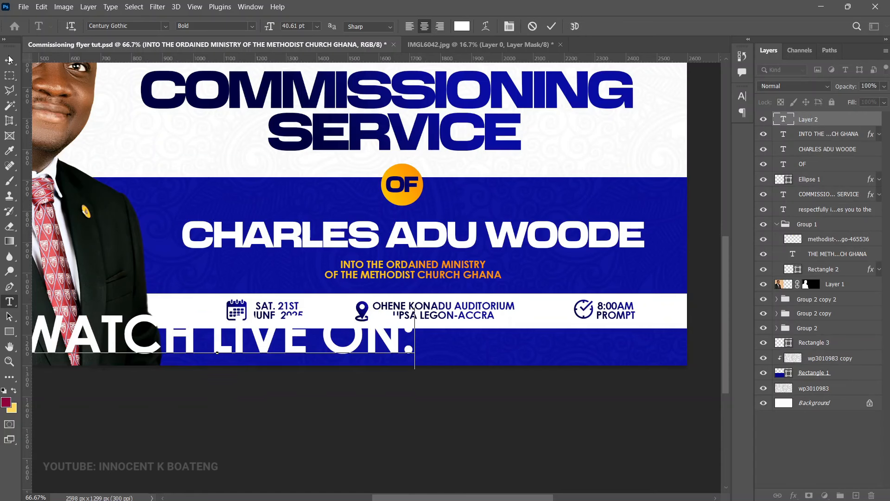
click(9, 59)
key(ctrl+t)
drag(414, 302, 125, 356)
key(Return)
Step: Draw a small black 40 px circle after the caption
key(ctrl+plus)
key(ctrl+plus)
key(u)
drag(231, 342, 298, 377)
key(v)
Step: Fill the Ellipse 2 circle with white
double_click(790, 119)
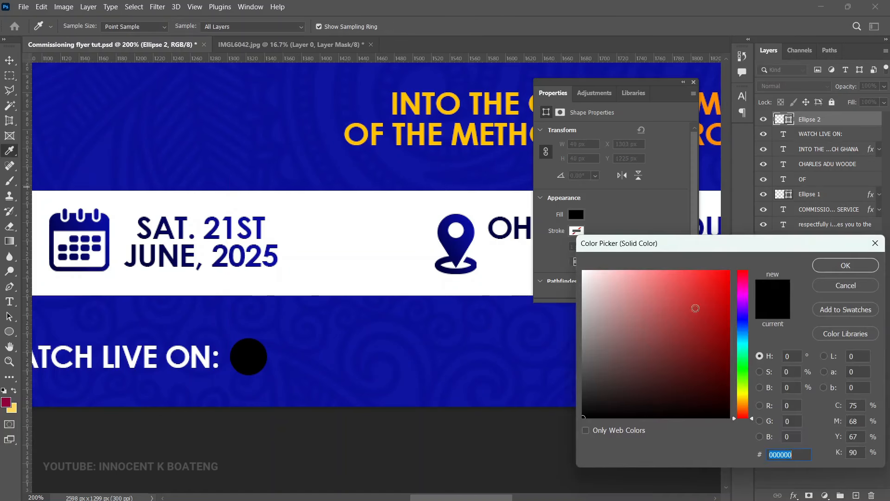
click(582, 271)
click(835, 263)
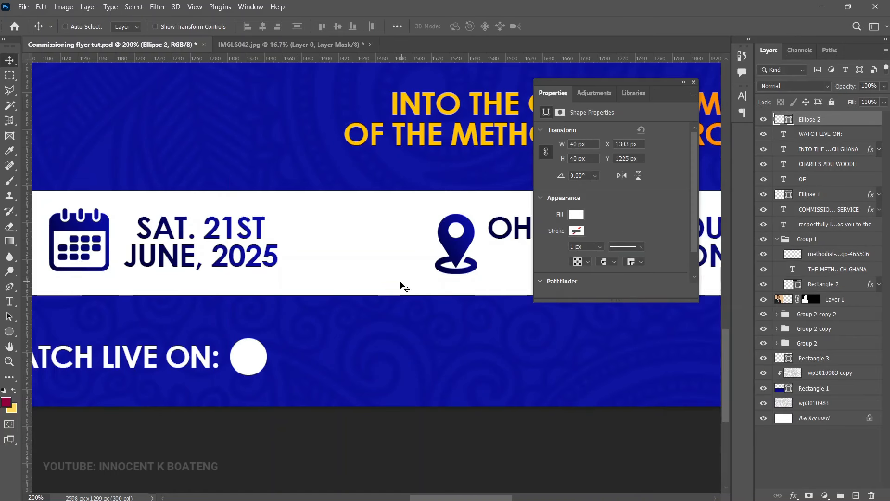
Step: Place the images TV logo as an embedded file, shrunk and positioned over the white circle
click(23, 7)
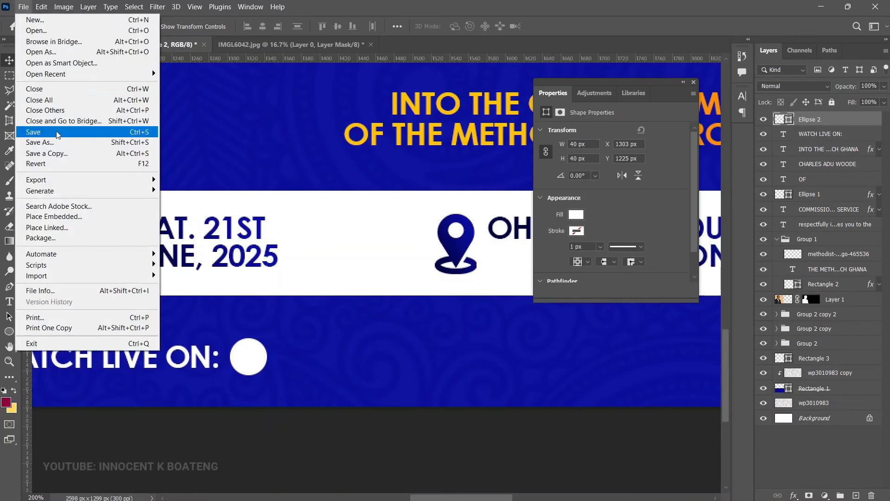
click(60, 216)
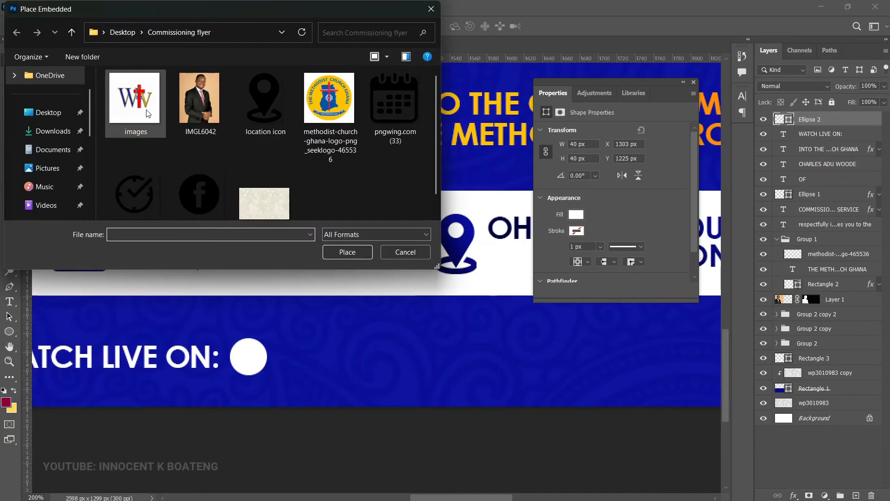
double_click(135, 99)
scroll(399, 322, down, 6)
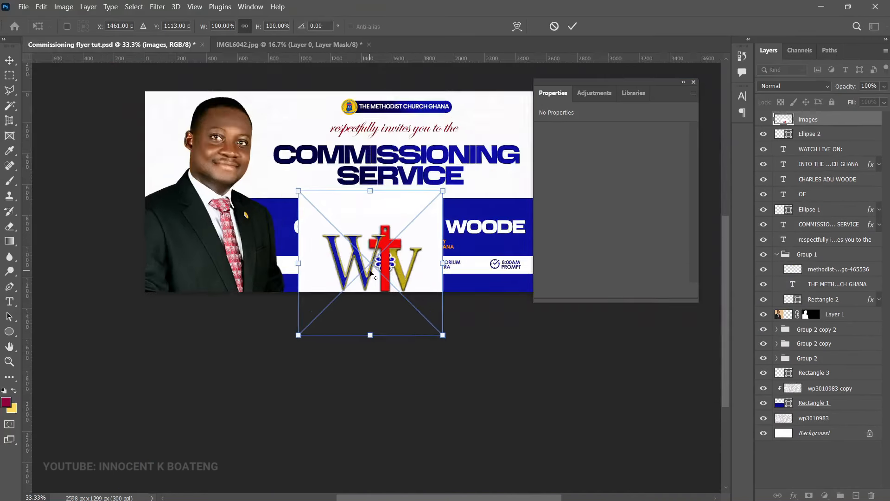
scroll(399, 322, up, 3)
drag(505, 386, 329, 292)
scroll(324, 283, up, 4)
drag(408, 105, 170, 341)
drag(153, 384, 300, 282)
drag(316, 240, 291, 264)
drag(275, 294, 289, 283)
key(Return)
Step: Clip the TV logo inside the white circle with a clipping mask
right_click(808, 128)
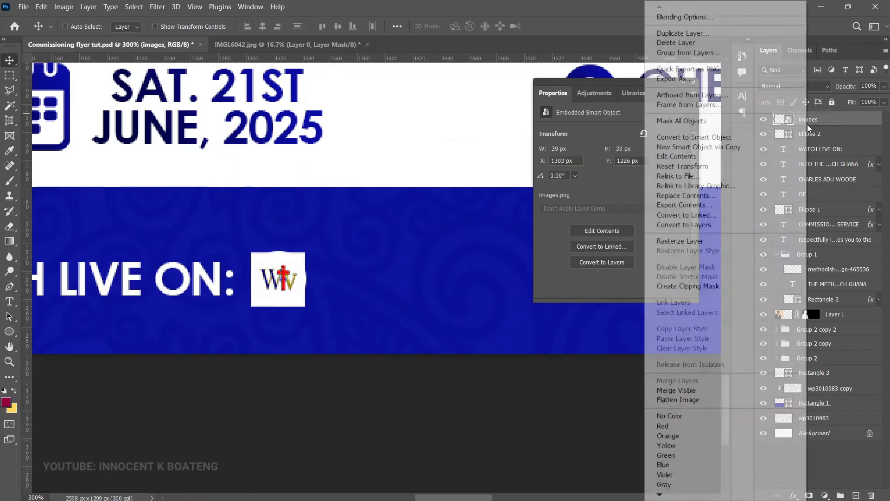
click(716, 286)
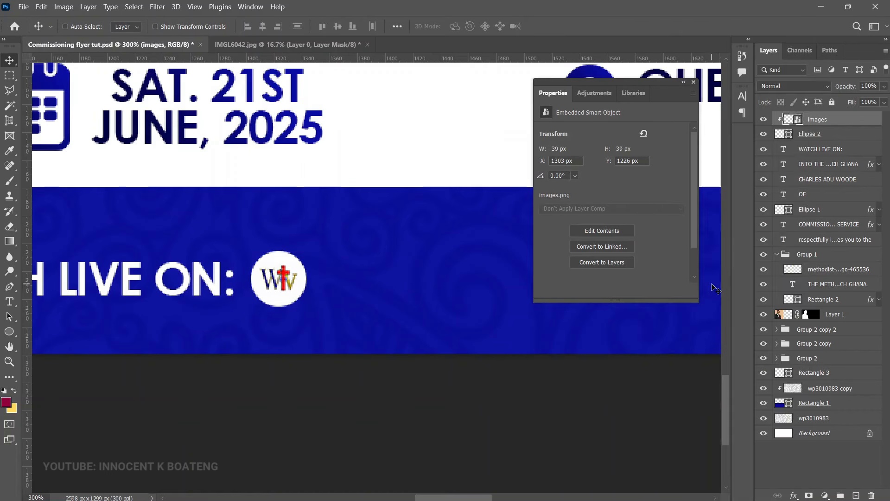
scroll(342, 284, down, 4)
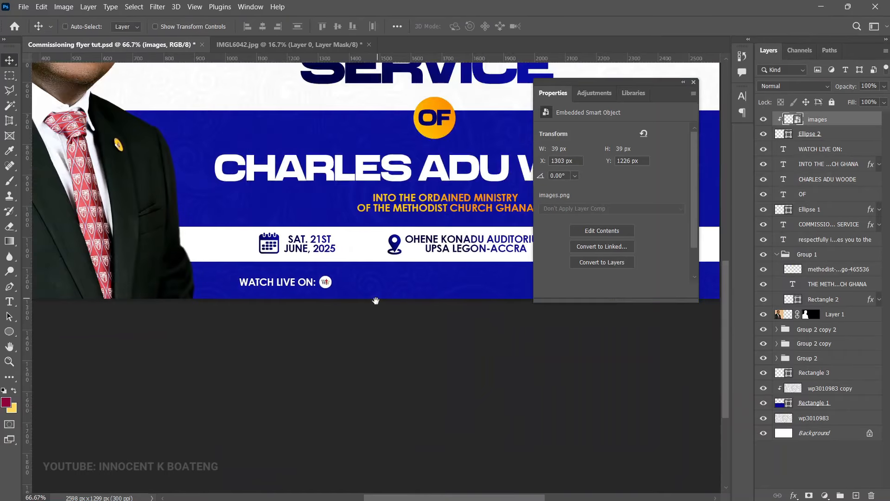
scroll(375, 301, down, 1)
scroll(353, 325, up, 4)
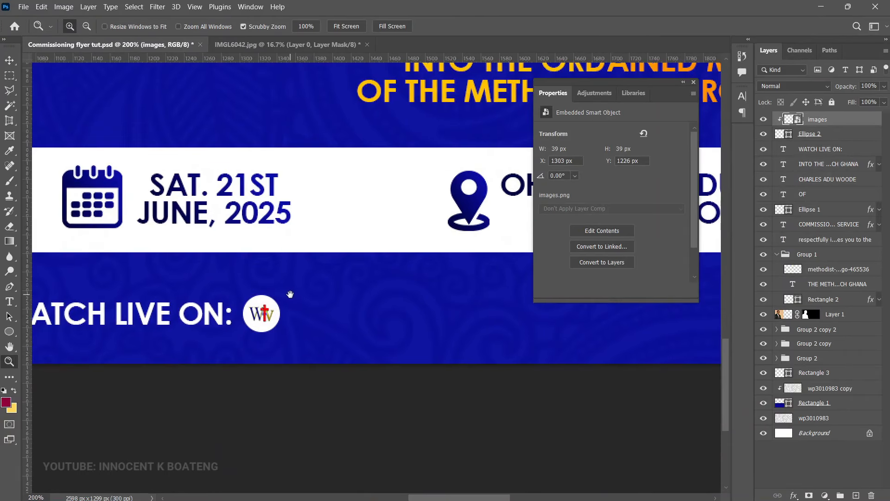
Step: Draw a rounded rectangle with radius 50 after the TV logo in the lower strip
drag(290, 294, 221, 273)
text(u)
text(50)
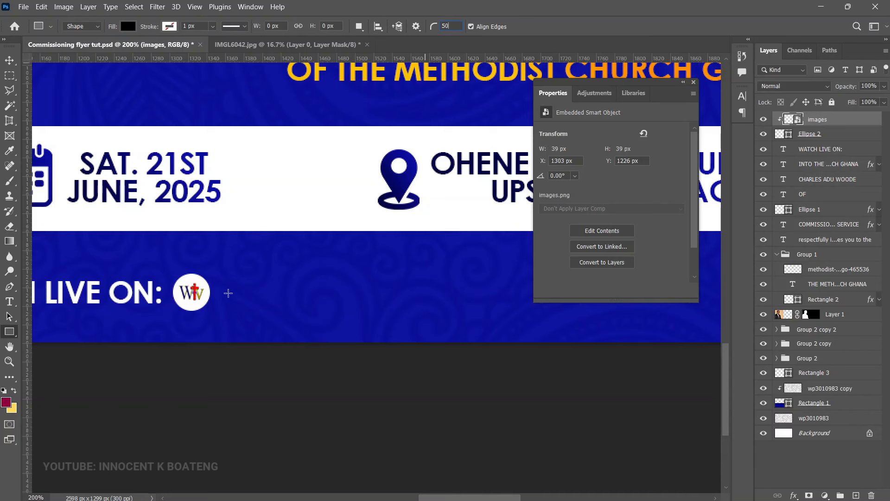
drag(229, 281, 356, 309)
key(v)
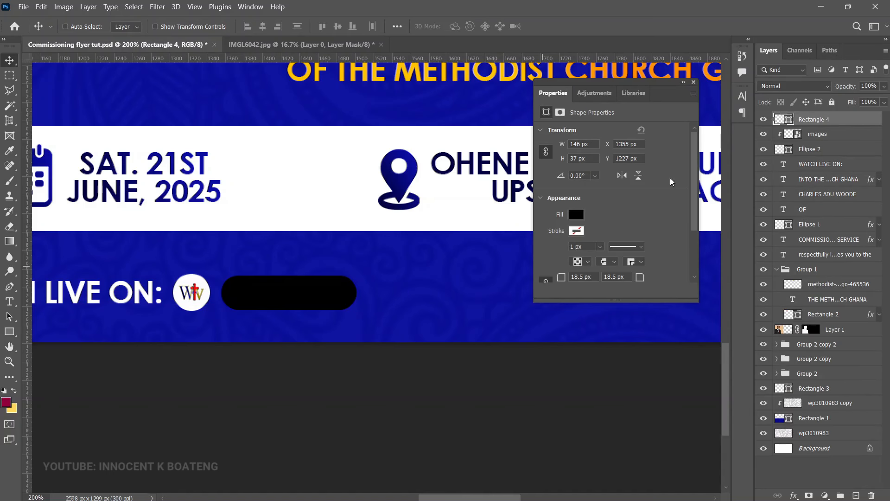
Step: Set Rectangle 4's fill to 0% and give it a 2 px white stroke
drag(851, 102, 690, 176)
right_click(815, 120)
click(710, 9)
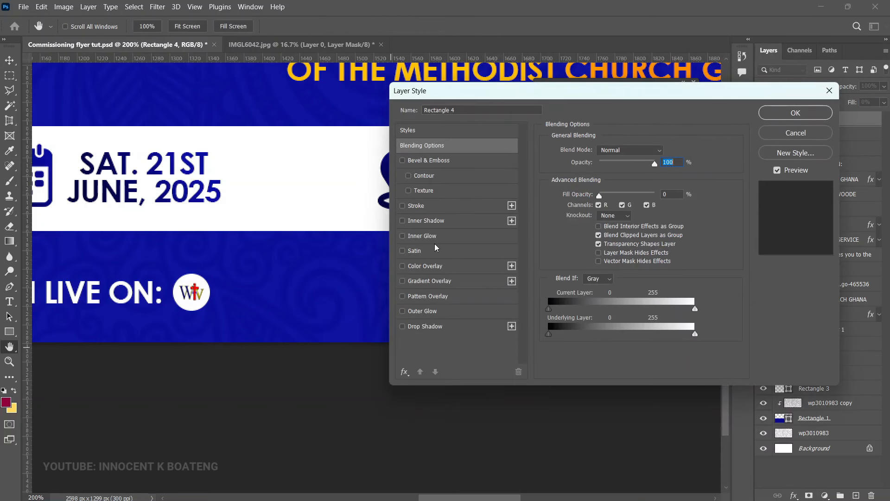
click(416, 206)
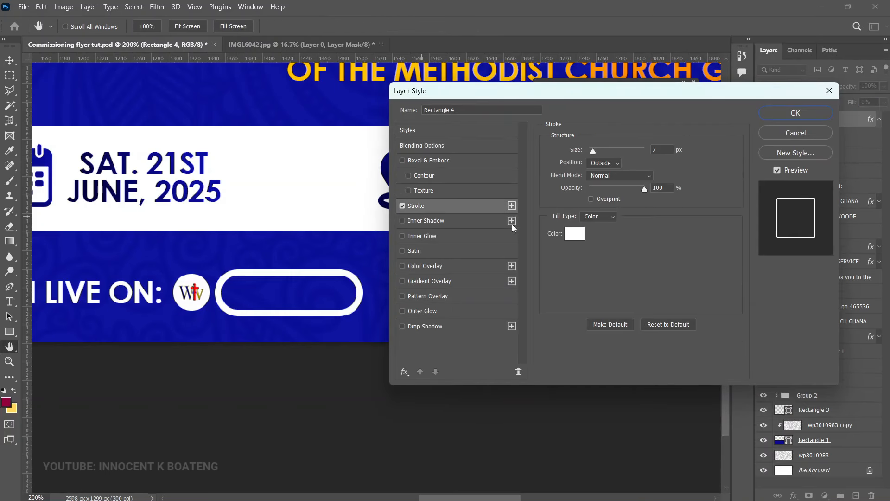
drag(595, 153, 590, 151)
click(801, 113)
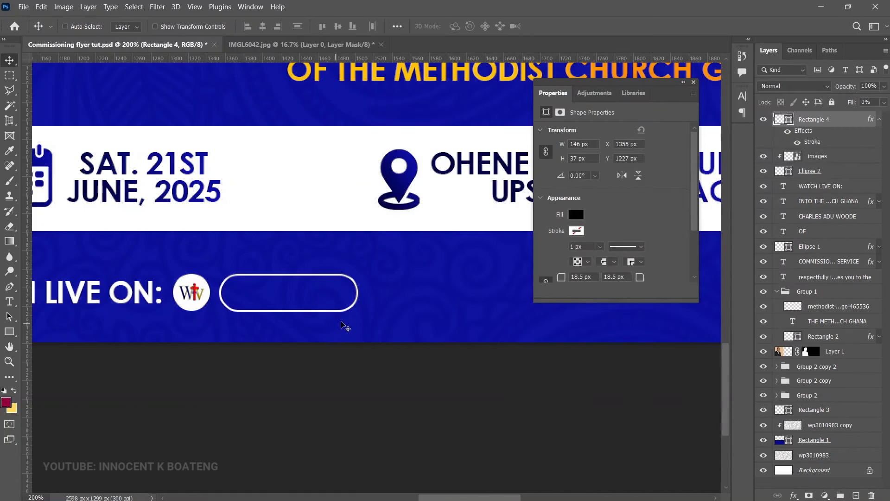
Step: Shrink the outlined pill slightly with Free Transform
key(ctrl+t)
drag(357, 276, 344, 279)
key(Return)
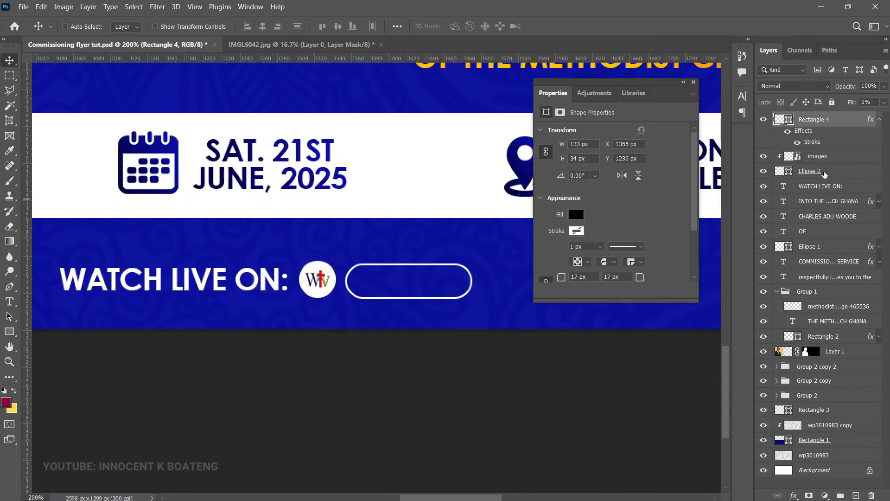
click(825, 187)
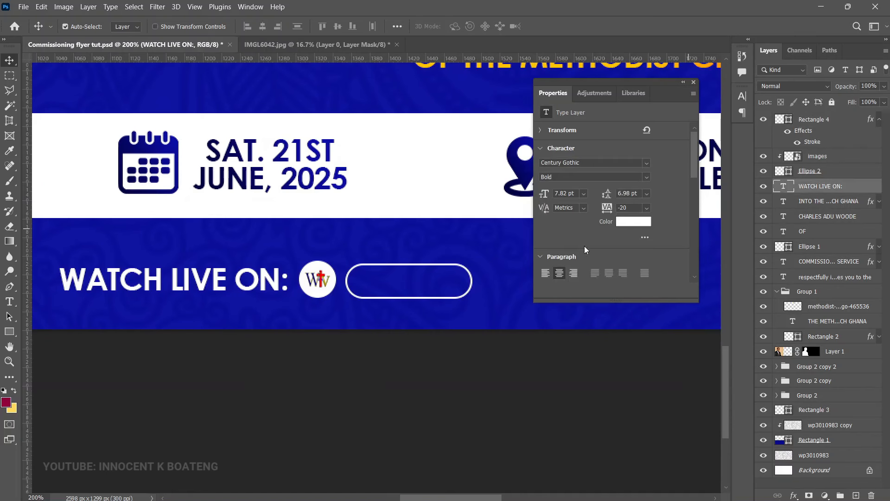
Step: Duplicate the WATCH LIVE ON text onto the pill, retype it as 'WESLEYAN TV' and scale it to fit
key(ctrl+j)
drag(160, 282, 436, 289)
double_click(436, 290)
text(WESLEYAN TV)
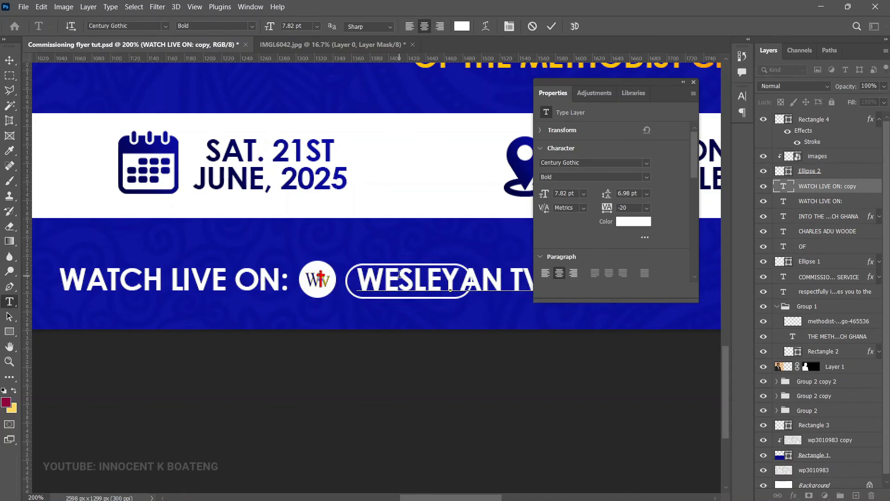
click(693, 82)
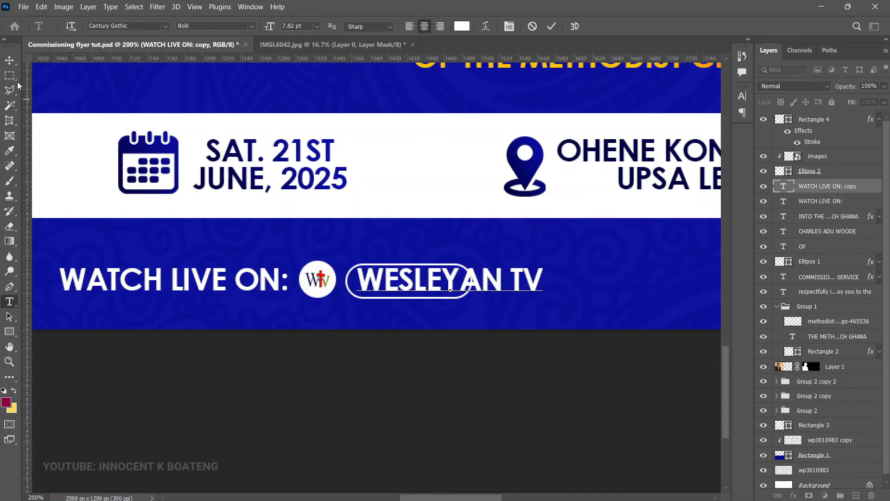
click(9, 61)
key(ctrl+t)
drag(543, 267, 434, 282)
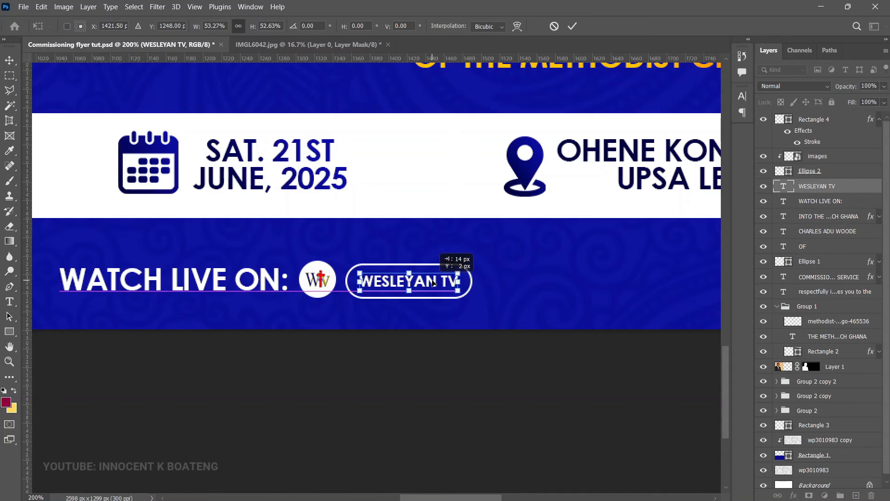
key(Return)
Step: Duplicate the pill and its text to the right and relabel the copy 'WTV GHANA'
key(ctrl+minus)
drag(360, 363, 378, 370)
key(ctrl+shift+bracketright)
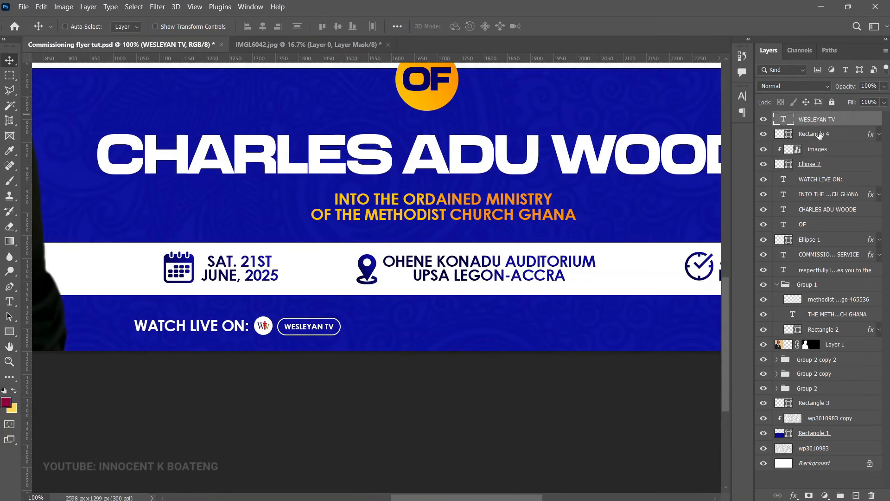
shift+click(819, 135)
key(ctrl+j)
drag(294, 335, 515, 328)
double_click(482, 327)
text(WTV GHANA)
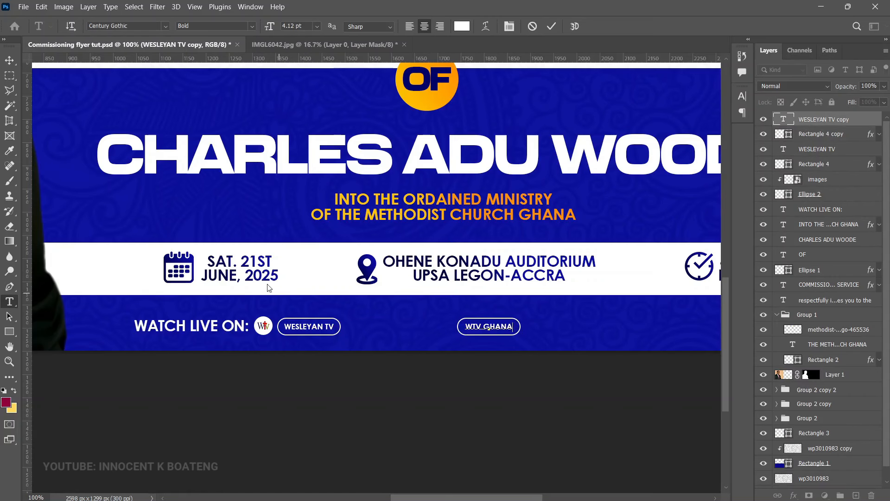
key(ctrl+Return)
Step: Place the Facebook logo PNG embedded and scale it down beside the WTV GHANA pill
scroll(456, 345, up, 2)
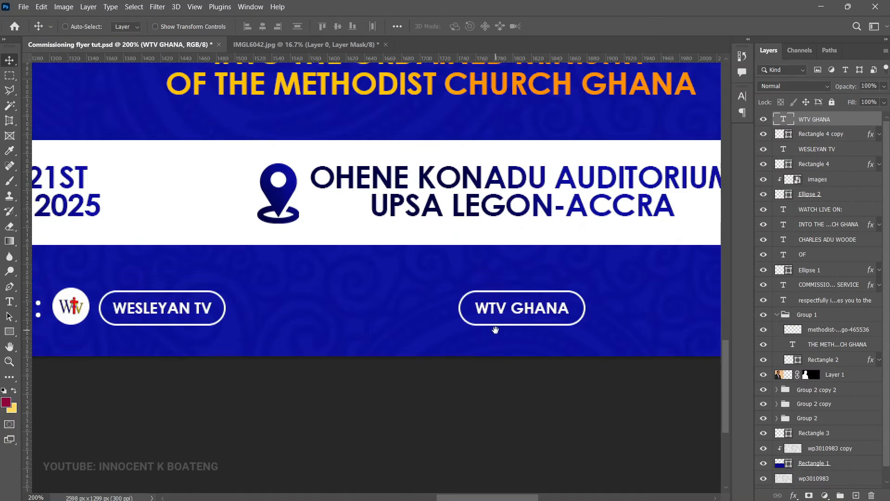
drag(496, 330, 494, 341)
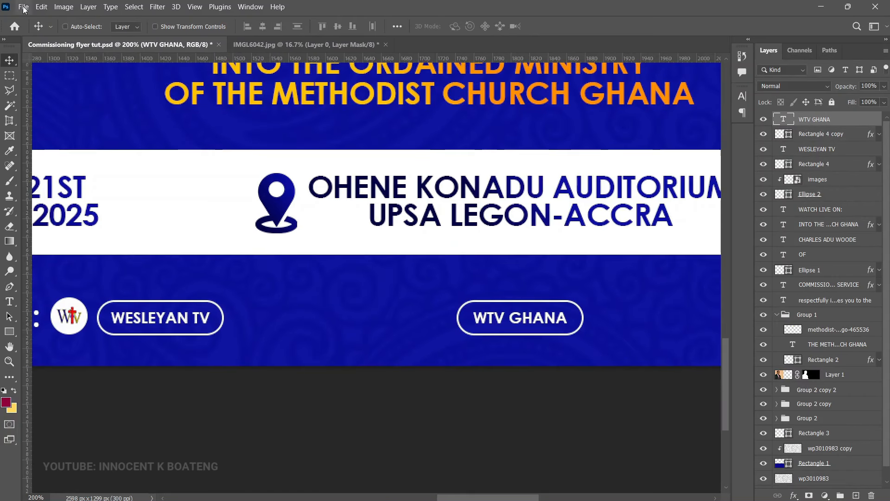
click(23, 9)
click(47, 216)
double_click(219, 186)
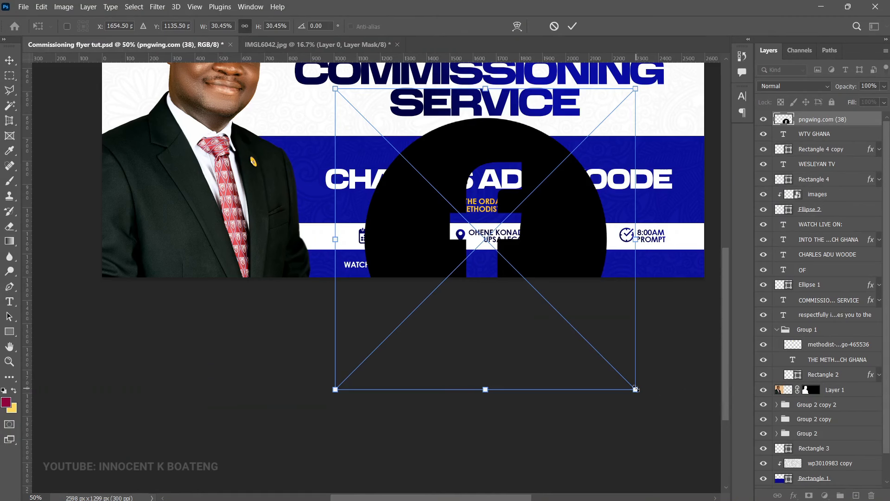
drag(635, 391, 497, 272)
scroll(510, 276, up, 4)
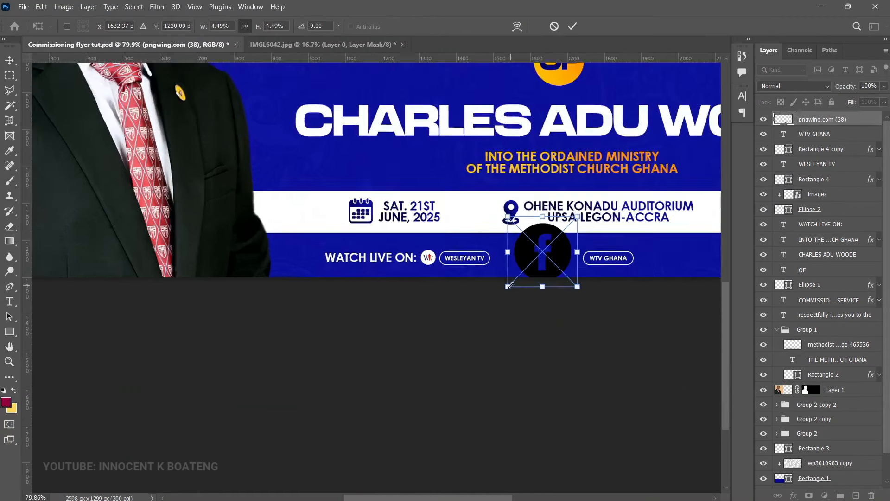
scroll(617, 271, up, 3)
scroll(617, 271, right, 3)
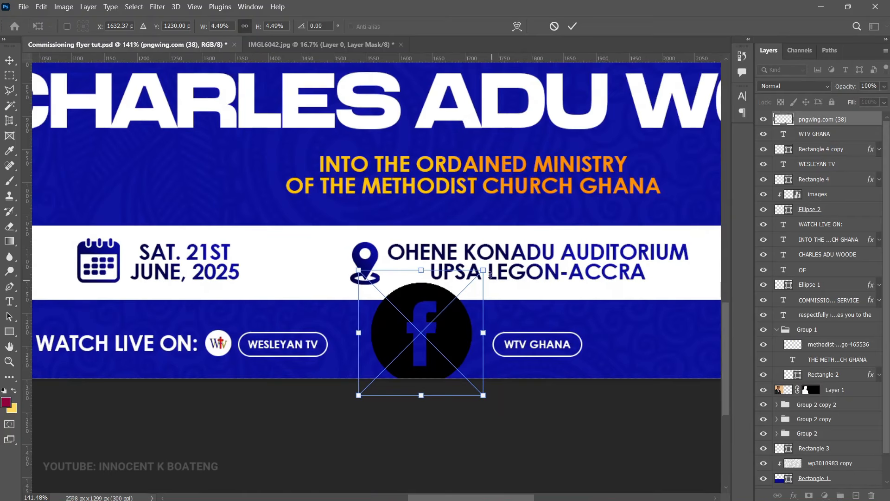
drag(490, 274, 499, 320)
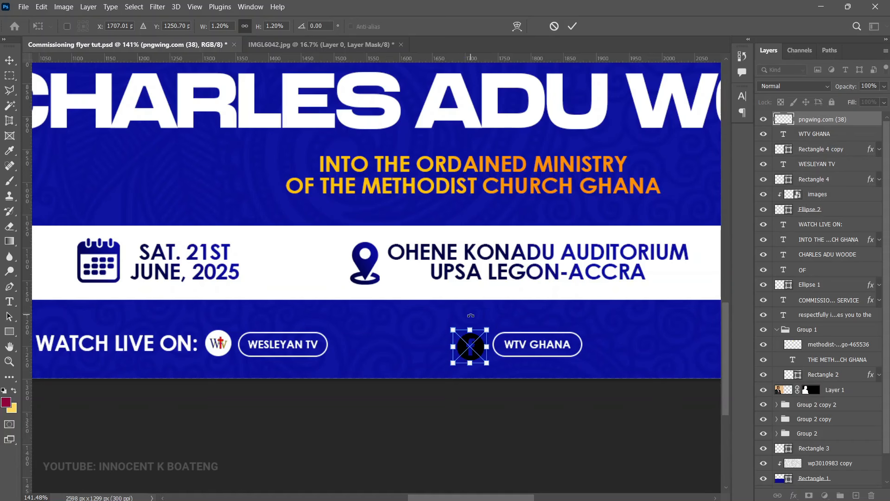
key(Return)
Step: Turn the Facebook logo white with a Color Overlay layer style
scroll(473, 319, down, 1)
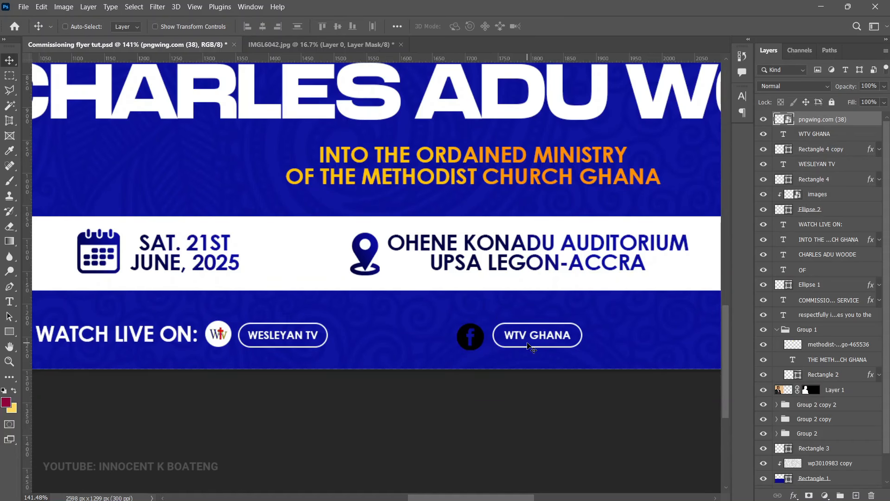
right_click(828, 122)
click(704, 27)
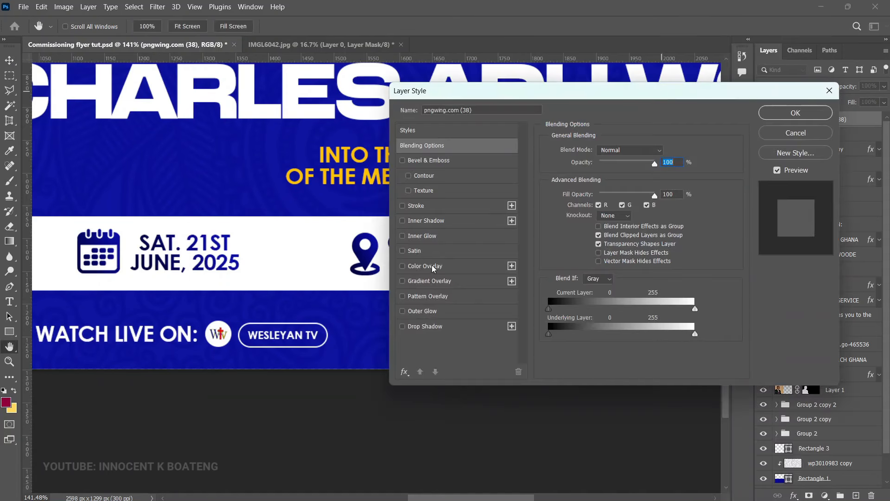
click(432, 267)
drag(512, 96, 639, 88)
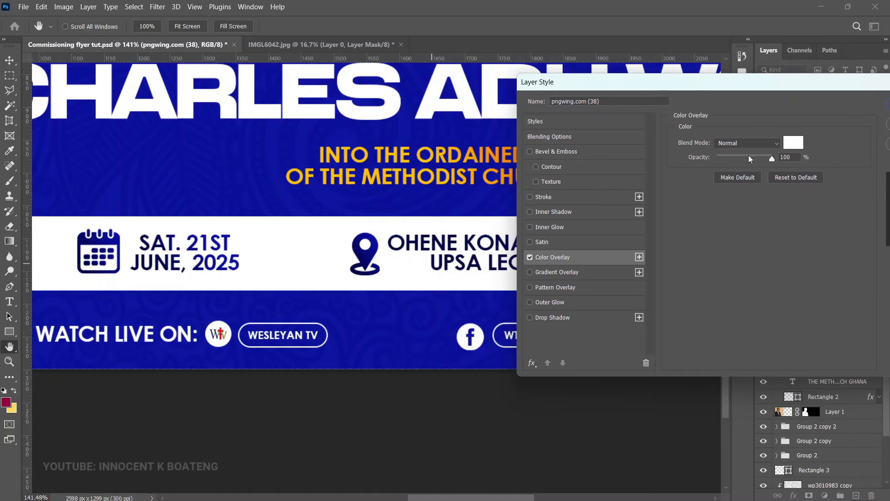
click(790, 137)
click(864, 261)
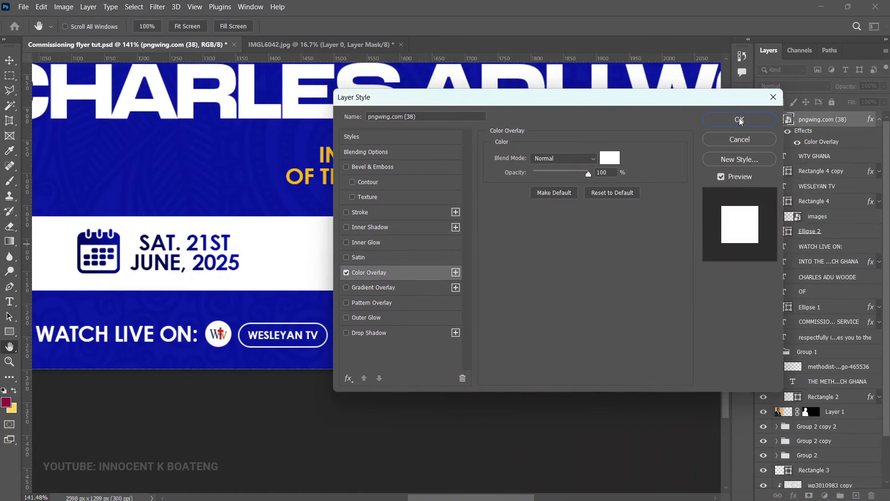
click(739, 119)
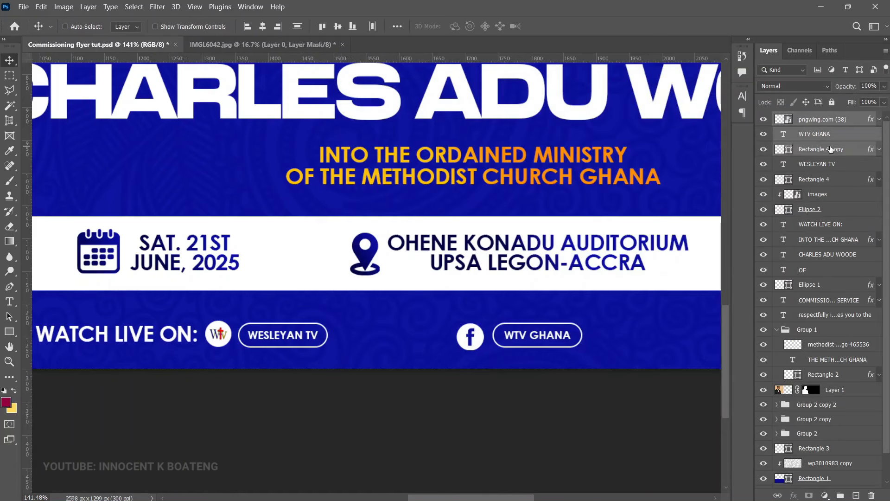
Step: Reposition the logo and WTV GHANA badge, then duplicate the text as an RSVP line with the contact number
drag(582, 341, 578, 346)
drag(571, 352, 342, 326)
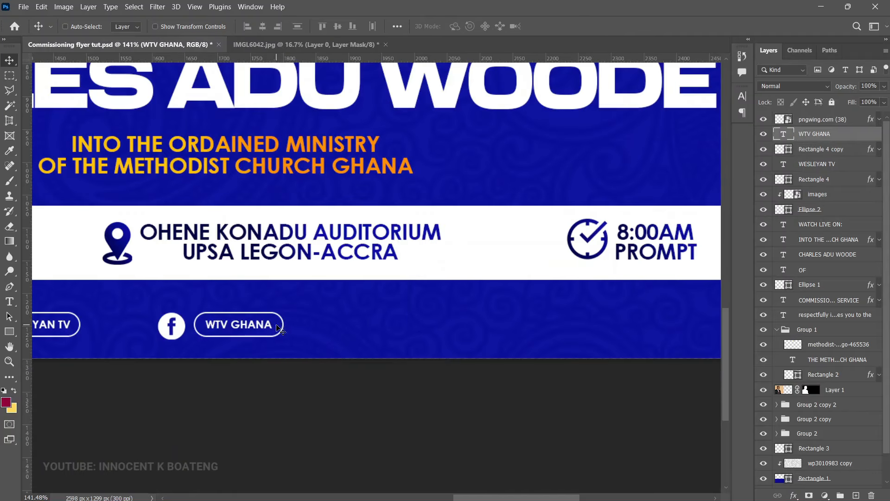
key(ctrl+j)
key(ctrl+bracketright)
key(ctrl+j)
drag(302, 345, 452, 337)
double_click(440, 323)
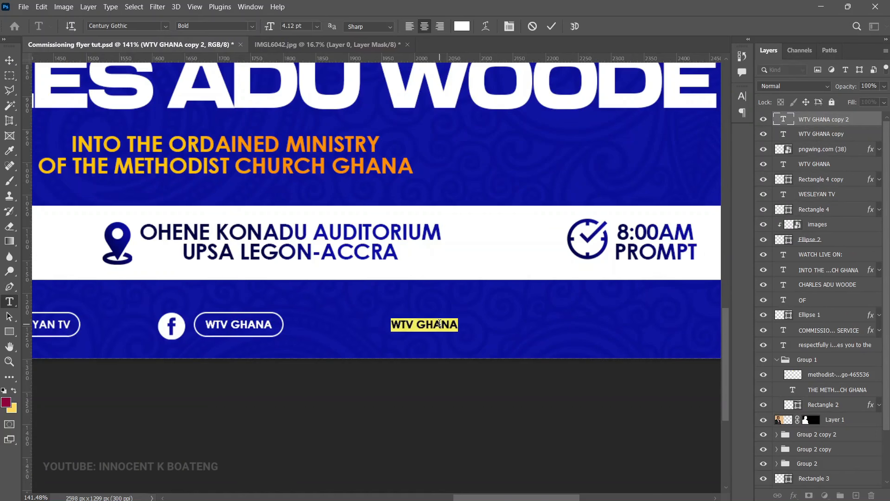
text(RSVP:)
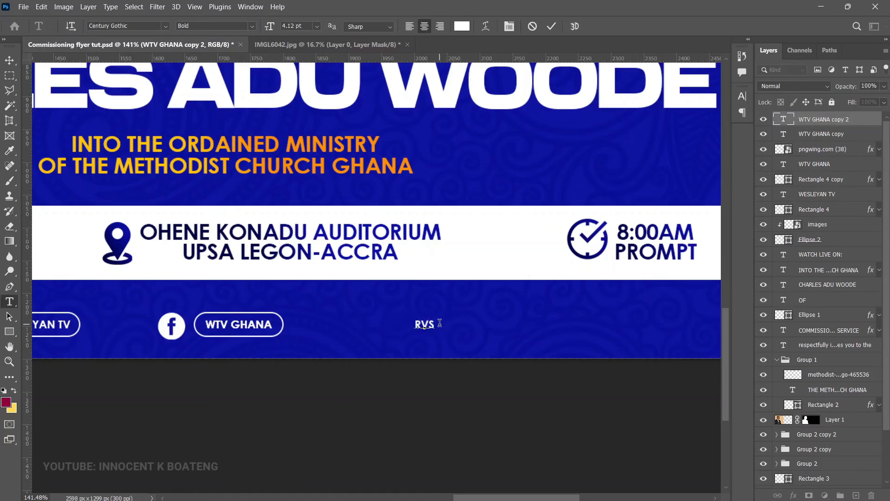
key(ctrl+Return)
key(v)
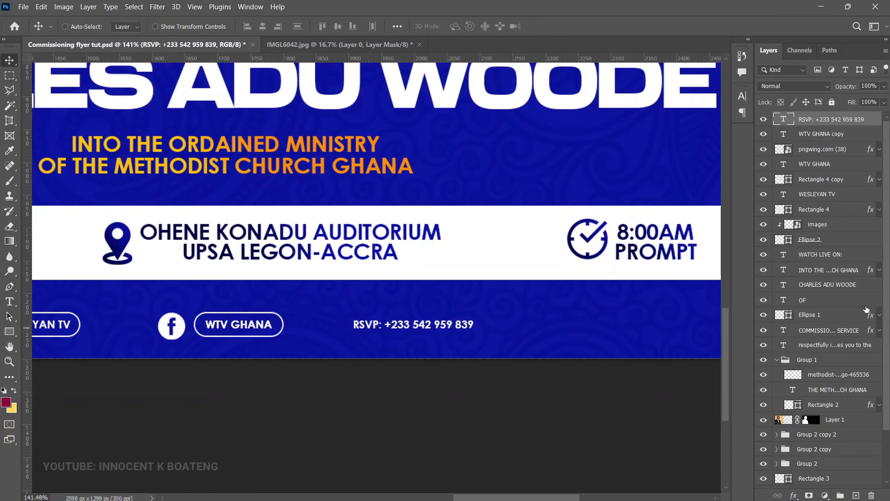
Step: Copy the orange gradient effect from INTO THE ORDAINED MINISTRY onto the RSVP text
right_click(356, 160)
click(358, 163)
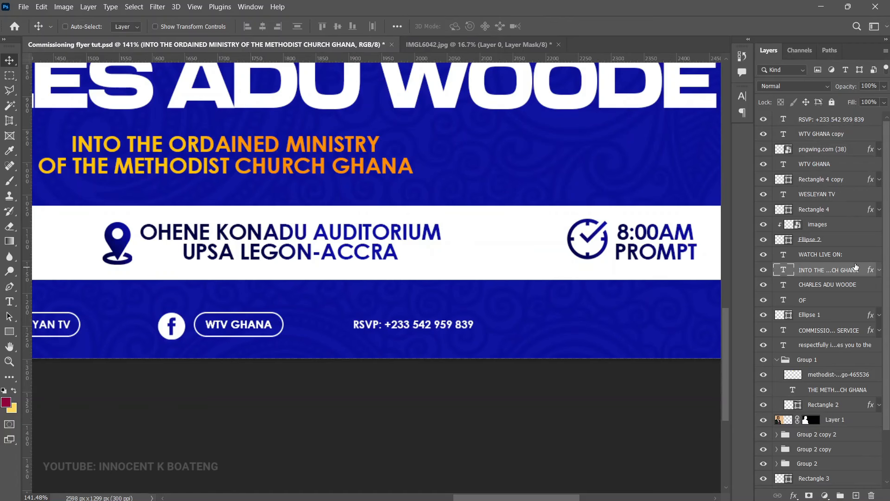
drag(870, 272, 856, 119)
key(z)
drag(603, 325, 652, 394)
key(v)
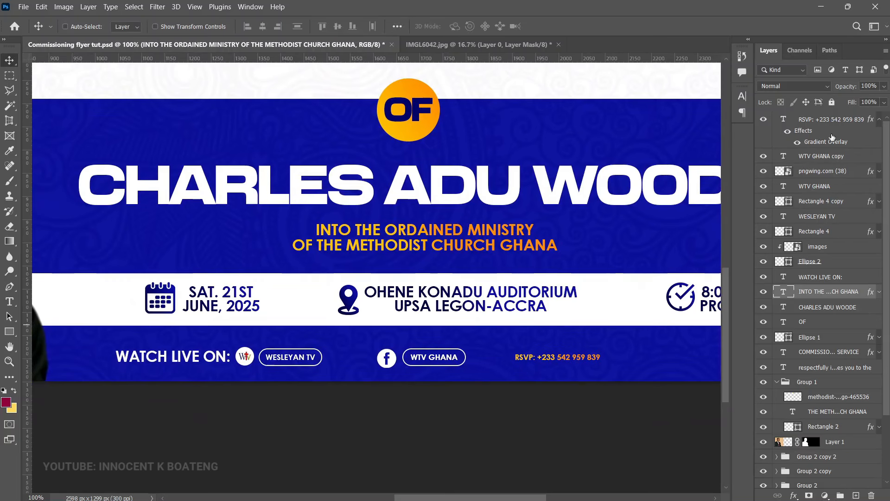
Step: Group the bottom-row layers from RSVP to WATCH LIVE ON and enlarge the group to about 133%
click(838, 120)
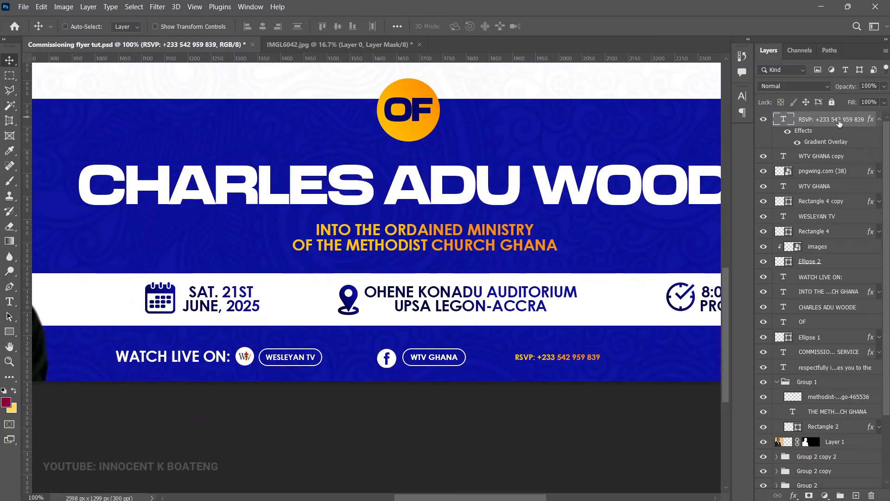
shift+click(838, 277)
key(ctrl+g)
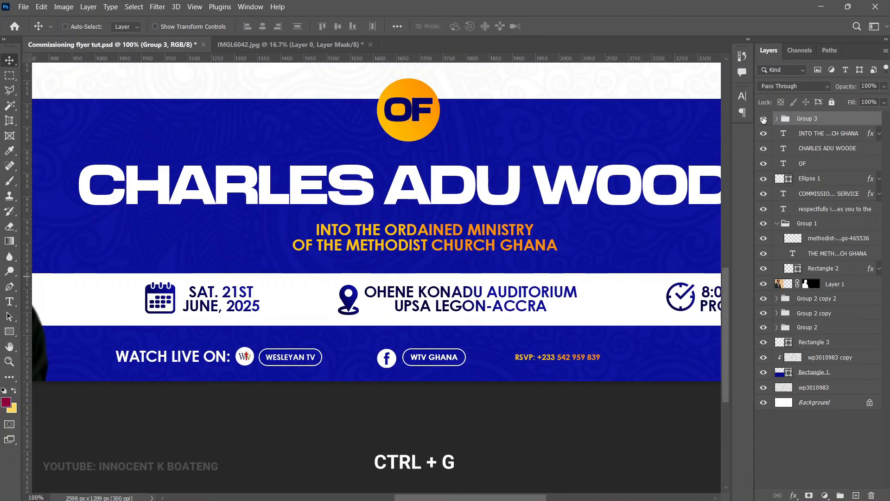
key(ctrl+minus)
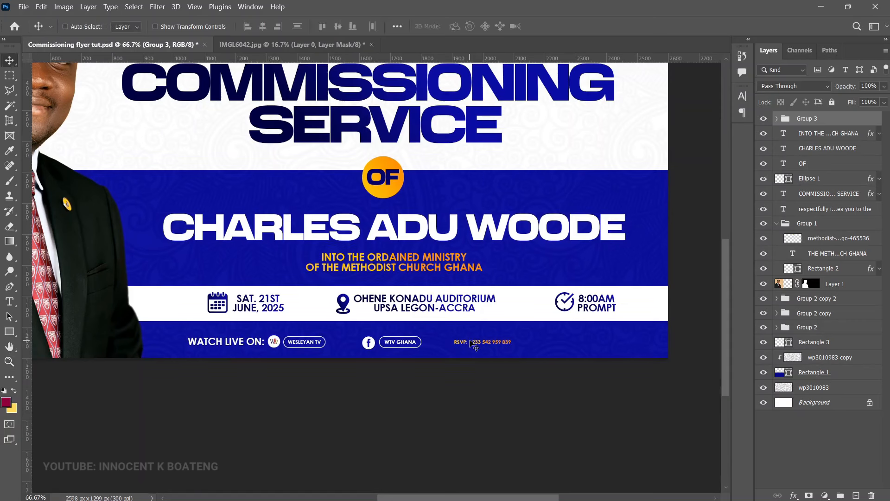
key(ctrl+t)
drag(510, 334, 629, 335)
key(Return)
Step: At 100% zoom, scale down the WATCH LIVE ON: label slightly
key(z)
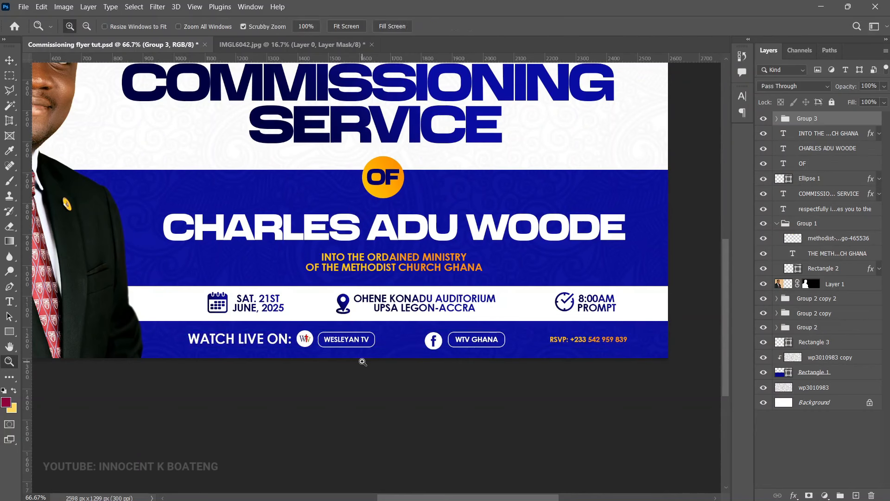
click(395, 345)
drag(394, 346, 492, 369)
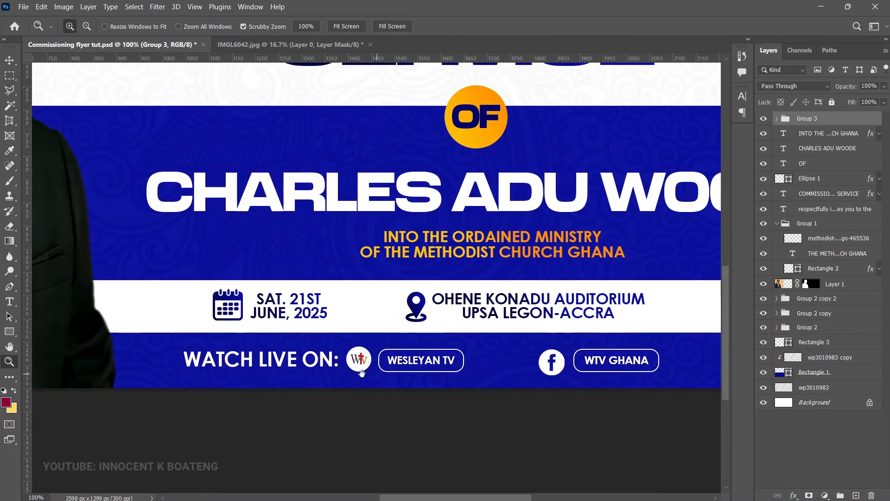
key(v)
right_click(323, 364)
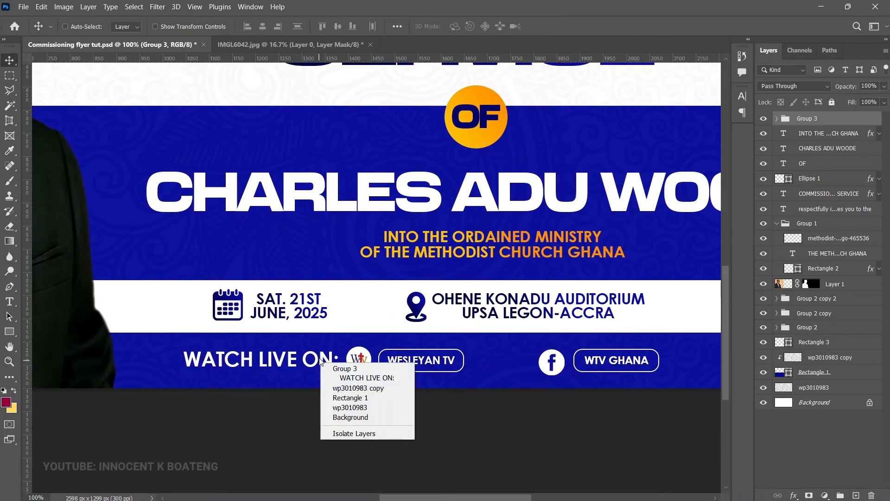
click(354, 378)
key(ctrl+t)
drag(344, 354, 327, 363)
key(Return)
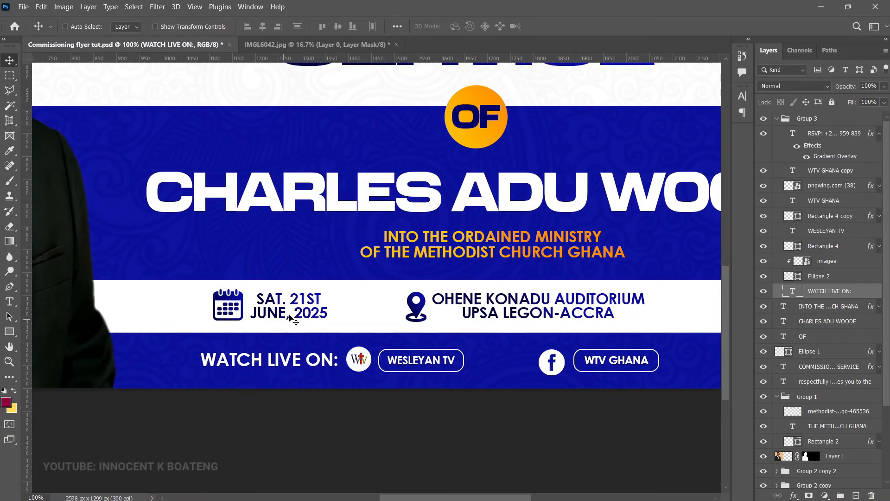
click(777, 119)
key(ctrl+minus)
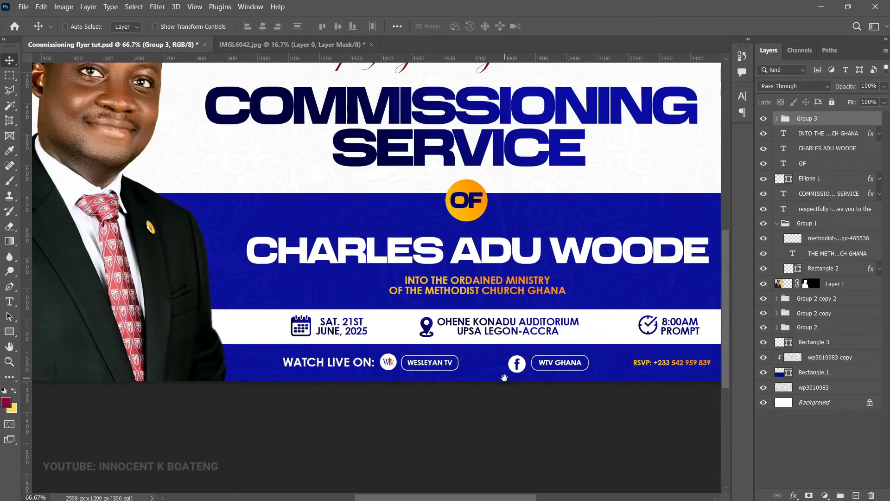
Step: Group the WESLEYAN TV badge layers, and separately the Facebook and WTV GHANA layers
drag(402, 410, 375, 410)
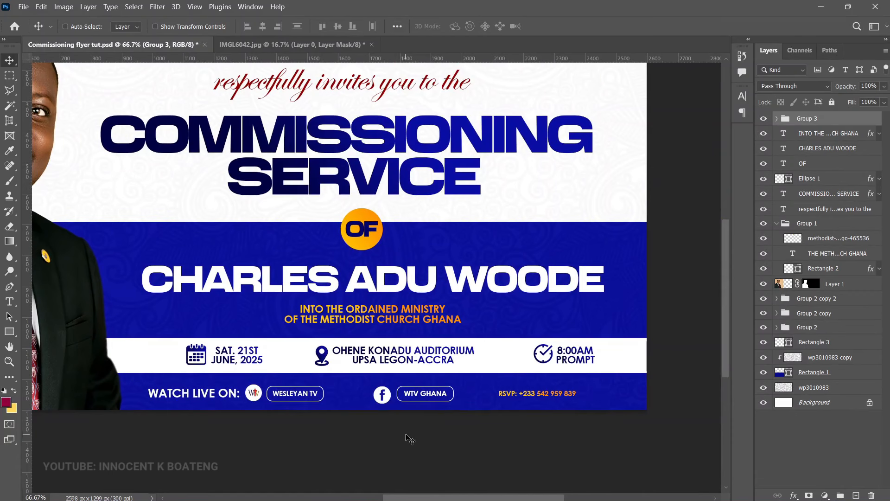
click(777, 119)
click(879, 134)
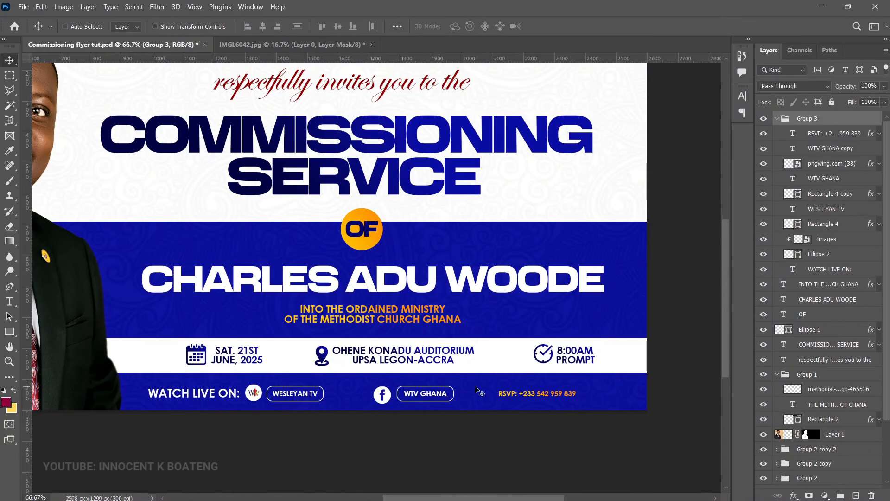
click(831, 274)
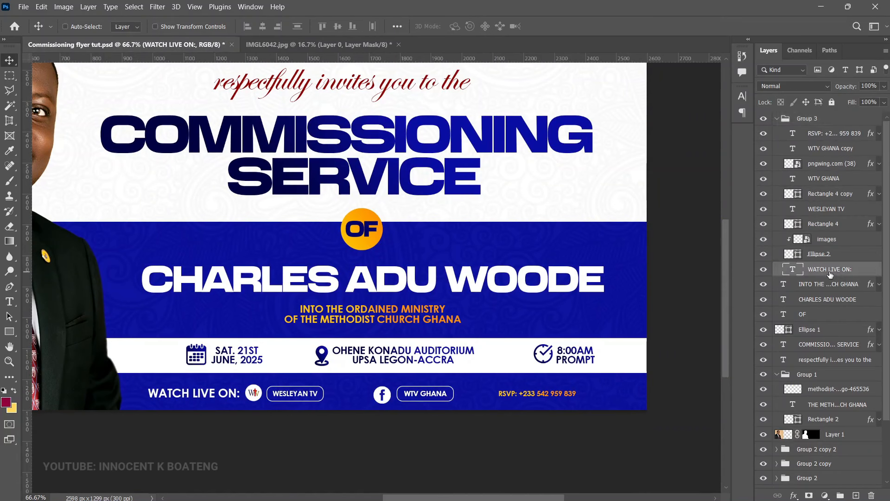
shift+click(833, 210)
key(ctrl+g)
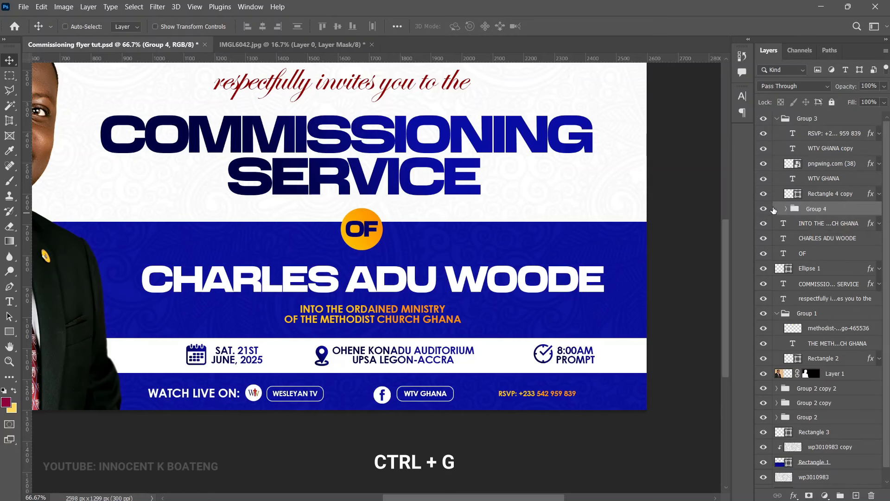
click(835, 197)
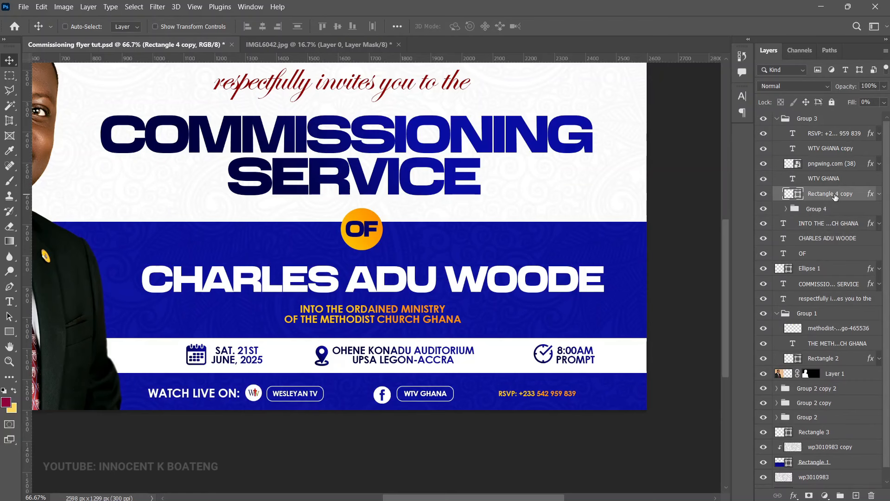
shift+click(828, 154)
key(ctrl+g)
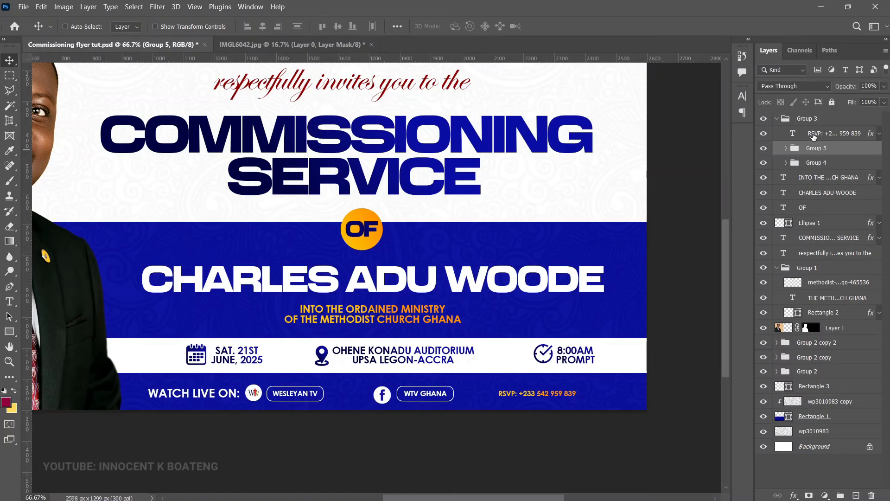
Step: Distribute the RSVP line and both badge groups by horizontal centers
click(816, 135)
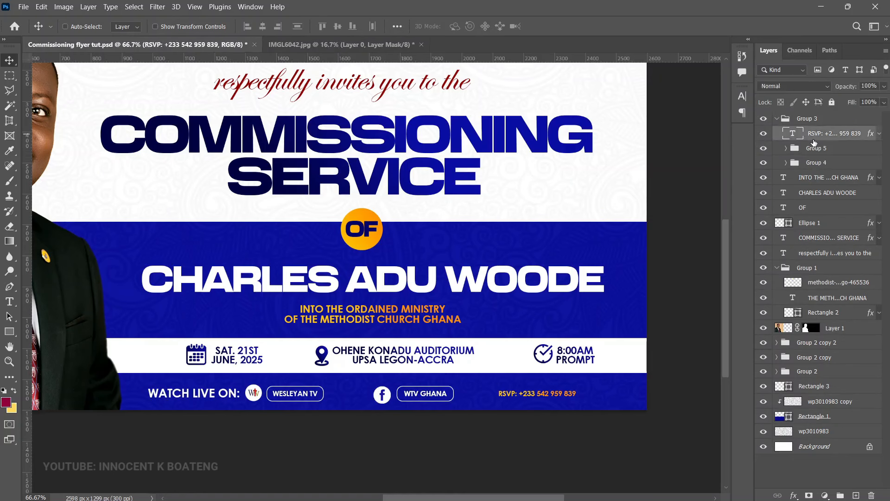
shift+click(821, 167)
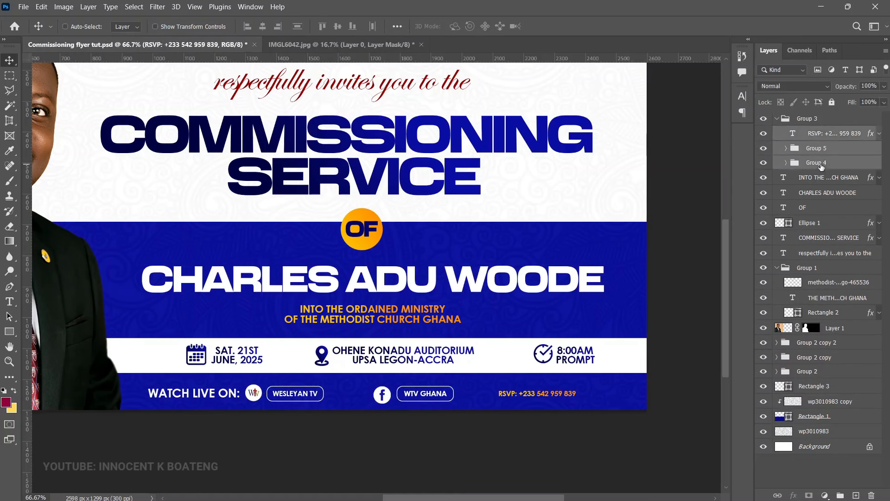
click(88, 7)
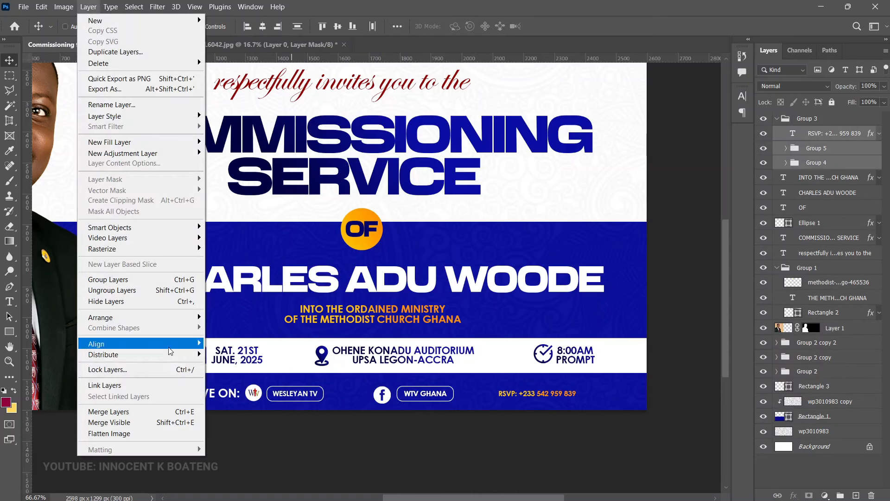
mouse_move(177, 358)
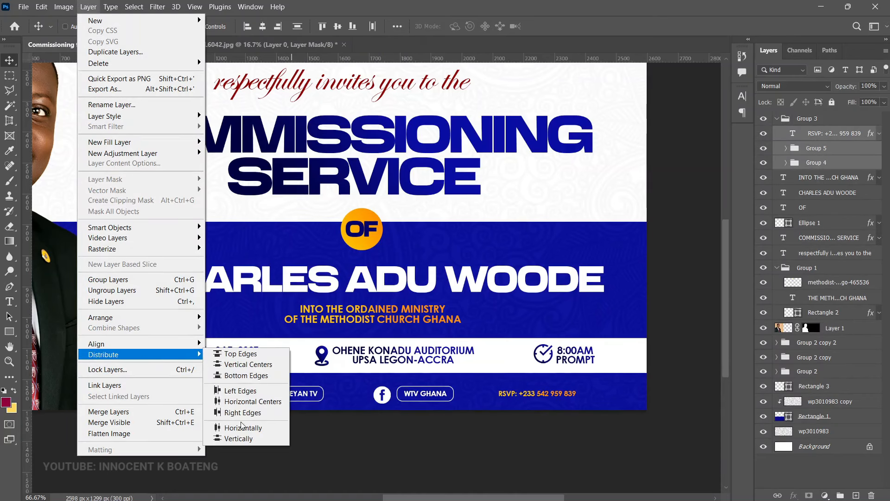
click(246, 401)
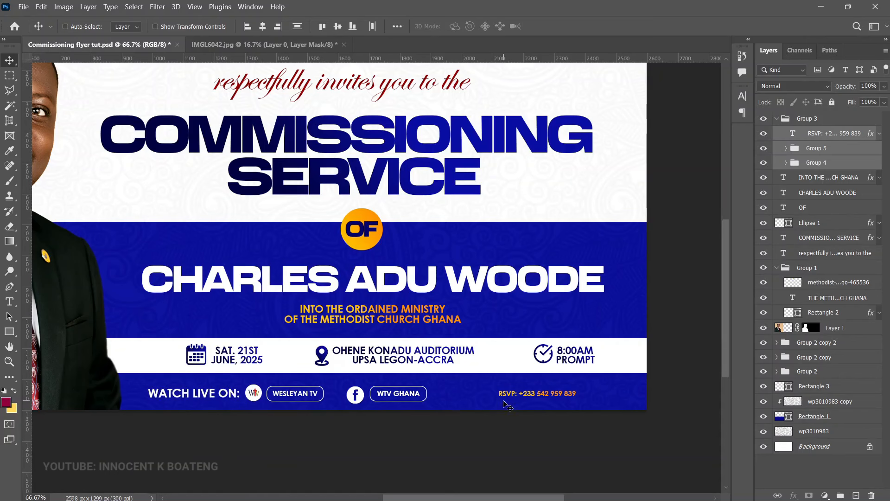
Step: Enlarge the RSVP line to about 129% and shift Group 3 right to recentre it
right_click(519, 397)
click(543, 410)
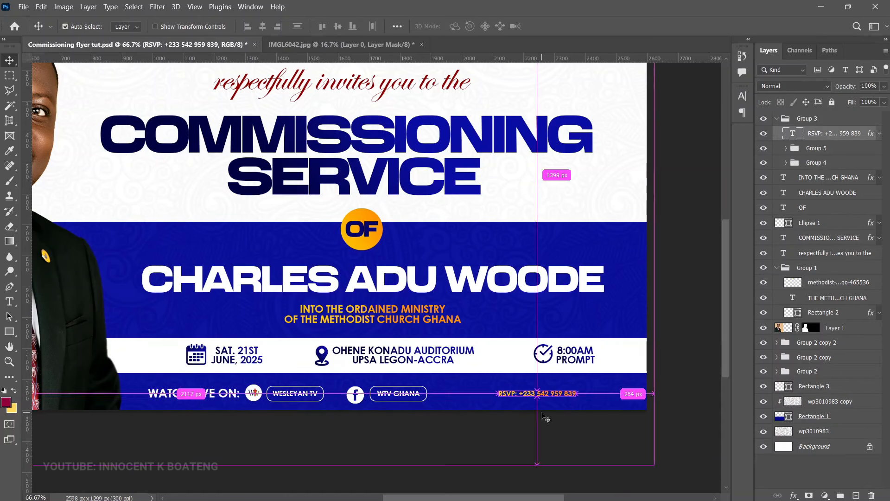
key(ctrl+t)
drag(500, 398, 469, 395)
key(Return)
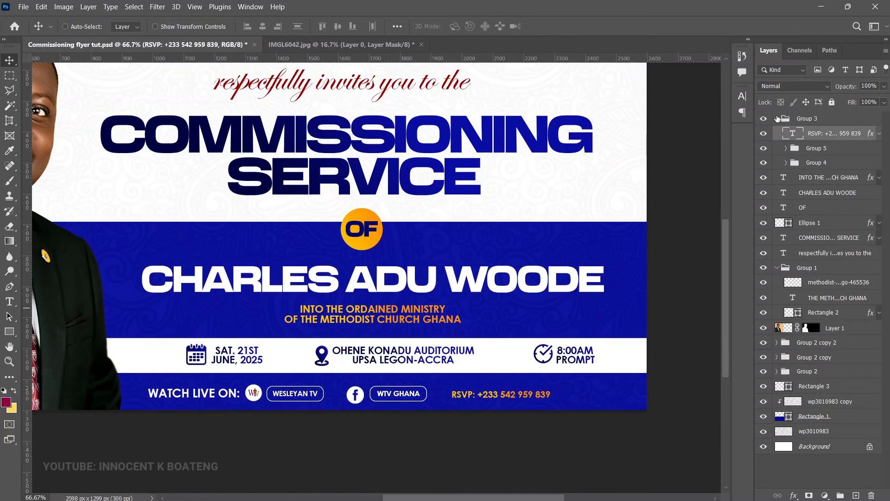
click(778, 118)
drag(408, 391, 435, 391)
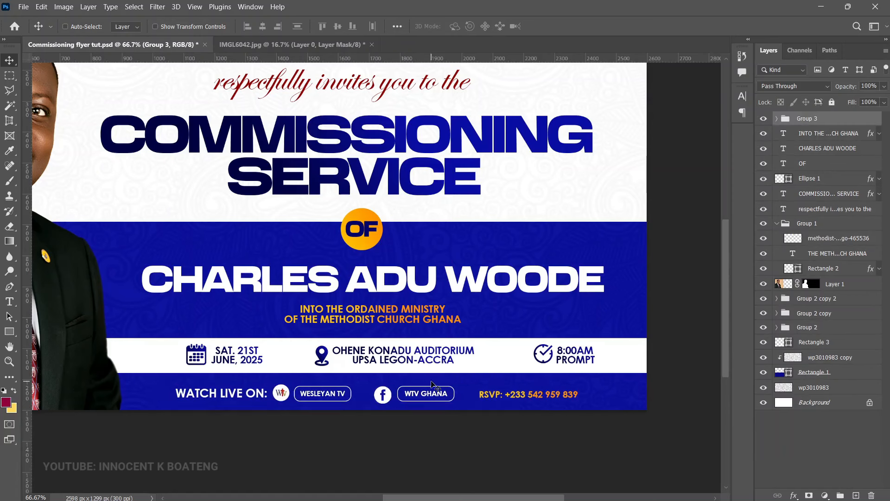
Step: Add a Curves adjustment above the wp3010983 copy pattern layer, pulling the midpoint slightly down
key(ctrl+minus)
click(814, 357)
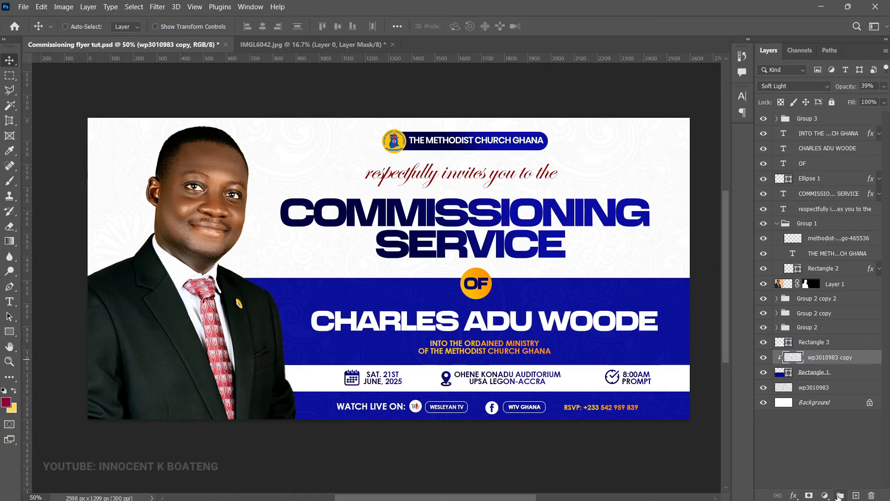
click(825, 495)
click(816, 350)
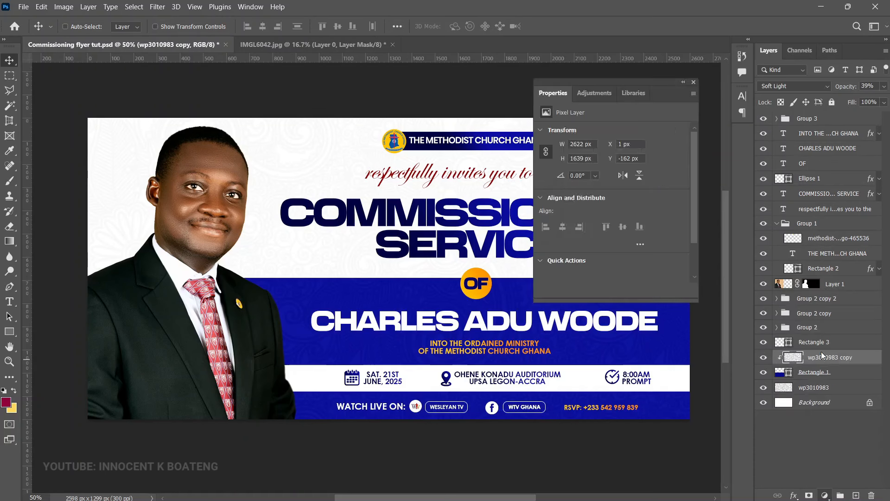
drag(624, 220, 624, 221)
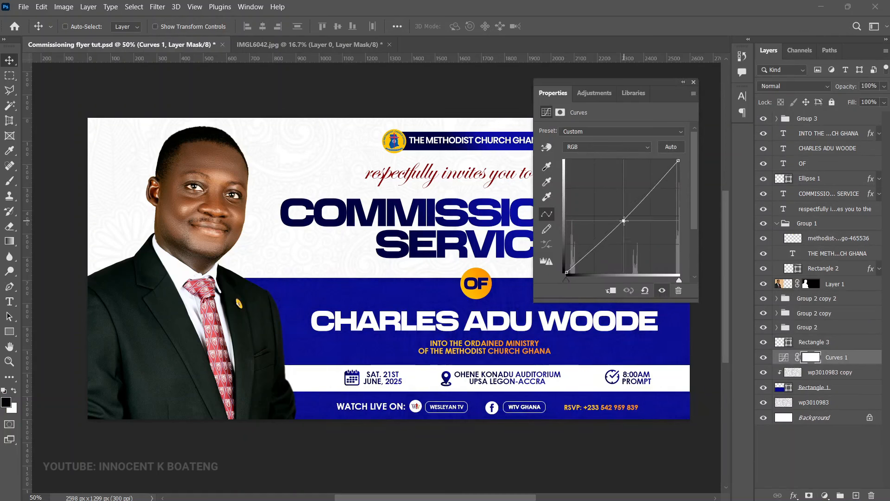
click(694, 82)
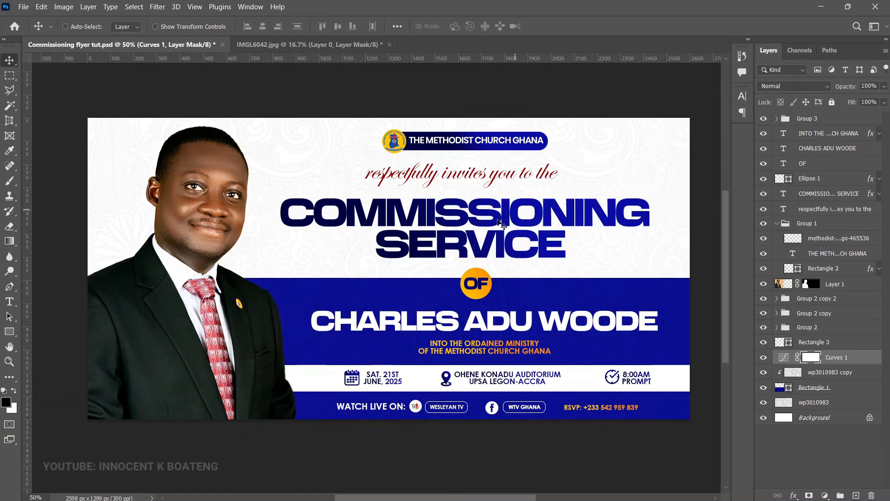
Step: Select the portrait Layer 1 and apply the Camera Raw Filter
right_click(197, 166)
click(218, 175)
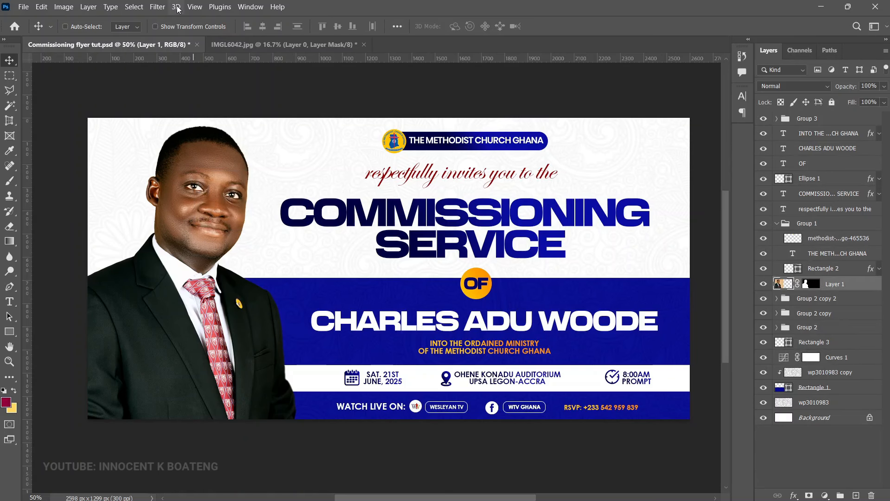
click(157, 7)
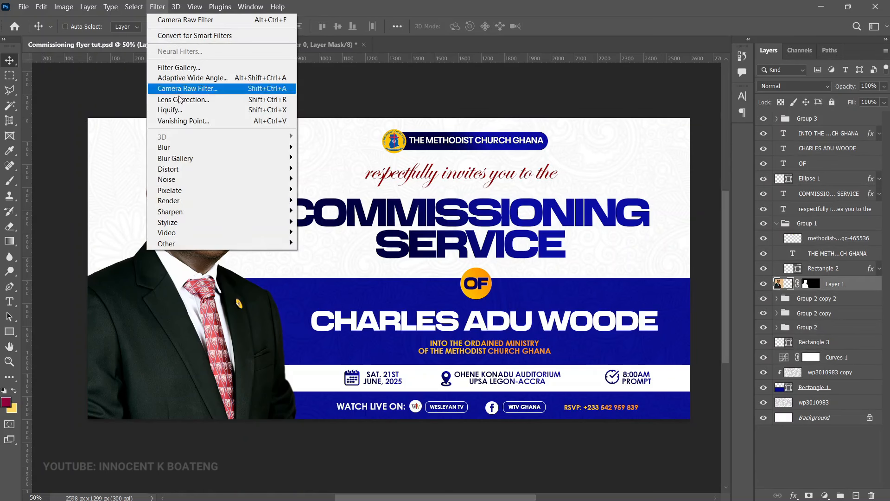
click(230, 92)
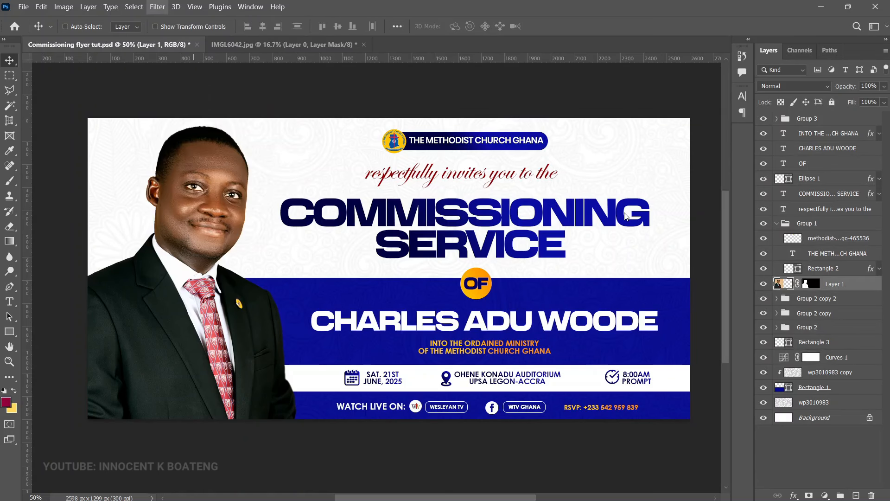
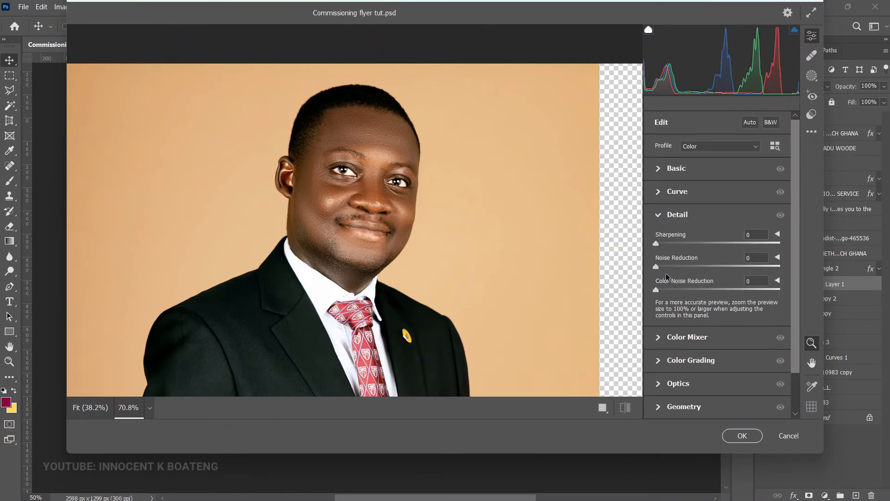
Step: Give the portrait noise reduction 63, sharpening 56 and clarity +19, then apply the filter
drag(706, 269, 737, 269)
click(706, 244)
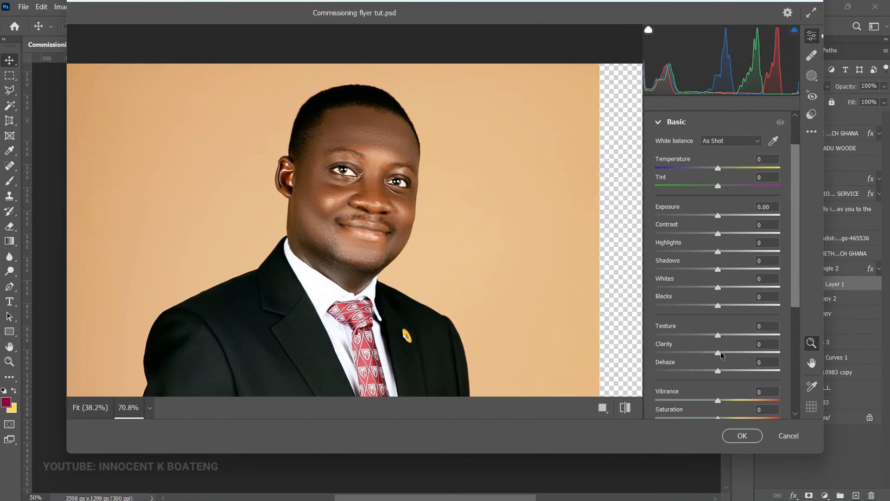
drag(721, 352, 733, 357)
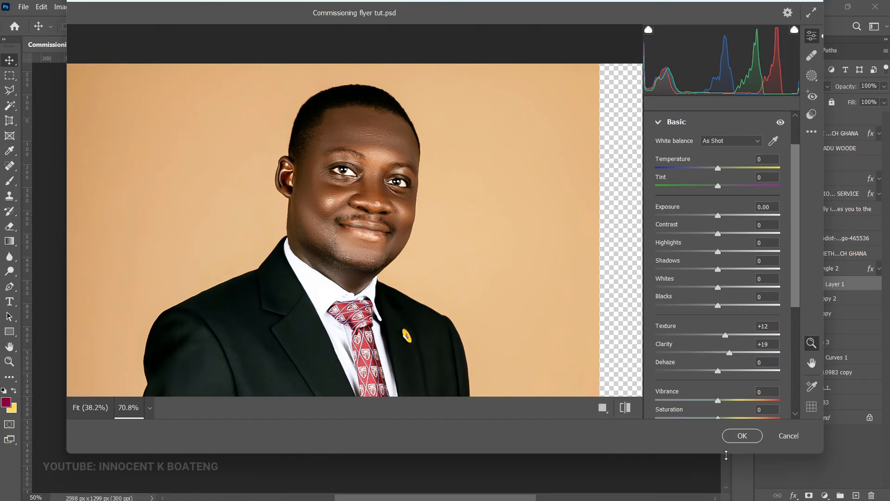
click(741, 435)
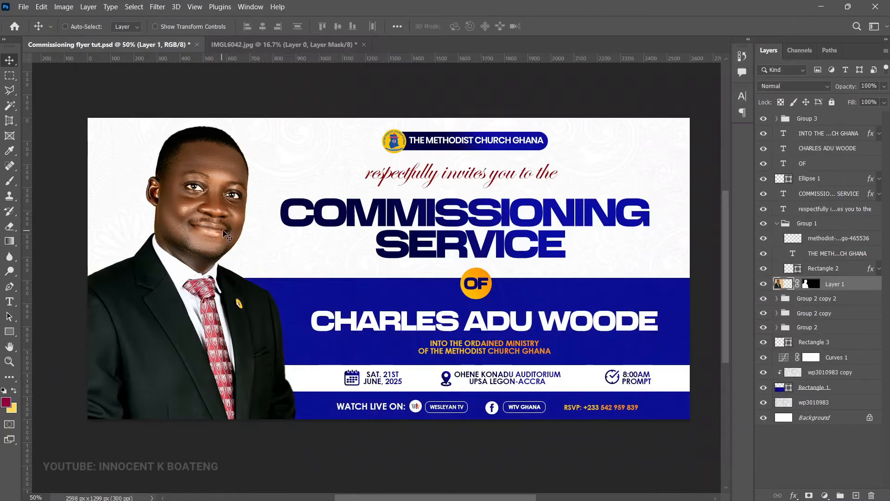
Step: Group the heading text layers, then briefly hide the group and portrait to check them
key(ctrl+minus)
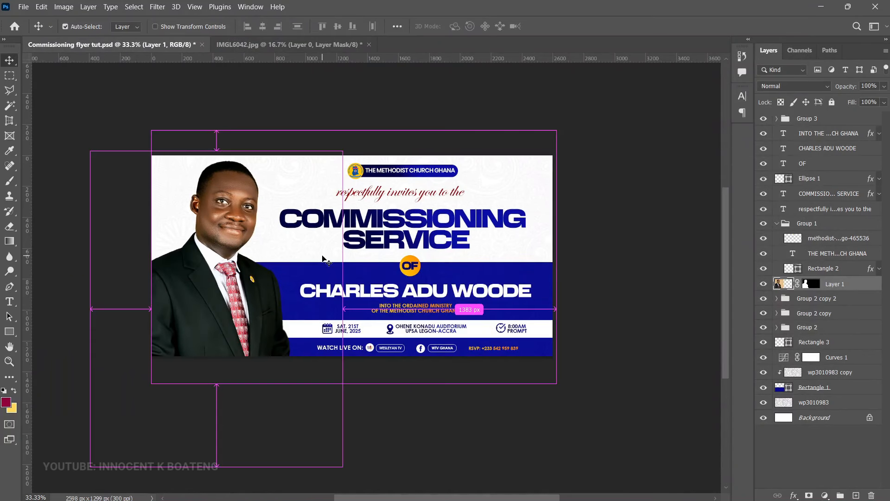
ctrl+click(354, 275)
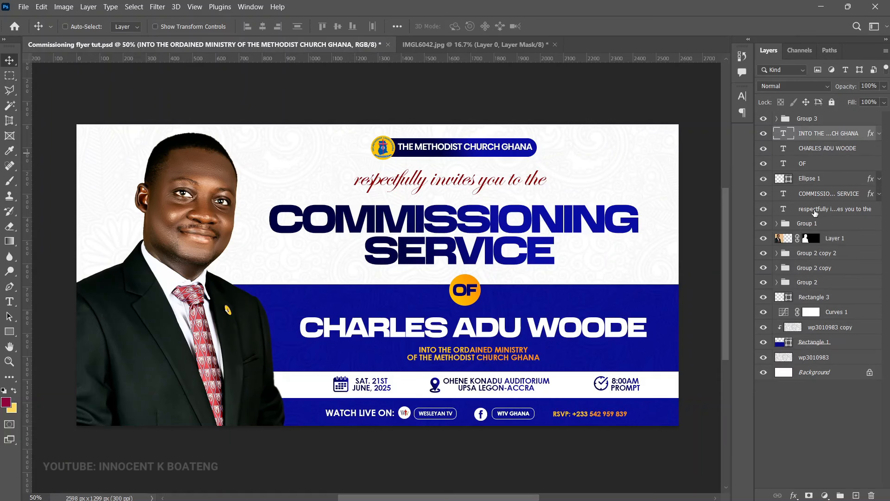
shift+click(811, 210)
key(ctrl+g)
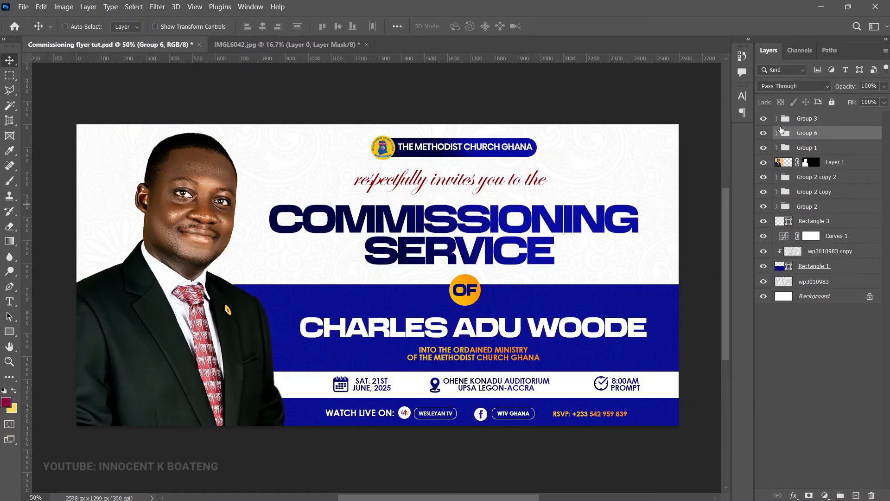
click(763, 133)
click(763, 133)
click(764, 163)
click(763, 162)
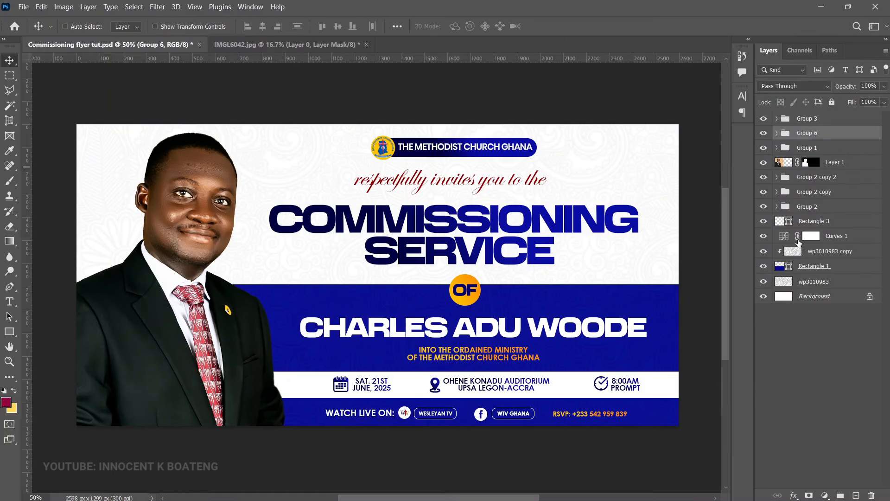
Step: Group Rectangle 3 through wp3010983 into Group 7 and toggle its visibility to verify
click(817, 222)
shift+click(817, 280)
key(ctrl+g)
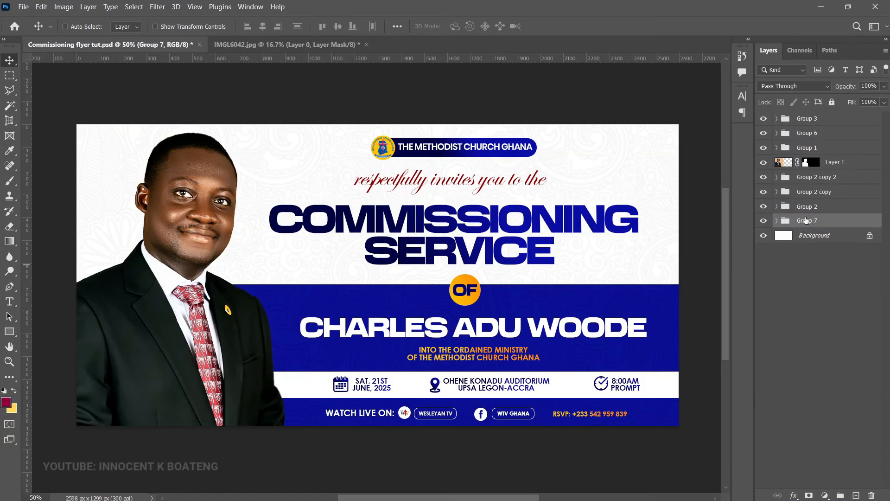
click(764, 220)
click(764, 221)
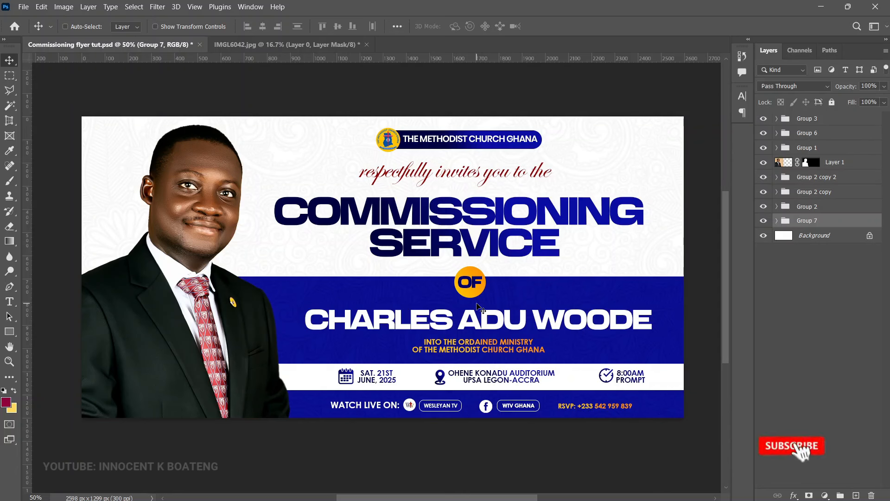
Step: Save the commissioning flyer document with Ctrl+S
key(ctrl)
key(ctrl+s)
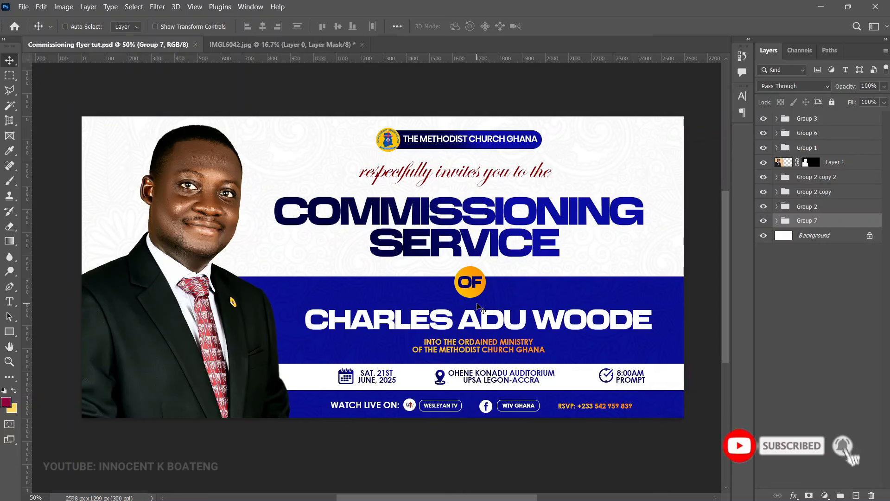